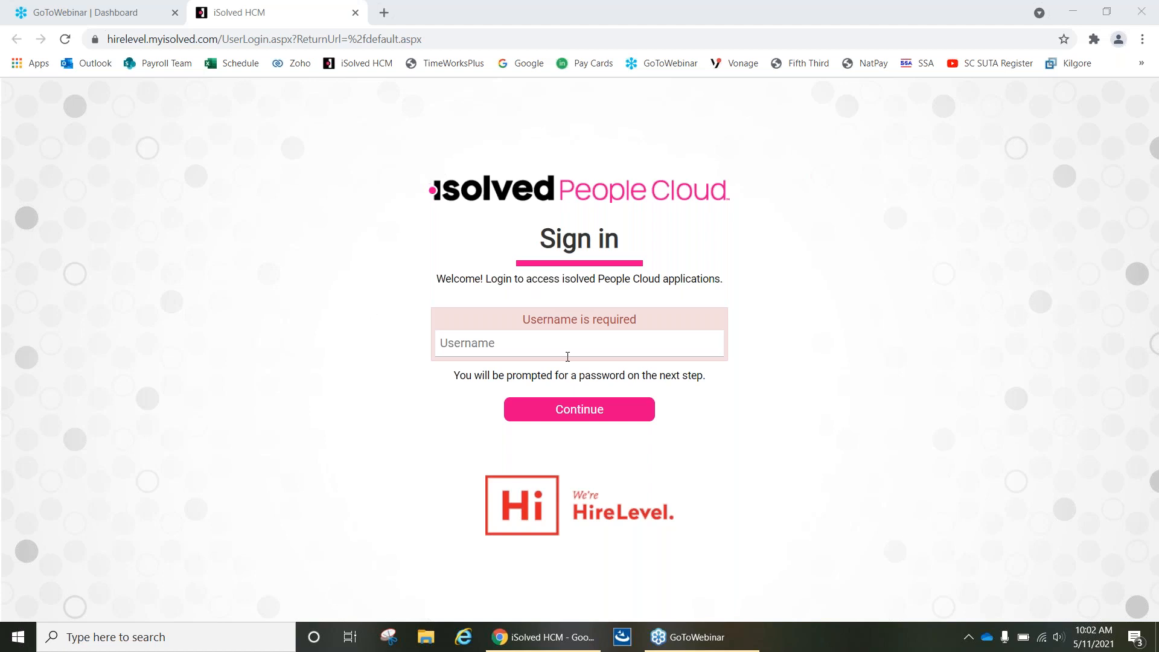
Sign in to isolved People Cloud with the employee's username and account password.
{"action": "left_click", "coordinate": [524, 343]}
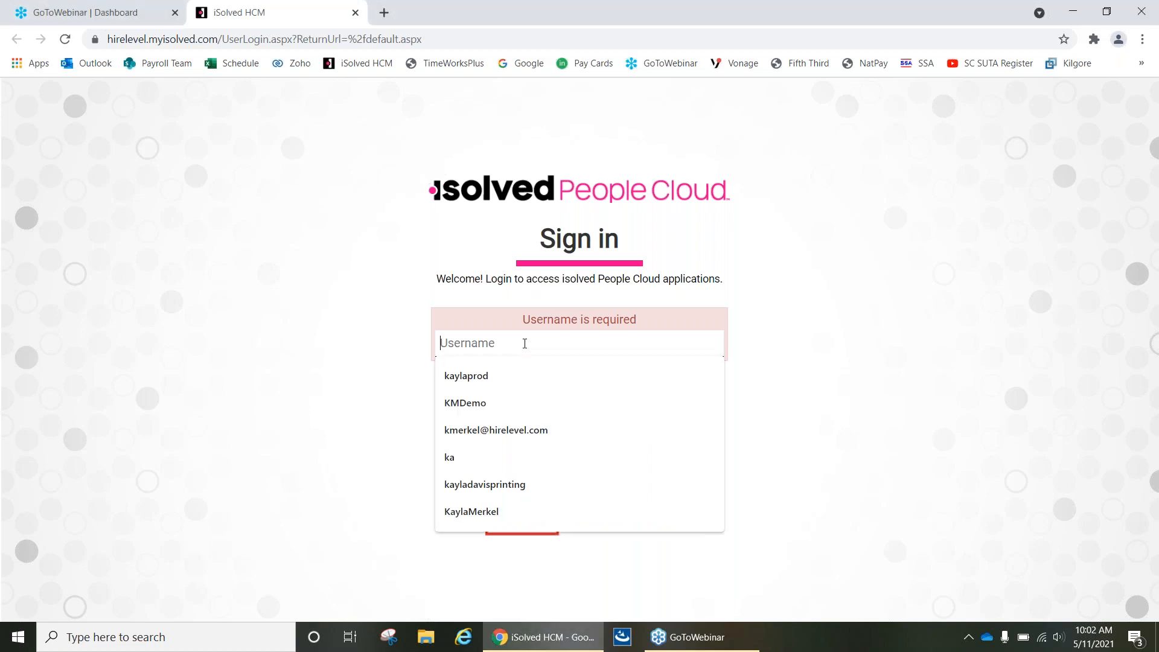
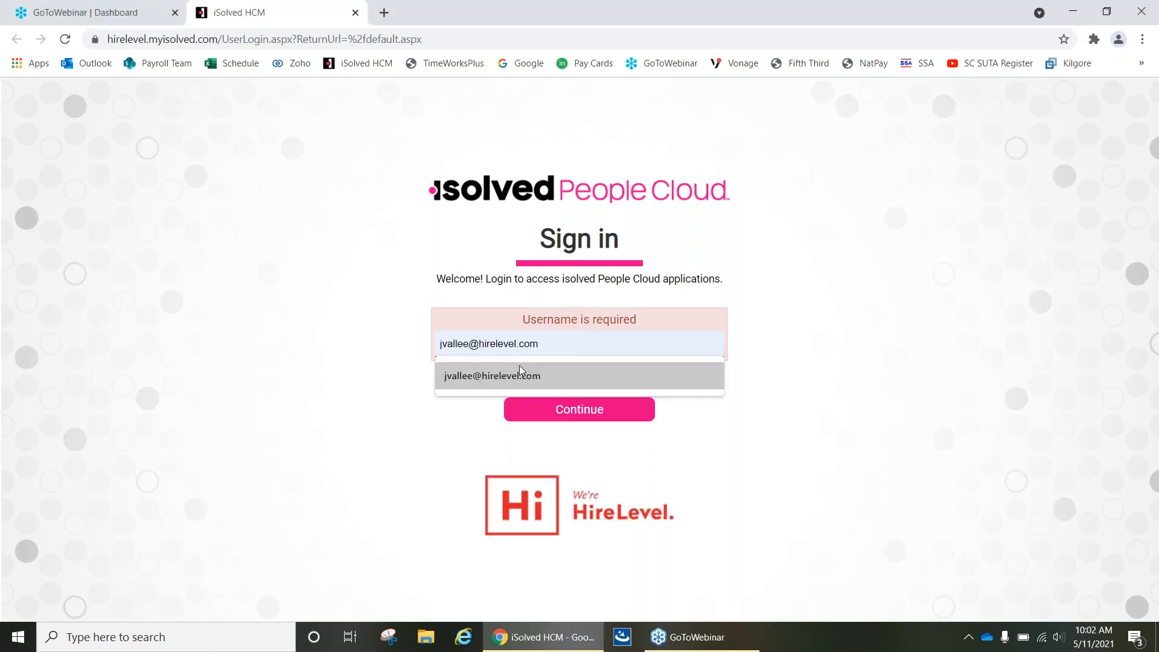
{"action": "left_click", "coordinate": [519, 365]}
{"action": "key", "text": "Return"}
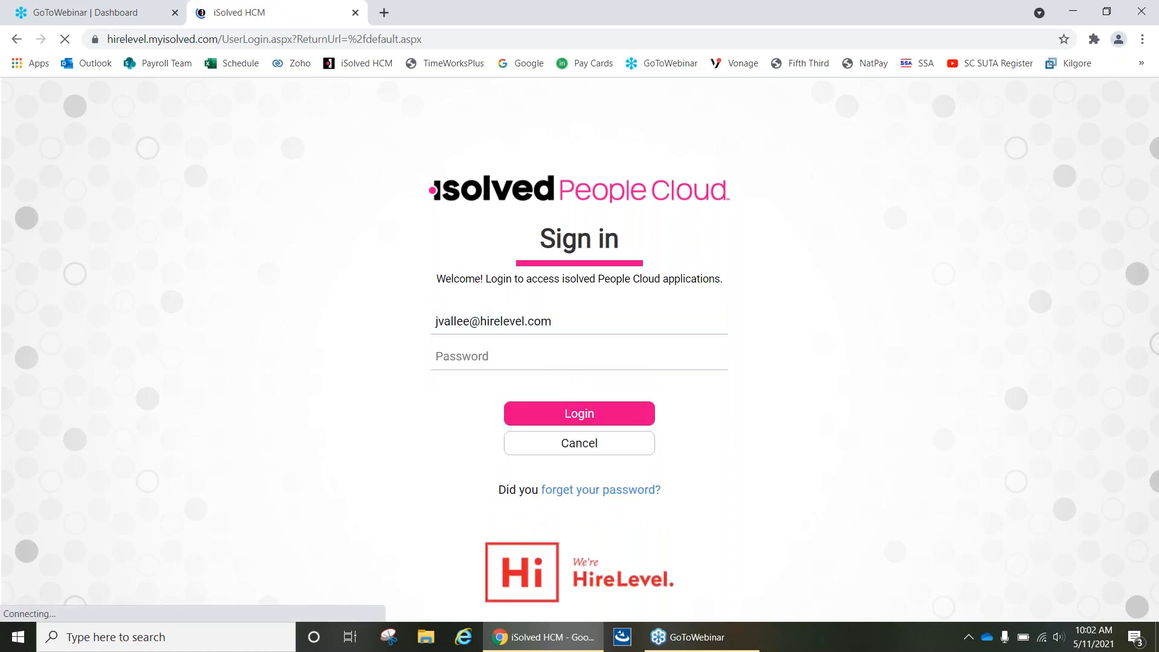
{"action": "left_click", "coordinate": [527, 356]}
{"action": "type", "text": "••••••••••"}
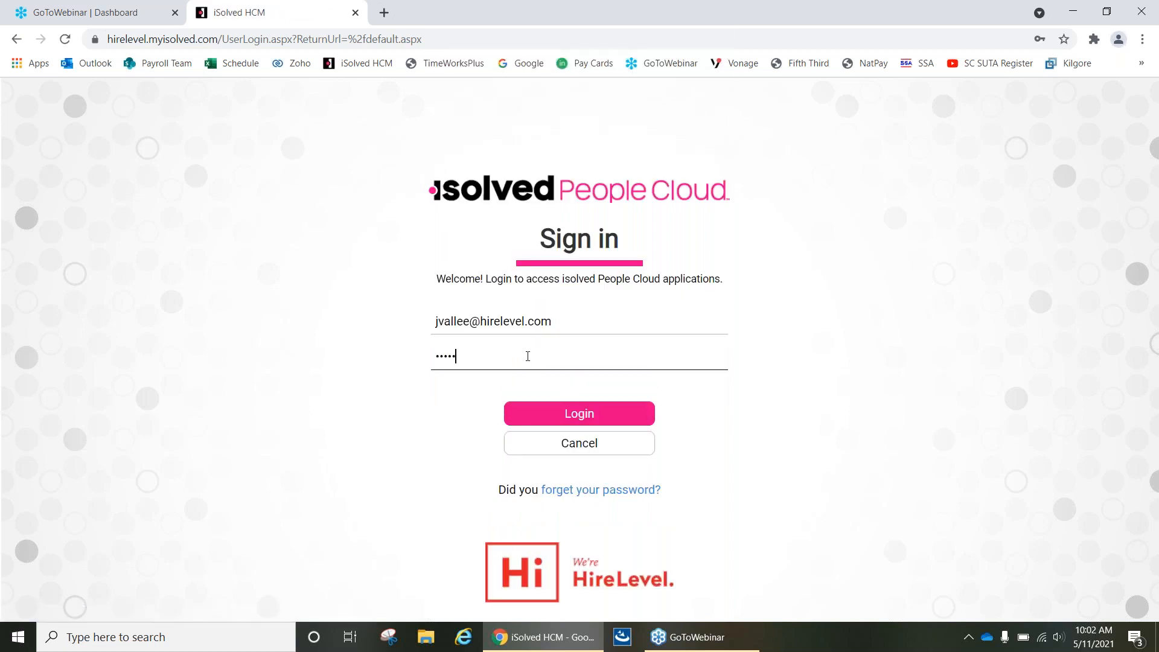
{"action": "type", "text": "•••"}
{"action": "key", "text": "Return"}
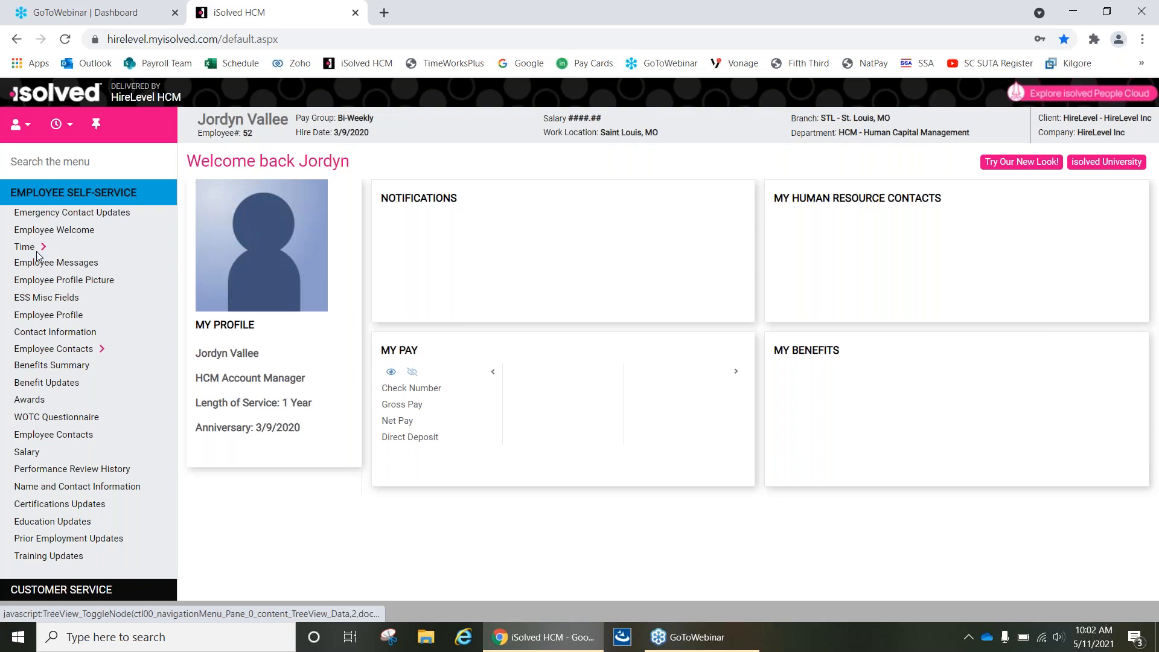
Record a Quick Punch for the employee at the current time.
{"action": "left_click", "coordinate": [71, 128]}
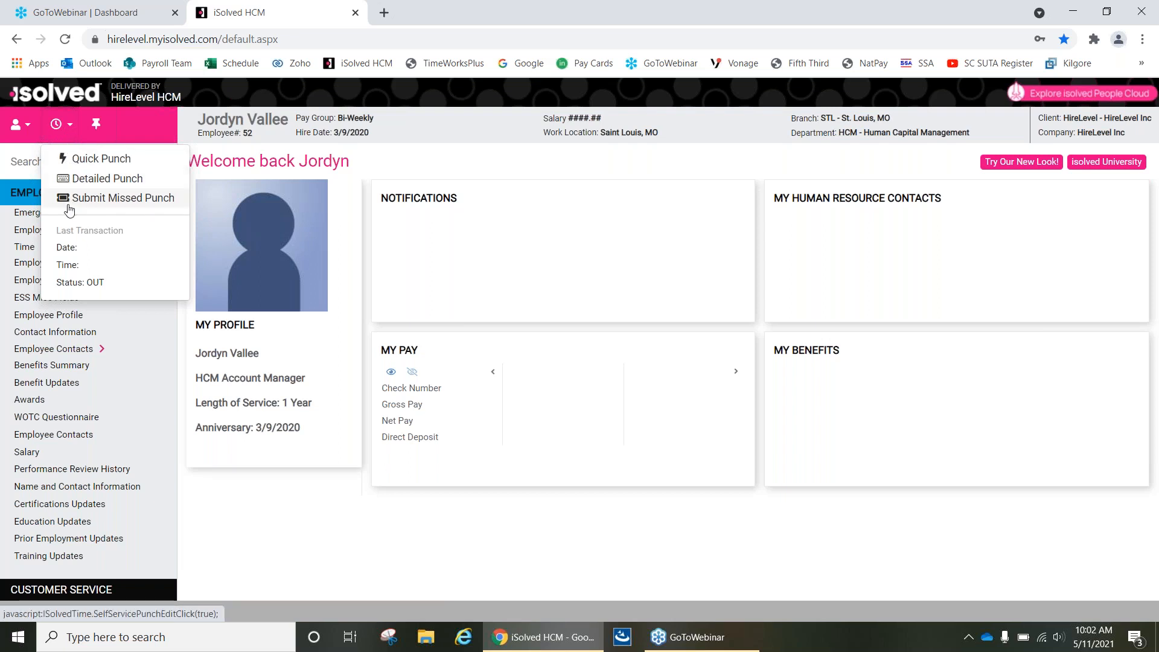
{"action": "left_click", "coordinate": [90, 164]}
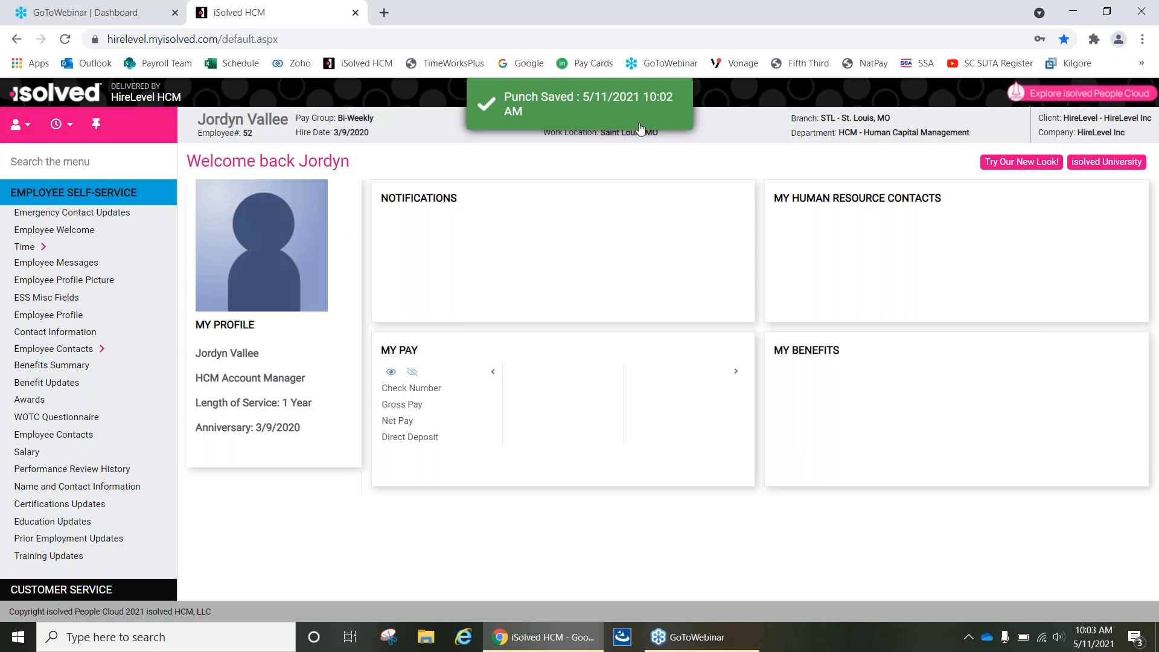
Examine the Type, Mode and Notes fields of a Detailed Punch and close the form without saving.
{"action": "left_click", "coordinate": [70, 134]}
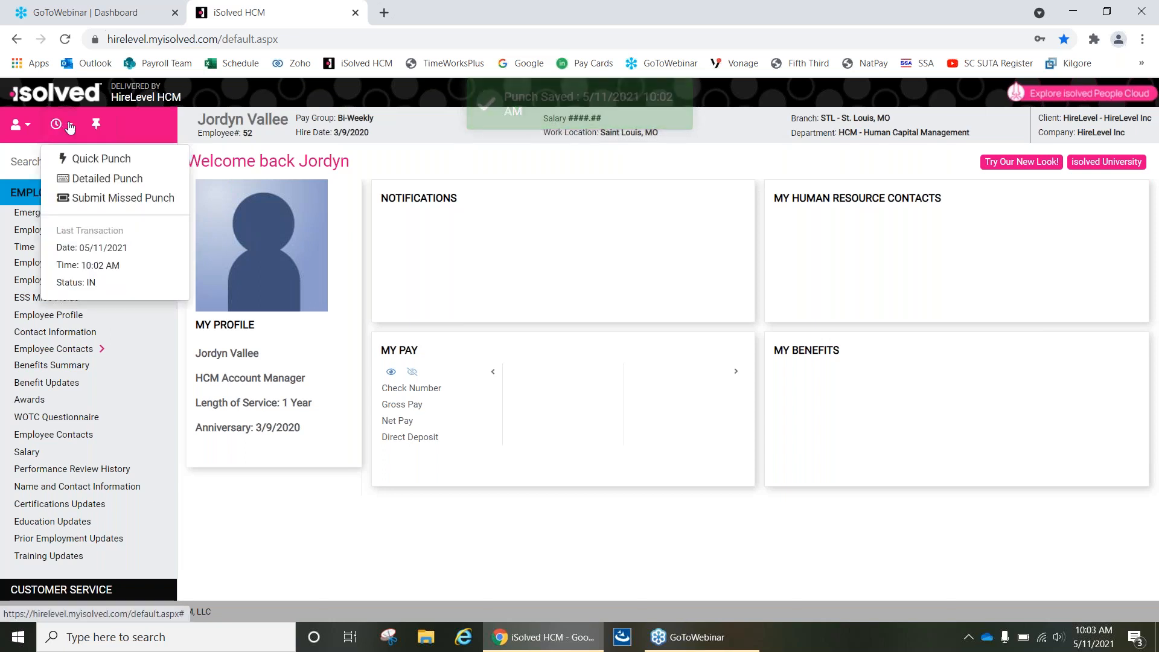
{"action": "left_click", "coordinate": [83, 180]}
{"action": "left_click", "coordinate": [589, 323]}
{"action": "left_click", "coordinate": [589, 323]}
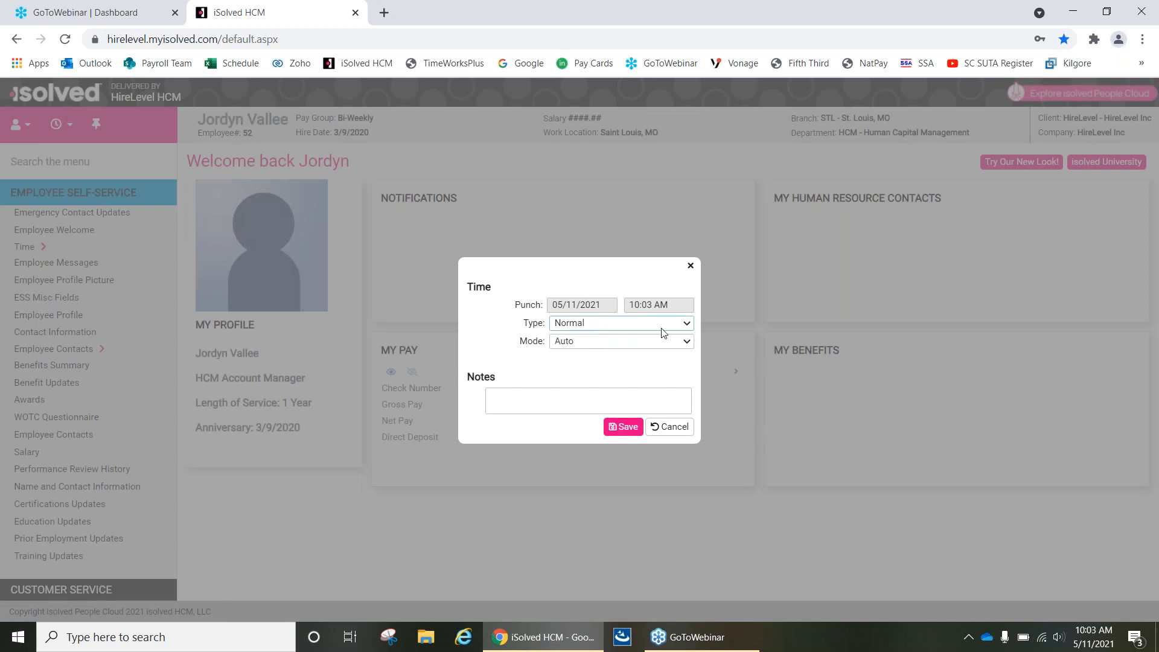
{"action": "left_click", "coordinate": [600, 342]}
{"action": "left_click", "coordinate": [601, 343]}
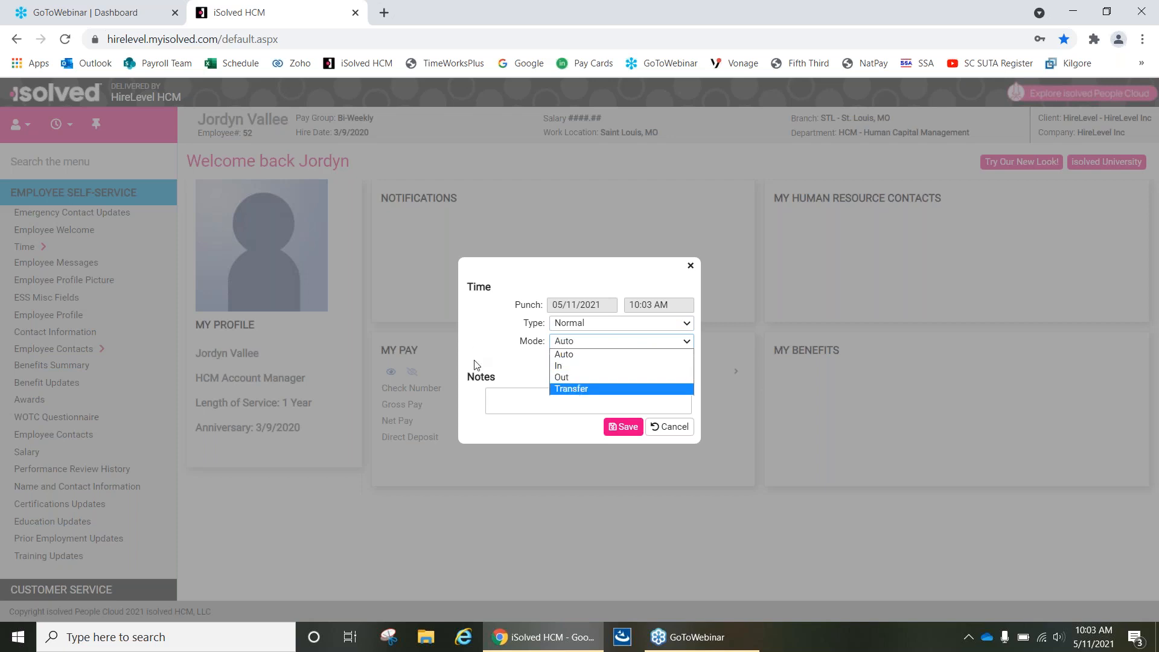
{"action": "left_click", "coordinate": [488, 398]}
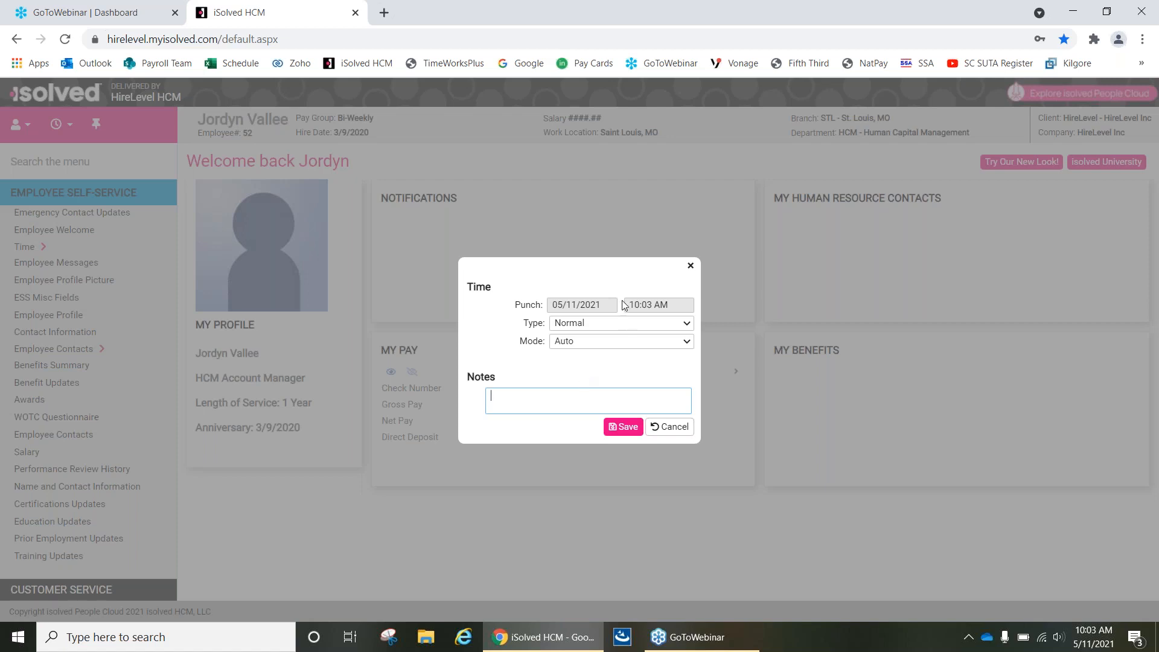
{"action": "left_click", "coordinate": [680, 431]}
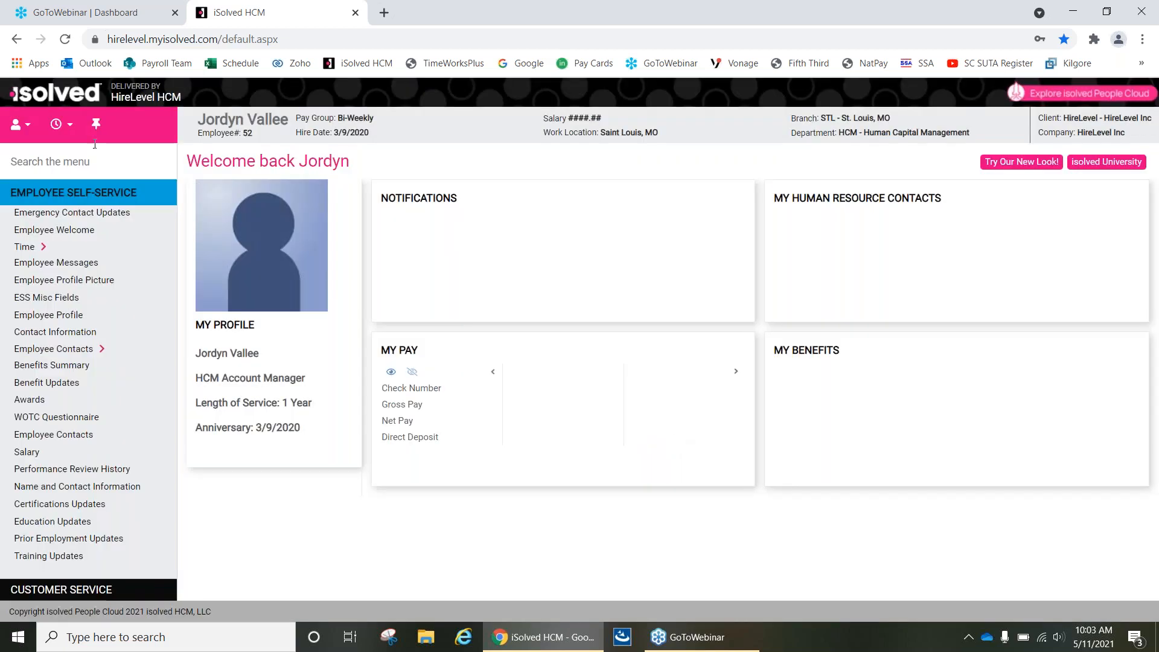
Examine the date, Type and Mode choices for submitting a missed punch and close the form without saving.
{"action": "left_click", "coordinate": [61, 124]}
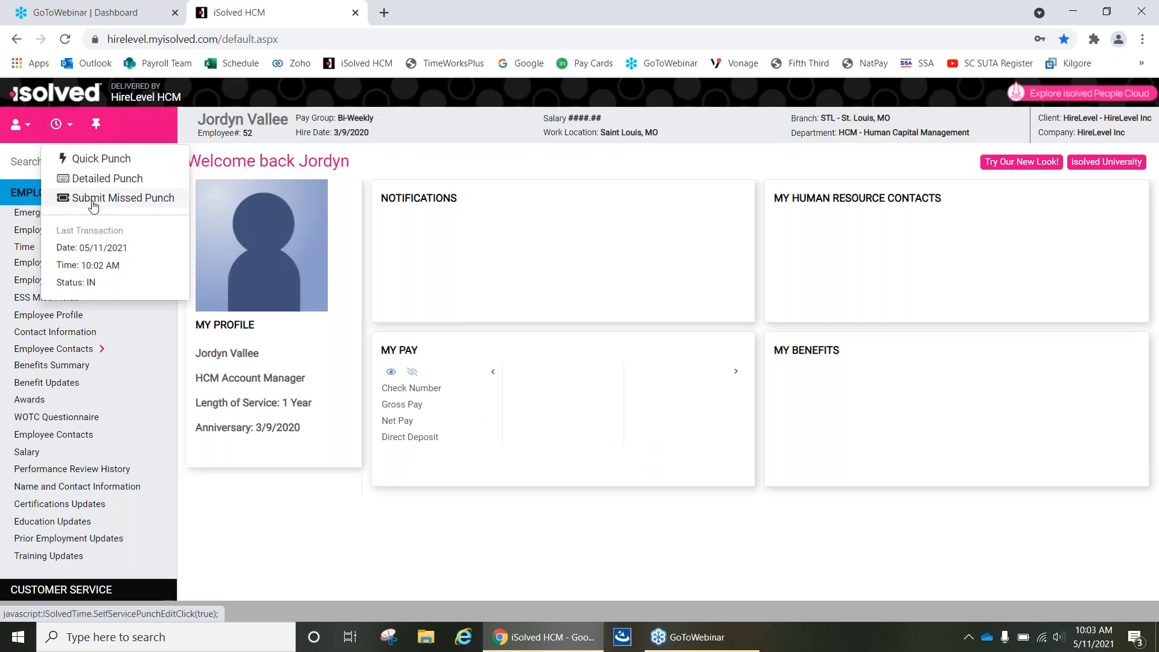
{"action": "left_click", "coordinate": [99, 199]}
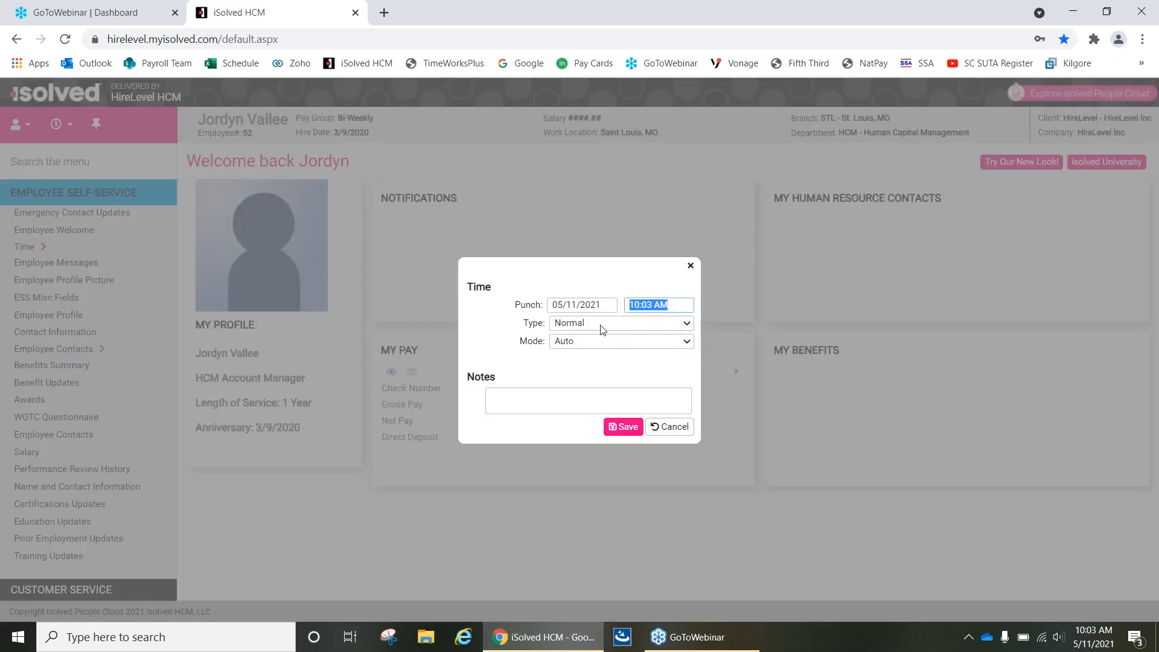
{"action": "left_click", "coordinate": [601, 306]}
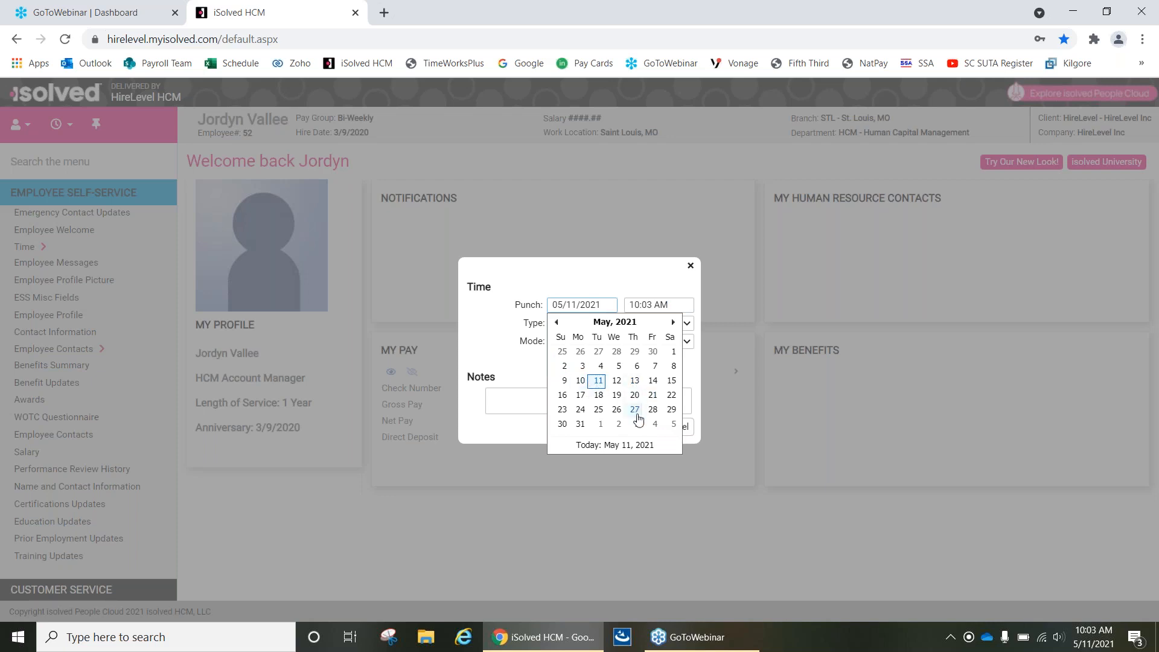
{"action": "left_click", "coordinate": [633, 291]}
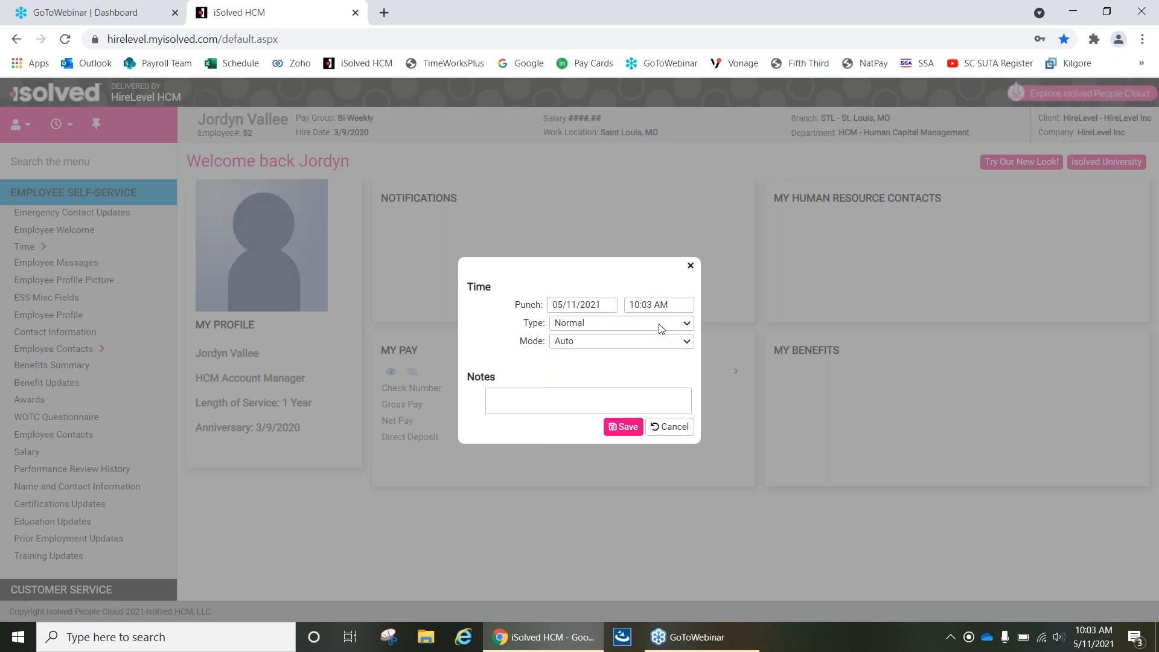
{"action": "left_click", "coordinate": [658, 324]}
{"action": "left_click", "coordinate": [634, 336]}
{"action": "left_click", "coordinate": [576, 344]}
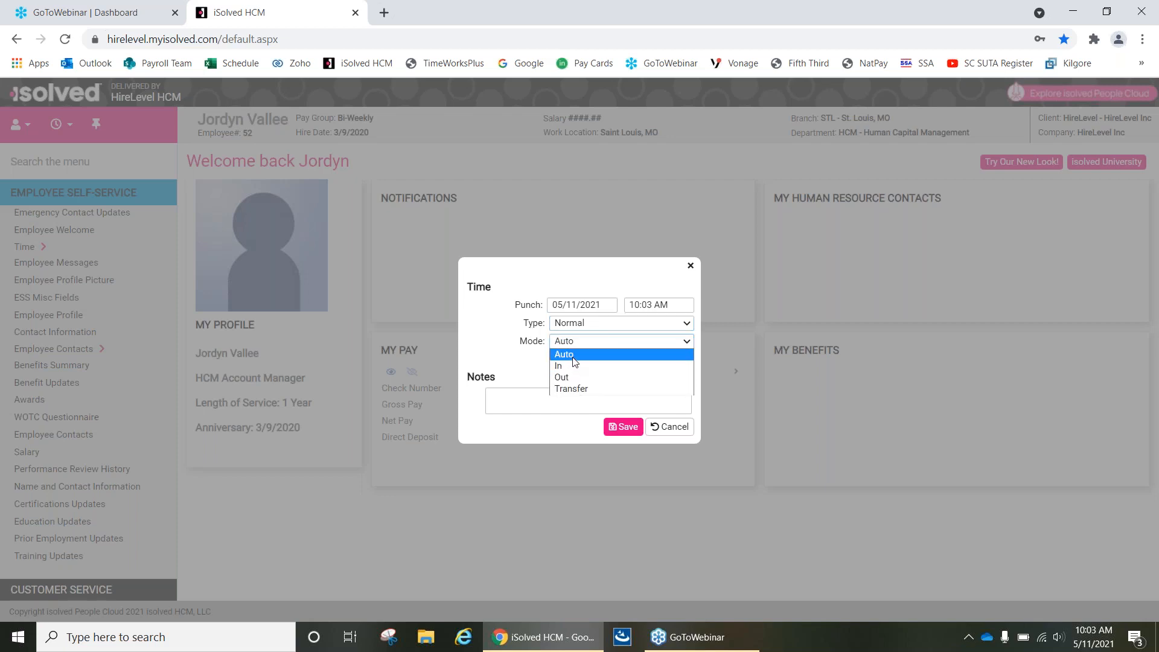
{"action": "left_click", "coordinate": [575, 362]}
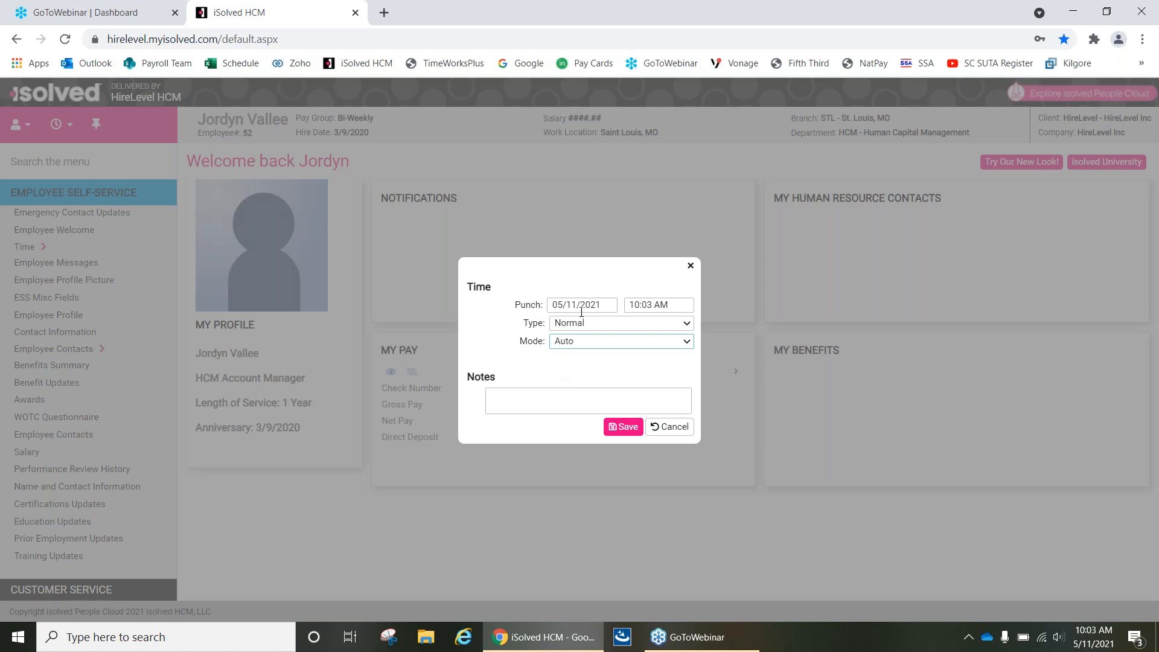
{"action": "left_click", "coordinate": [690, 266]}
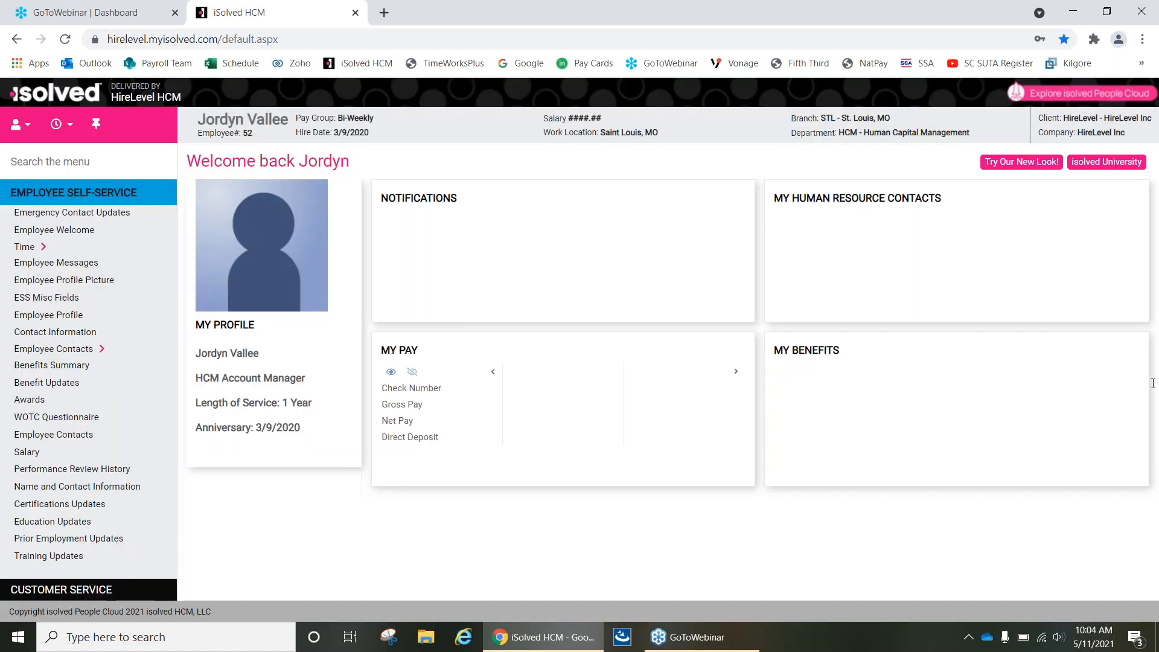
{"action": "left_click", "coordinate": [1154, 349]}
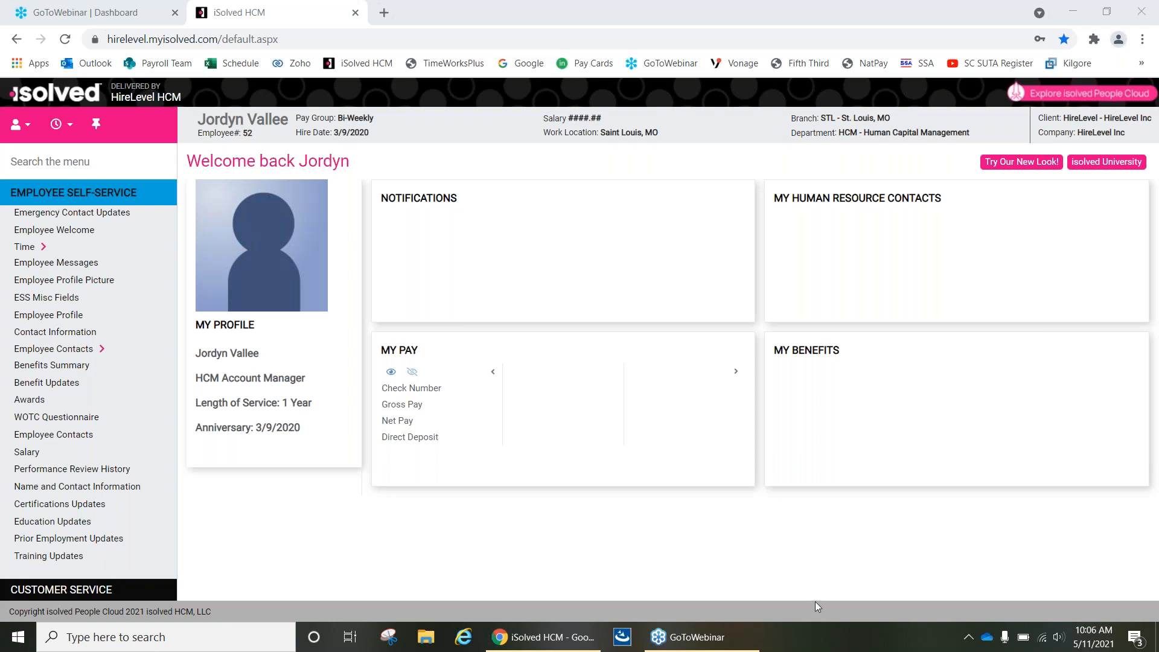
Open the employee's Time Card and view the details of the punch on Tue 5/11.
{"action": "left_click", "coordinate": [41, 247]}
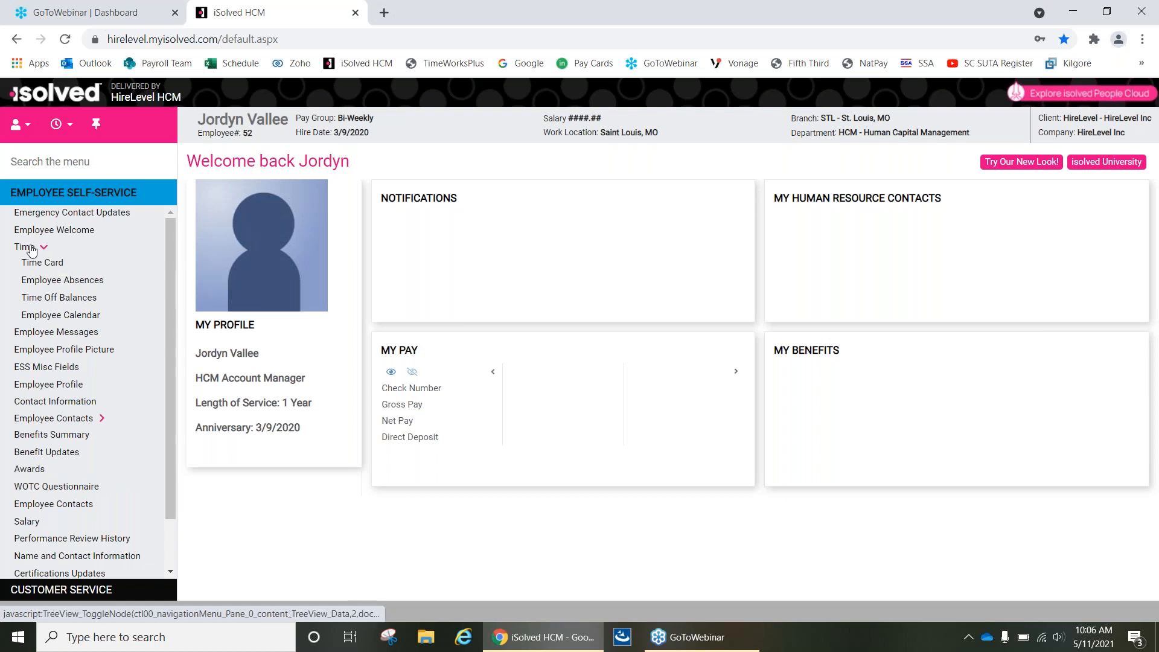
{"action": "left_click", "coordinate": [46, 265]}
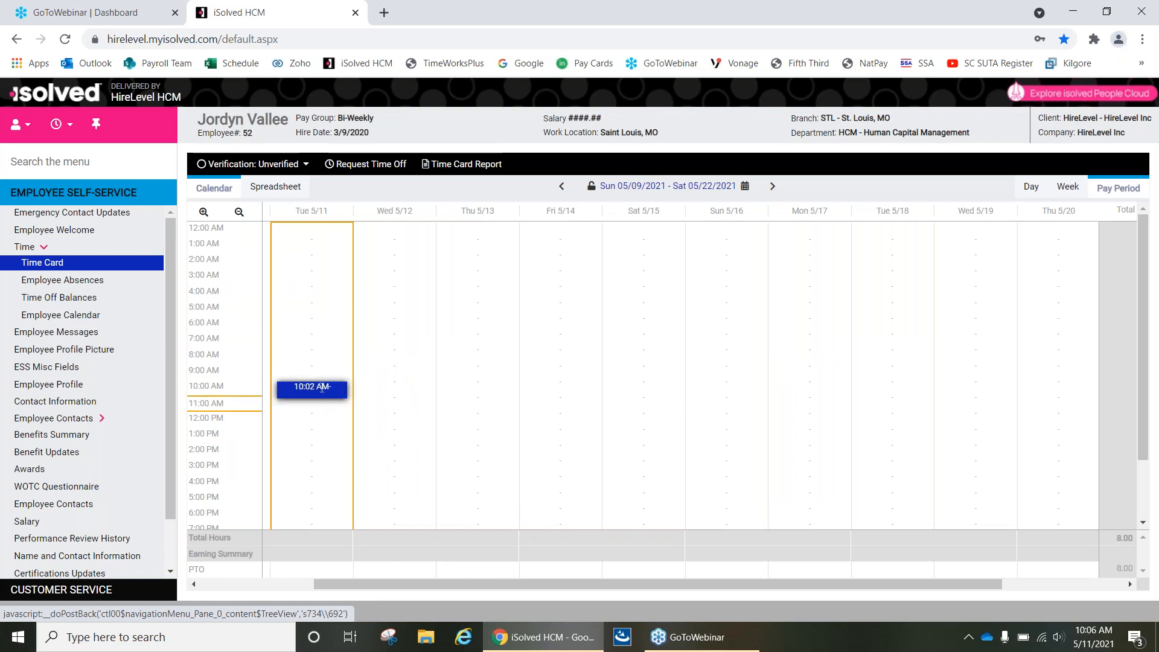
{"action": "mouse_move", "coordinate": [320, 396]}
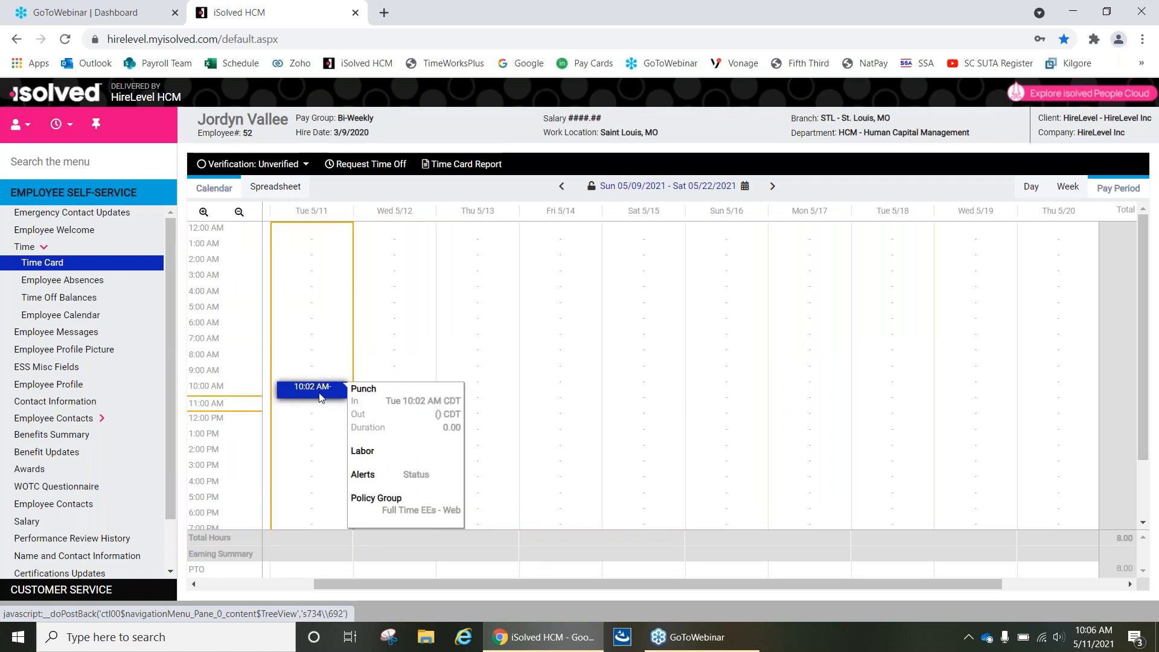
Fill in a time off request from the time card with the PTO policy and an 8:00 AM start, and cancel it.
{"action": "left_click", "coordinate": [354, 172]}
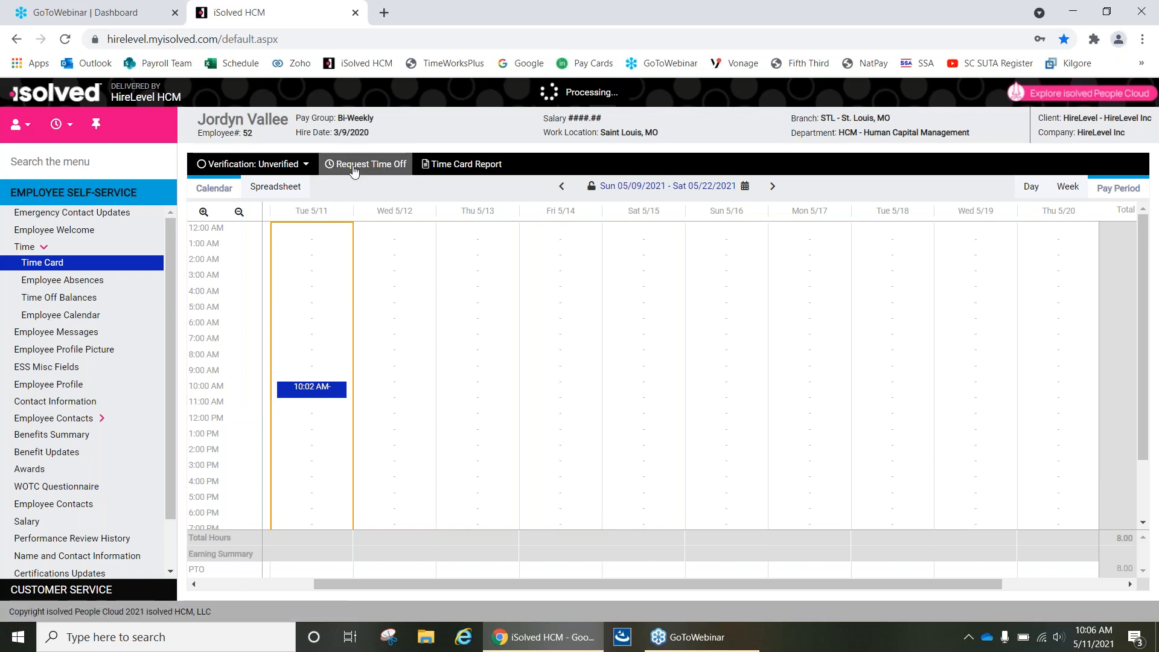
{"action": "left_click", "coordinate": [364, 243]}
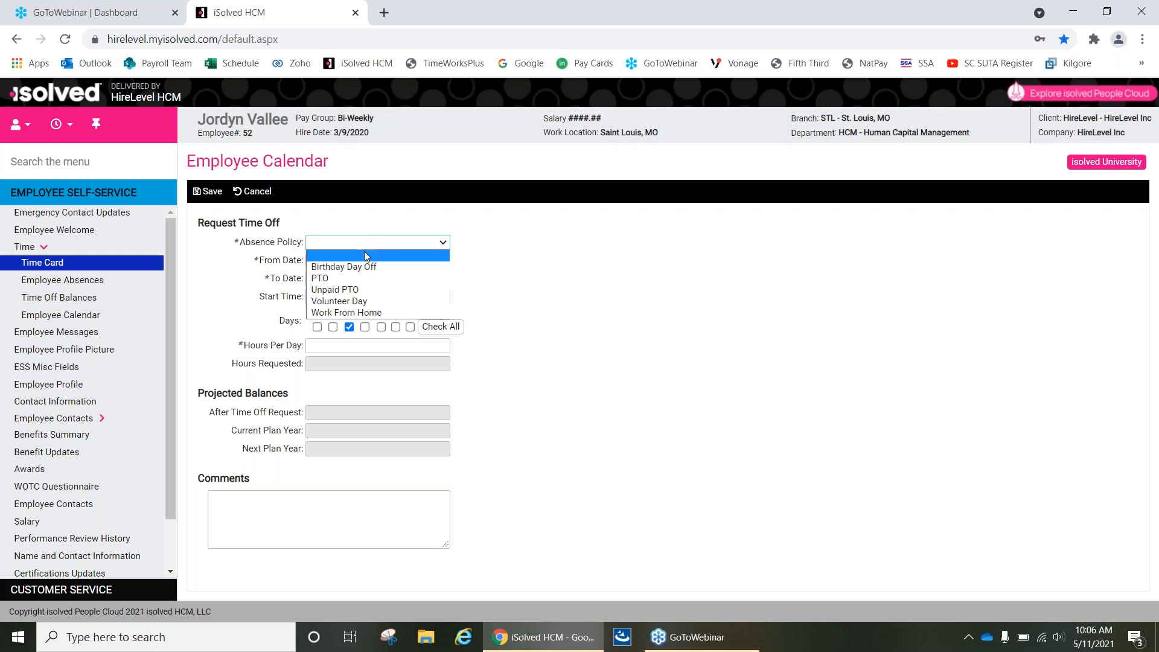
{"action": "left_click", "coordinate": [363, 278]}
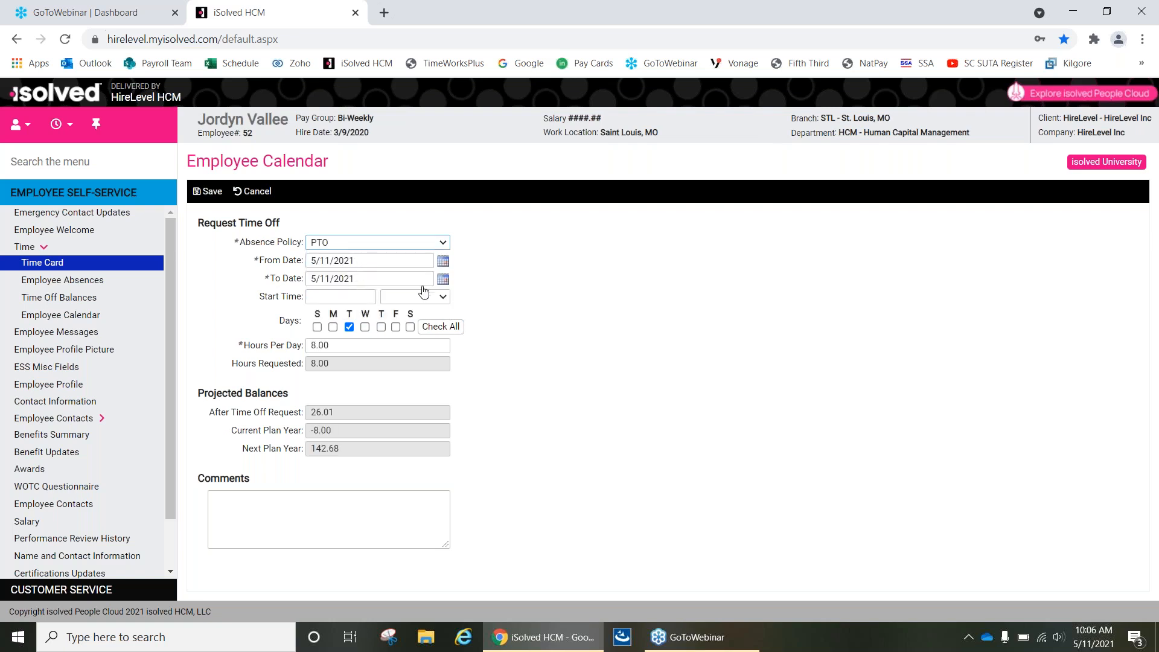
{"action": "left_click", "coordinate": [353, 301]}
{"action": "type", "text": "8:00"}
{"action": "left_click", "coordinate": [395, 297]}
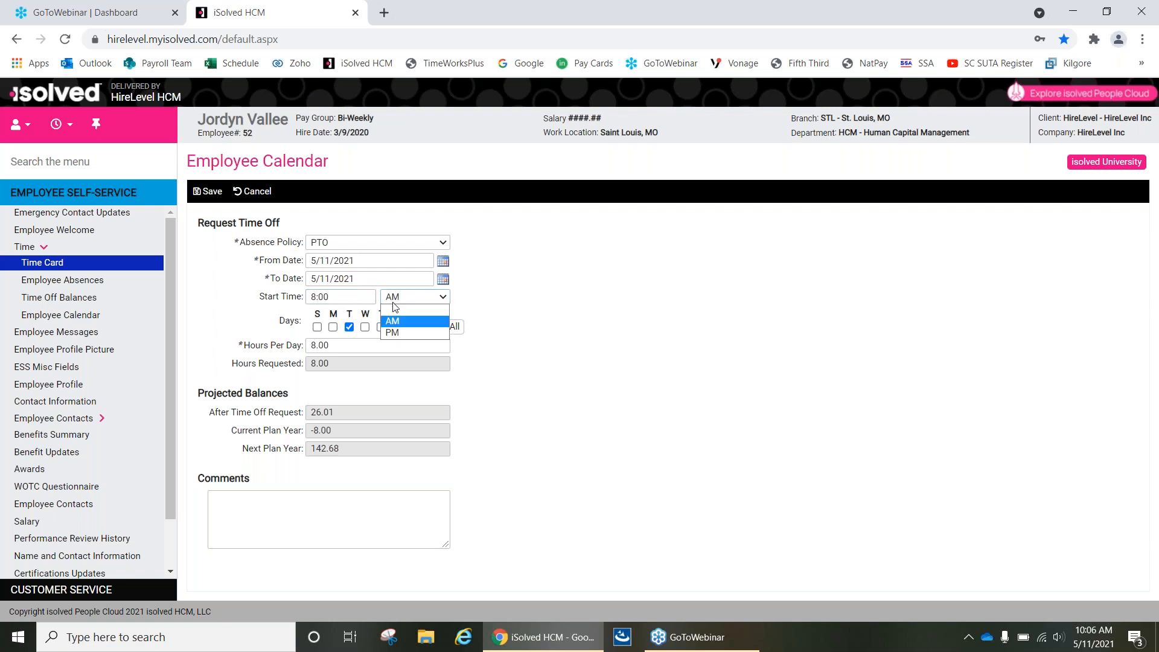
{"action": "left_click", "coordinate": [392, 324]}
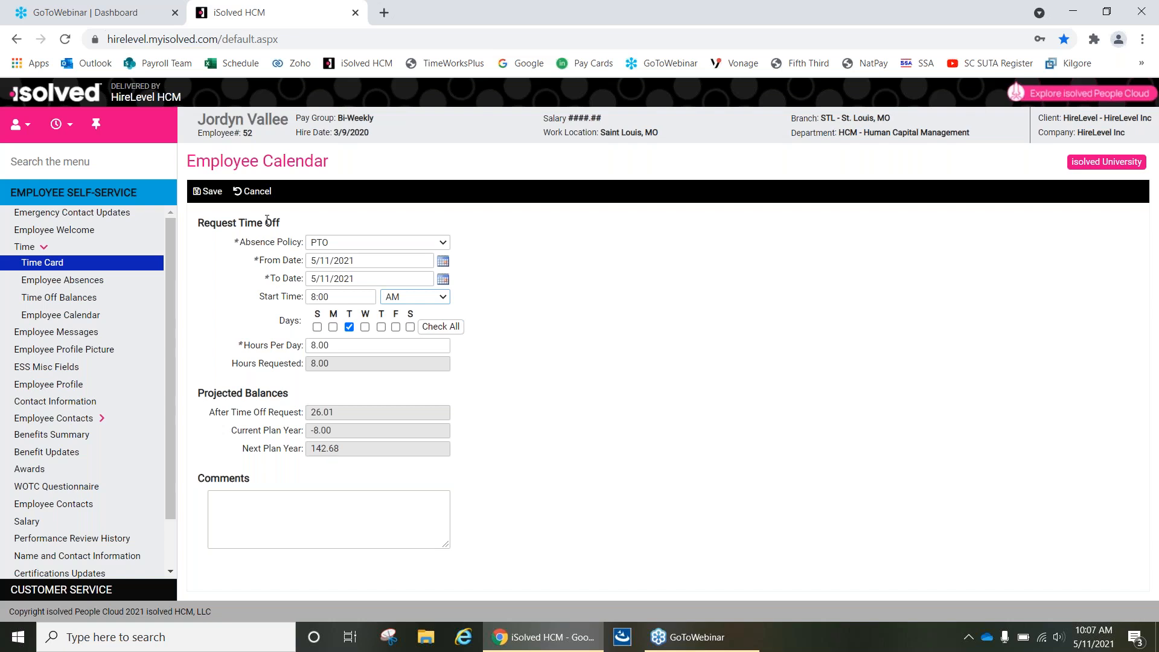
{"action": "left_click", "coordinate": [247, 192]}
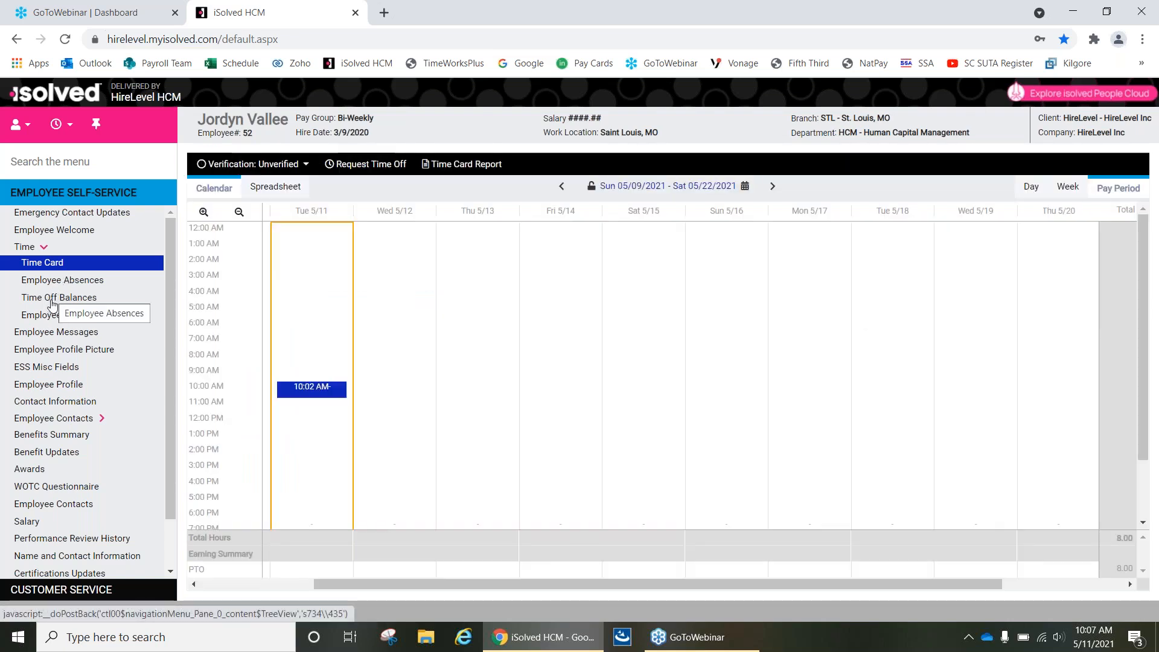
Review the Time Off Balances of all absence plans and return to the Employee Welcome page.
{"action": "left_click", "coordinate": [53, 299]}
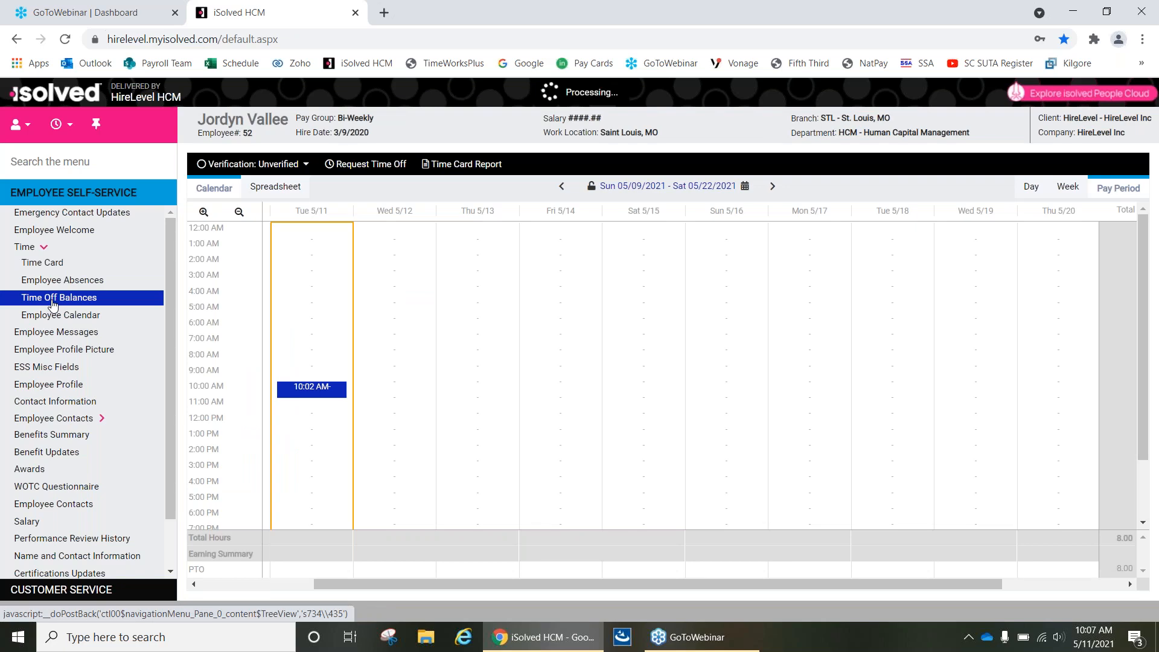
{"action": "scroll", "coordinate": [556, 402], "scroll_direction": "down", "scroll_amount": 1}
{"action": "scroll", "coordinate": [556, 401], "scroll_direction": "up", "scroll_amount": 1}
{"action": "scroll", "coordinate": [341, 342], "scroll_direction": "down", "scroll_amount": 8}
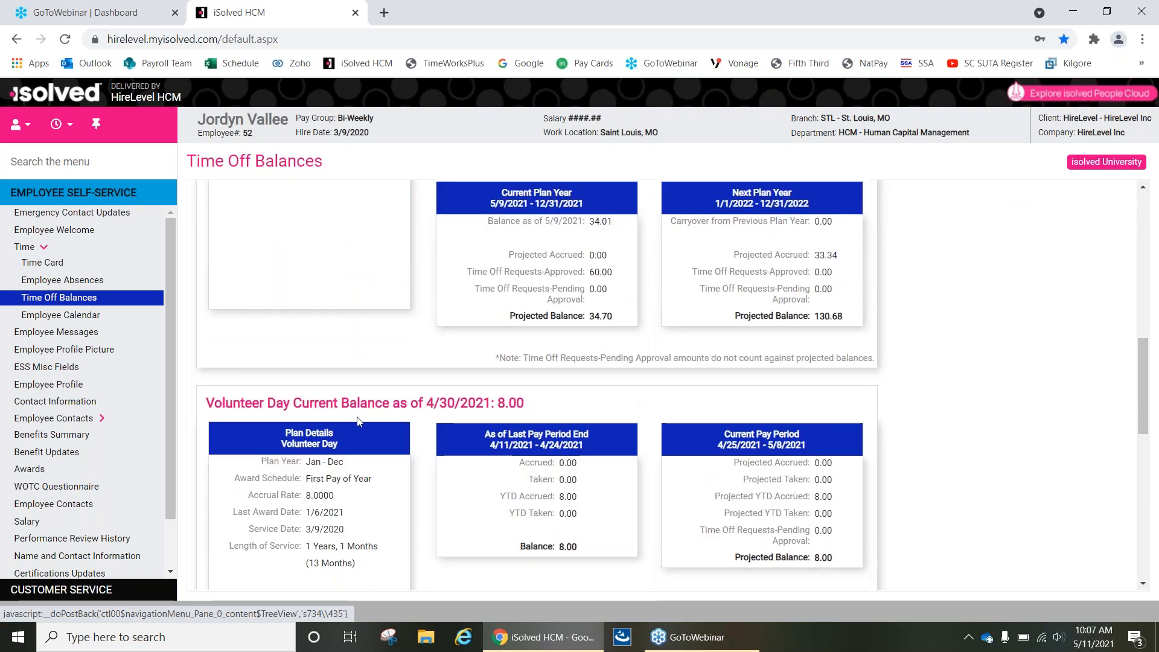
{"action": "scroll", "coordinate": [357, 421], "scroll_direction": "down", "scroll_amount": 7}
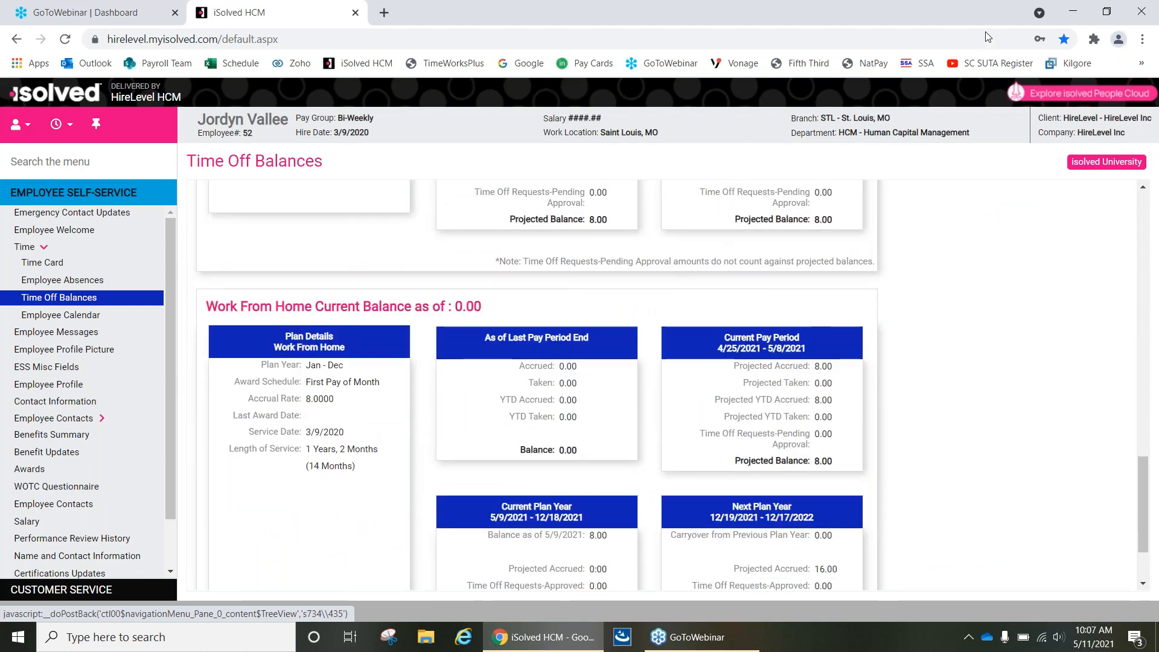
{"action": "left_click", "coordinate": [1095, 32]}
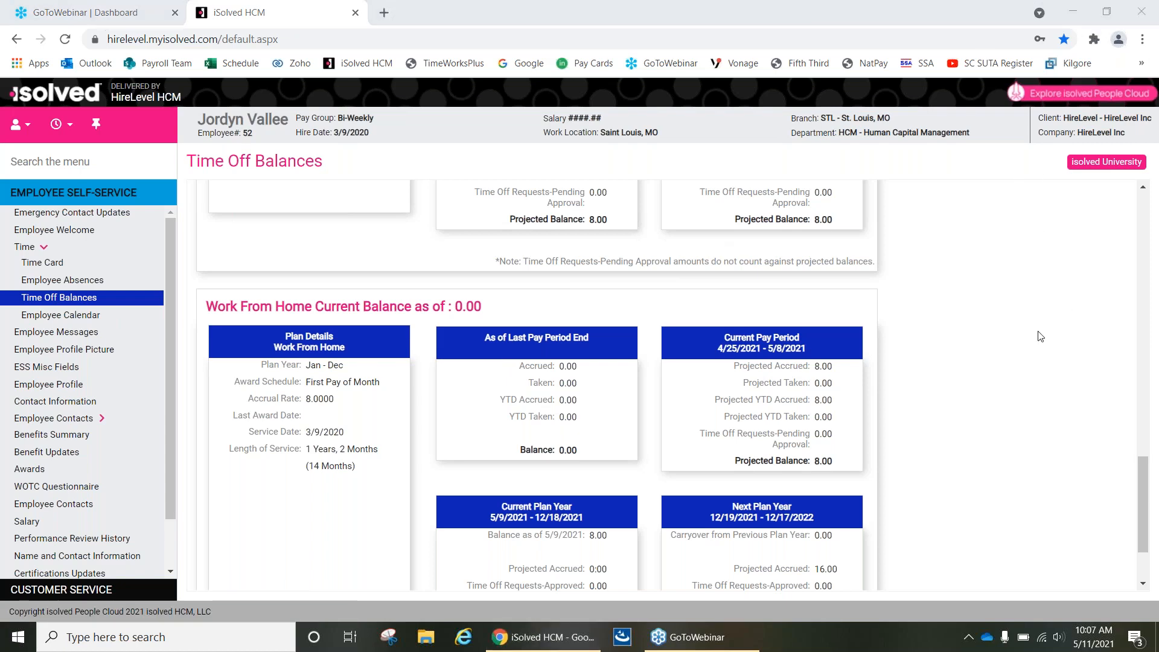
{"action": "left_click", "coordinate": [1140, 399]}
{"action": "left_click_drag", "start_coordinate": [1146, 395], "coordinate": [1145, 219]}
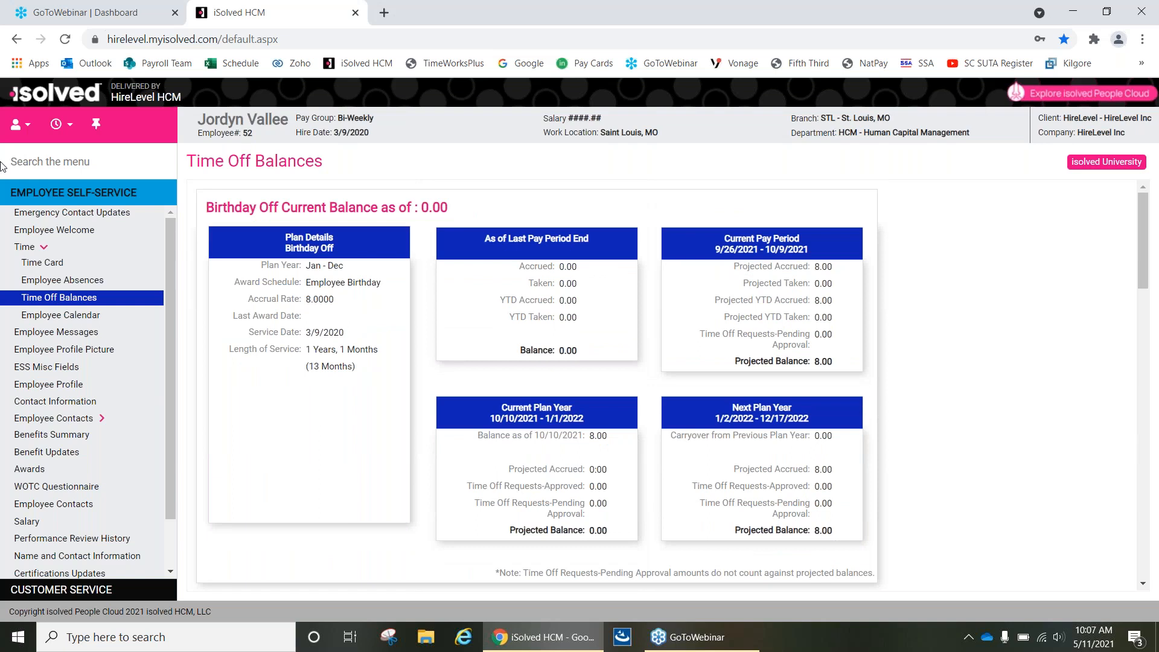
{"action": "left_click", "coordinate": [61, 232]}
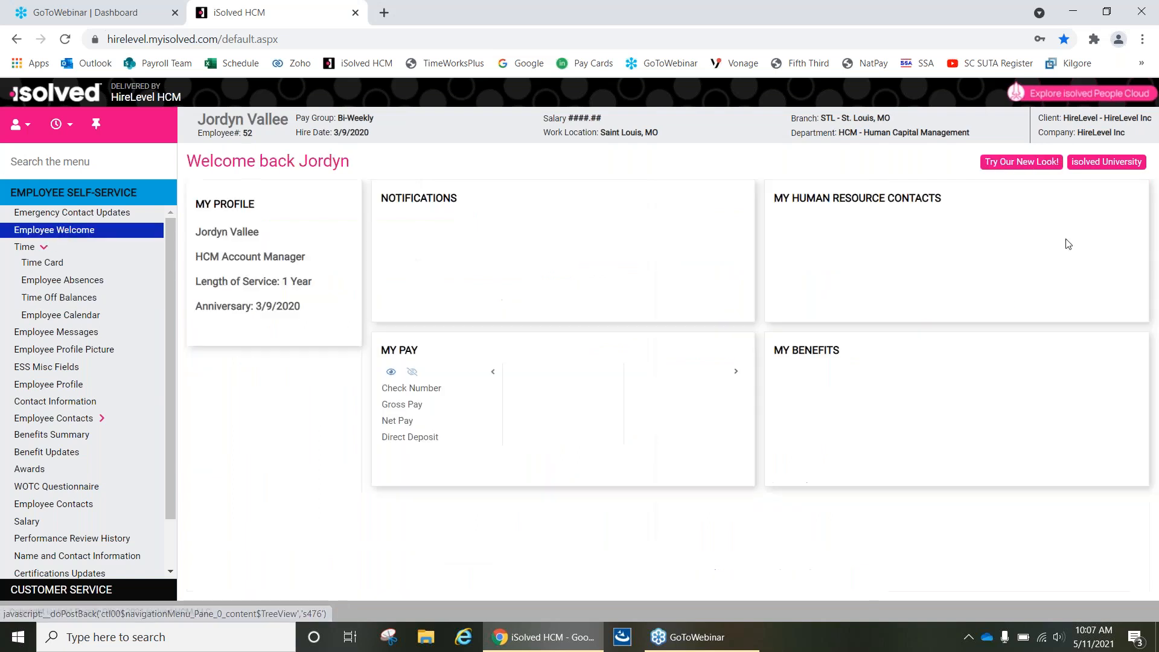
Switch the employee site to its new look and dismiss the browser's notification request.
{"action": "left_click", "coordinate": [1020, 162]}
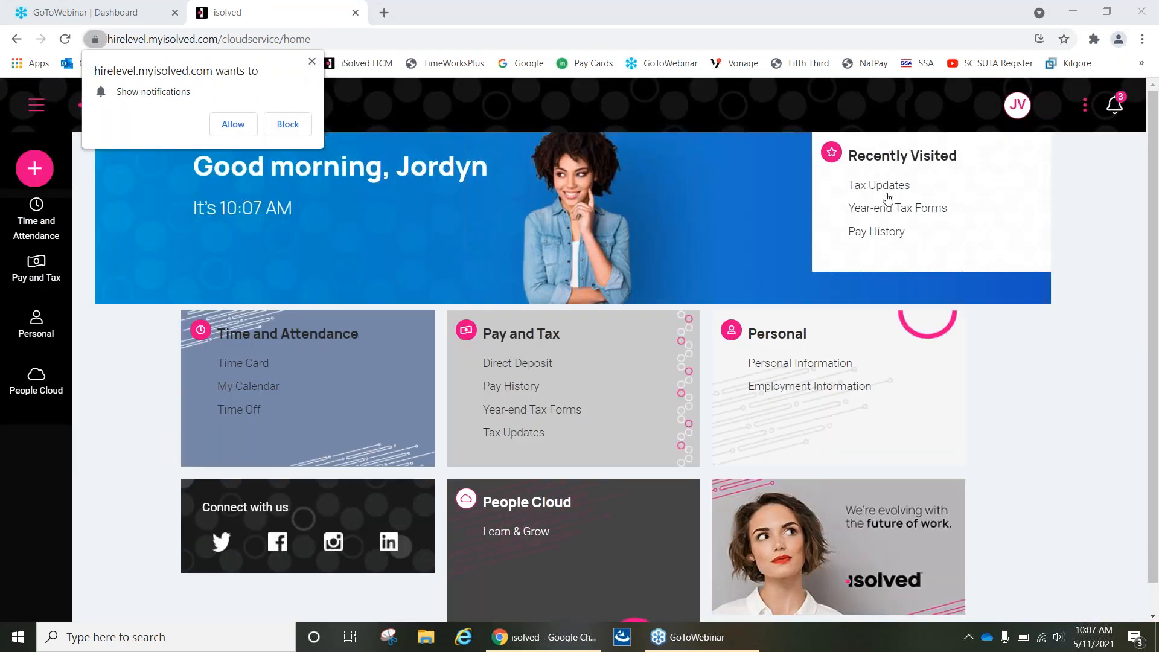
{"action": "left_click", "coordinate": [312, 62]}
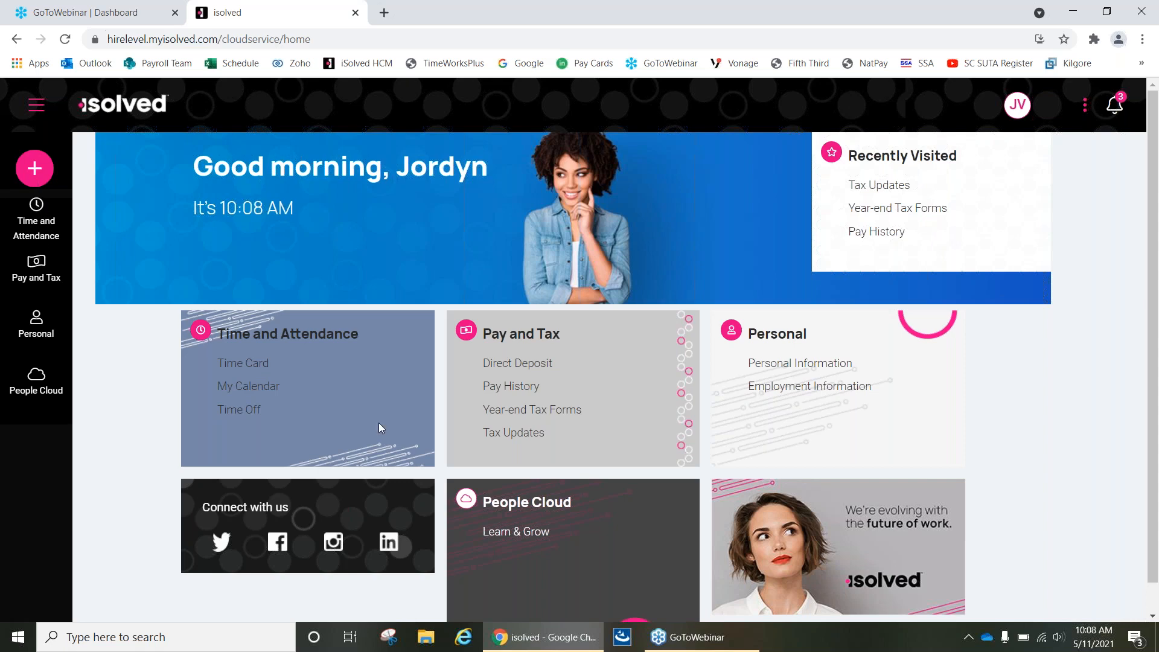
{"action": "left_click", "coordinate": [26, 168]}
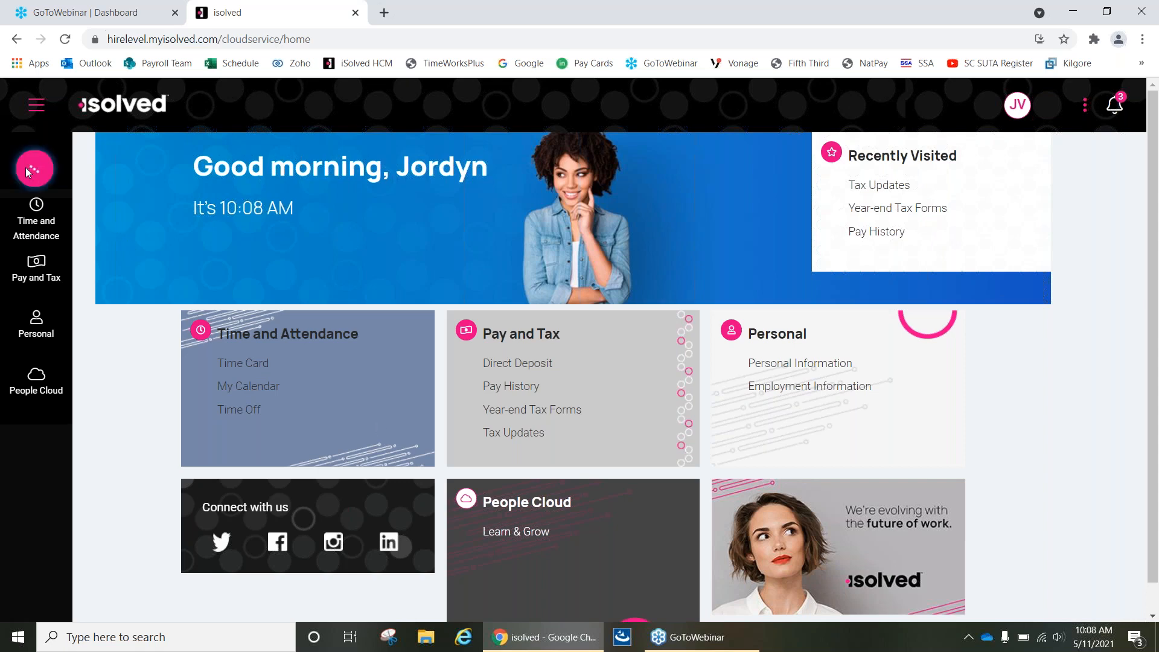
Open the Time Card in the new look, view the punch details for May 11 and reload the page.
{"action": "left_click", "coordinate": [33, 218]}
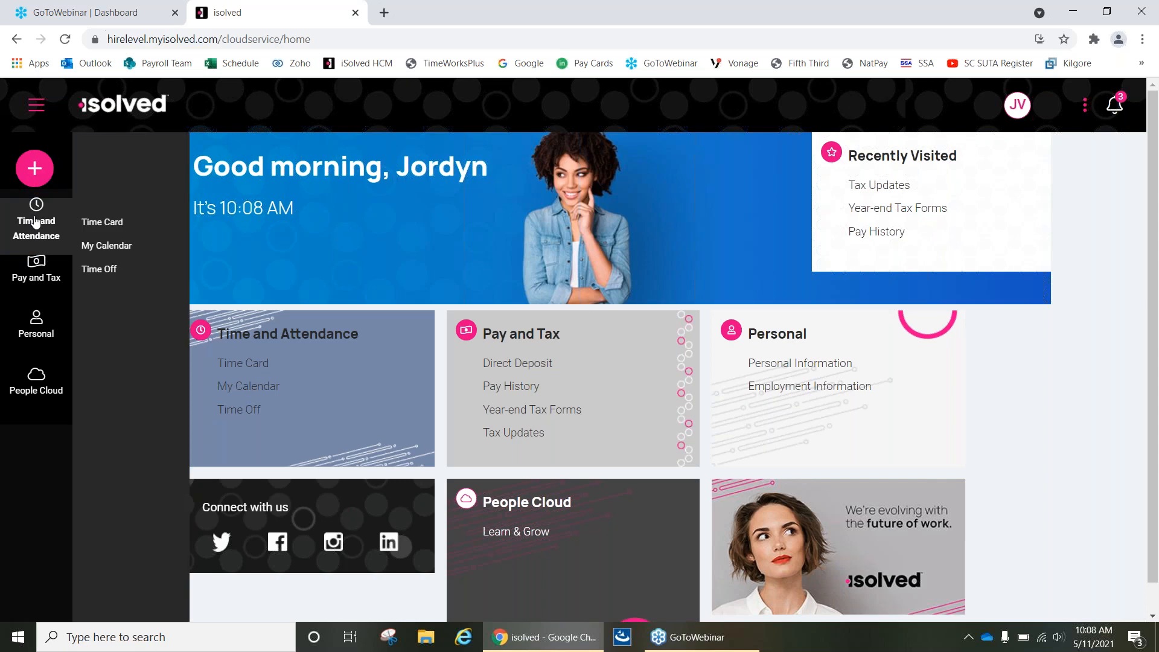
{"action": "left_click", "coordinate": [111, 231]}
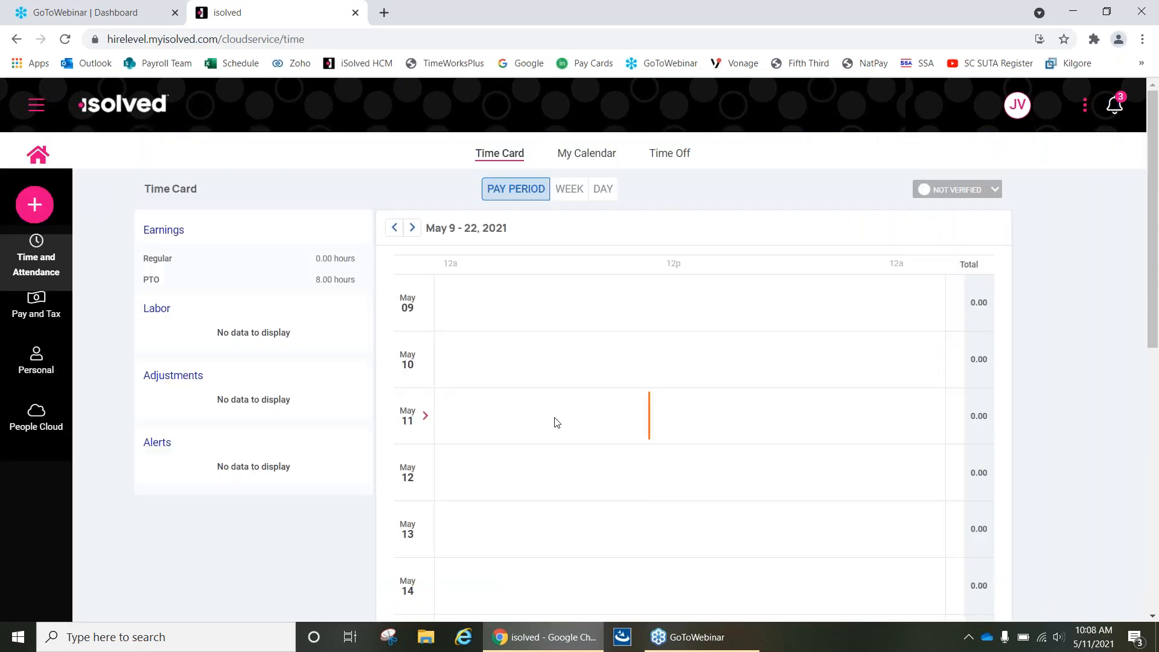
{"action": "left_click", "coordinate": [566, 429]}
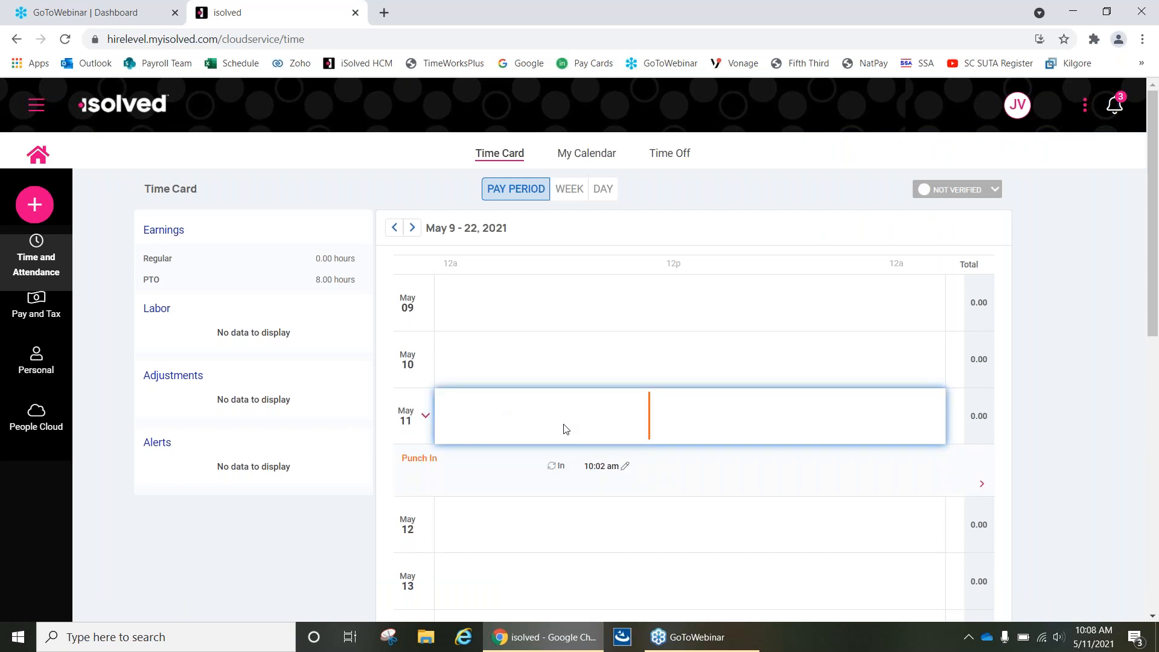
{"action": "key", "text": "F5"}
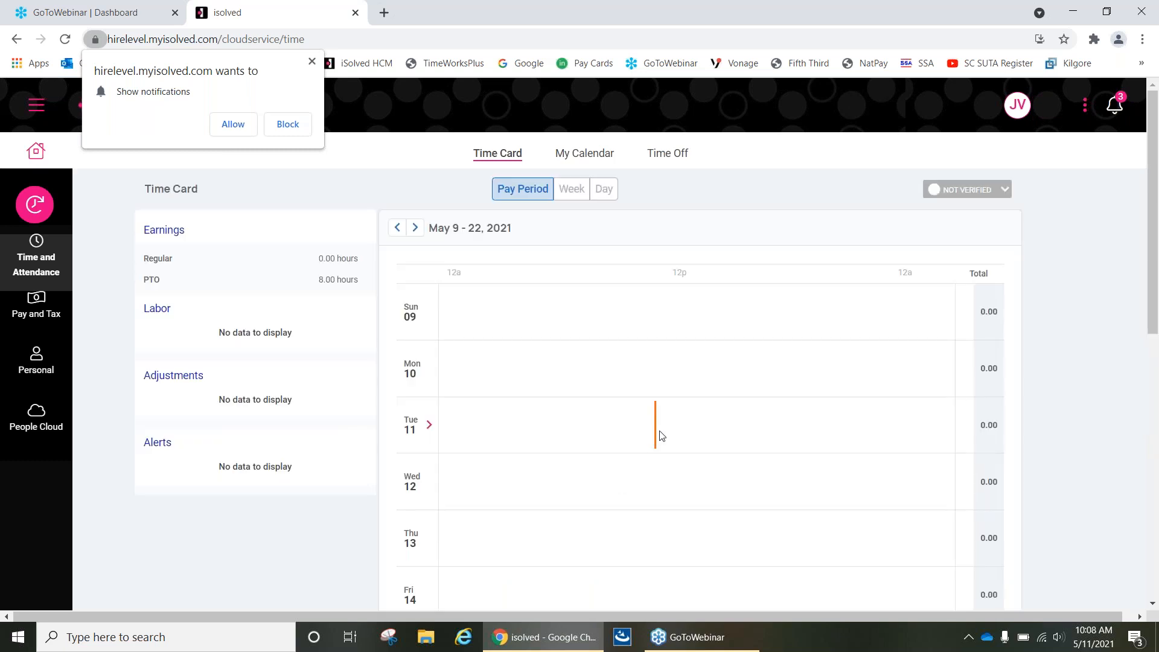
Review the Time Off balances, upcoming time off and pending requests, and return to the home page.
{"action": "left_click", "coordinate": [677, 156]}
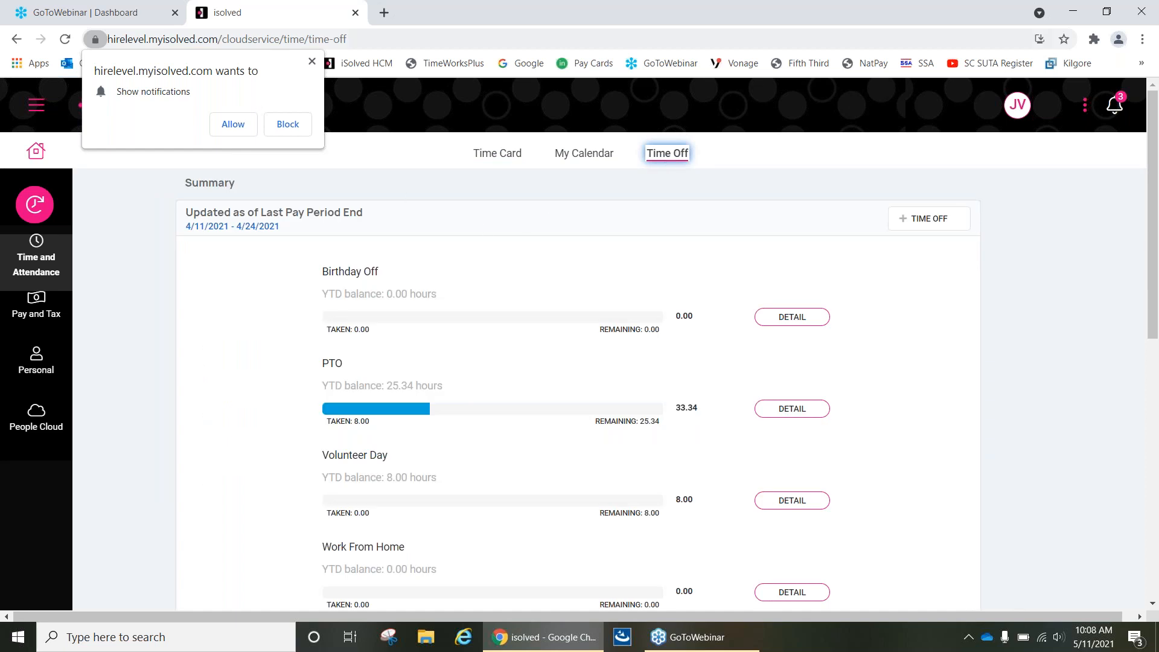
{"action": "left_click", "coordinate": [312, 61]}
{"action": "scroll", "coordinate": [440, 452], "scroll_direction": "down", "scroll_amount": 8}
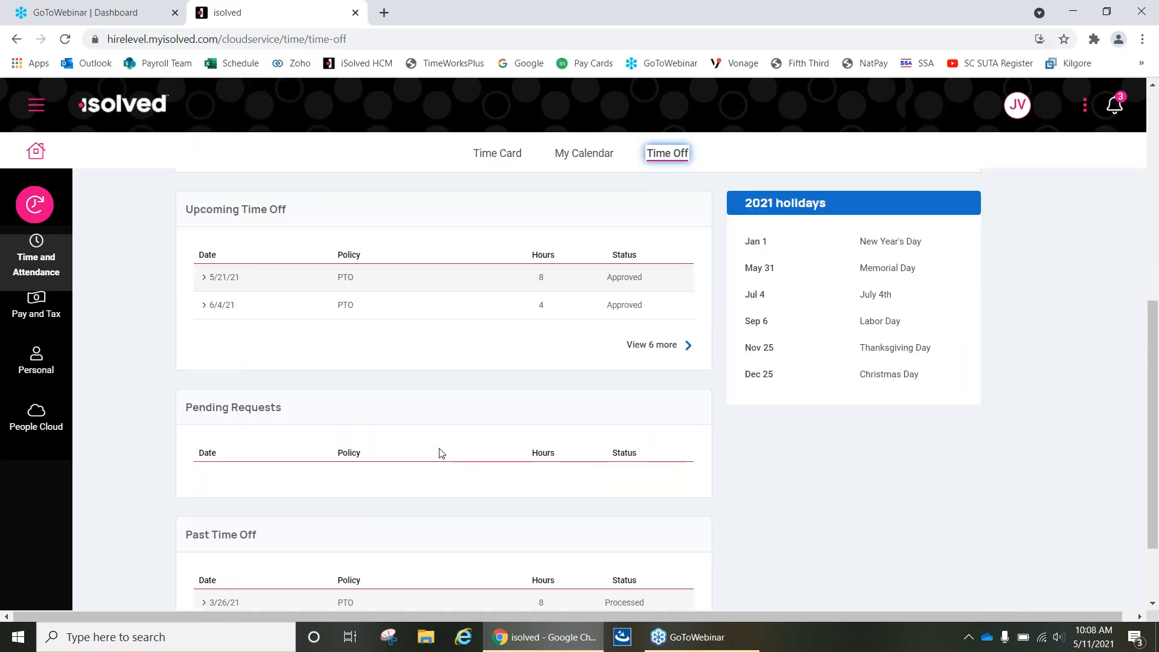
{"action": "scroll", "coordinate": [440, 453], "scroll_direction": "up", "scroll_amount": 8}
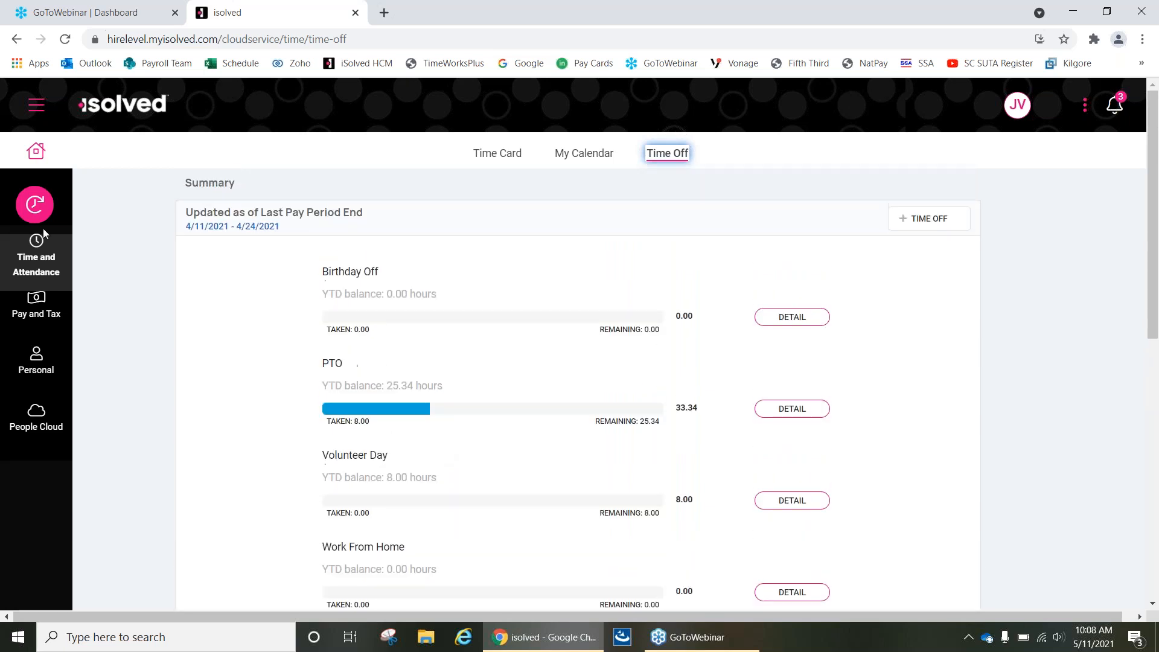
{"action": "left_click", "coordinate": [37, 213]}
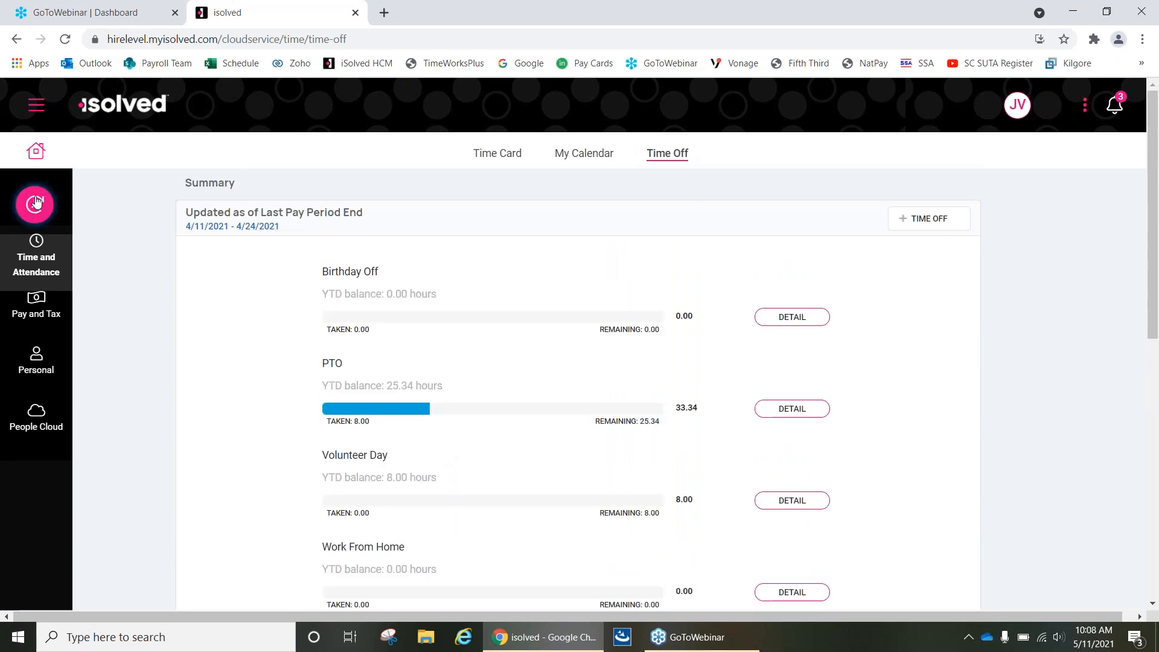
{"action": "left_click", "coordinate": [36, 154]}
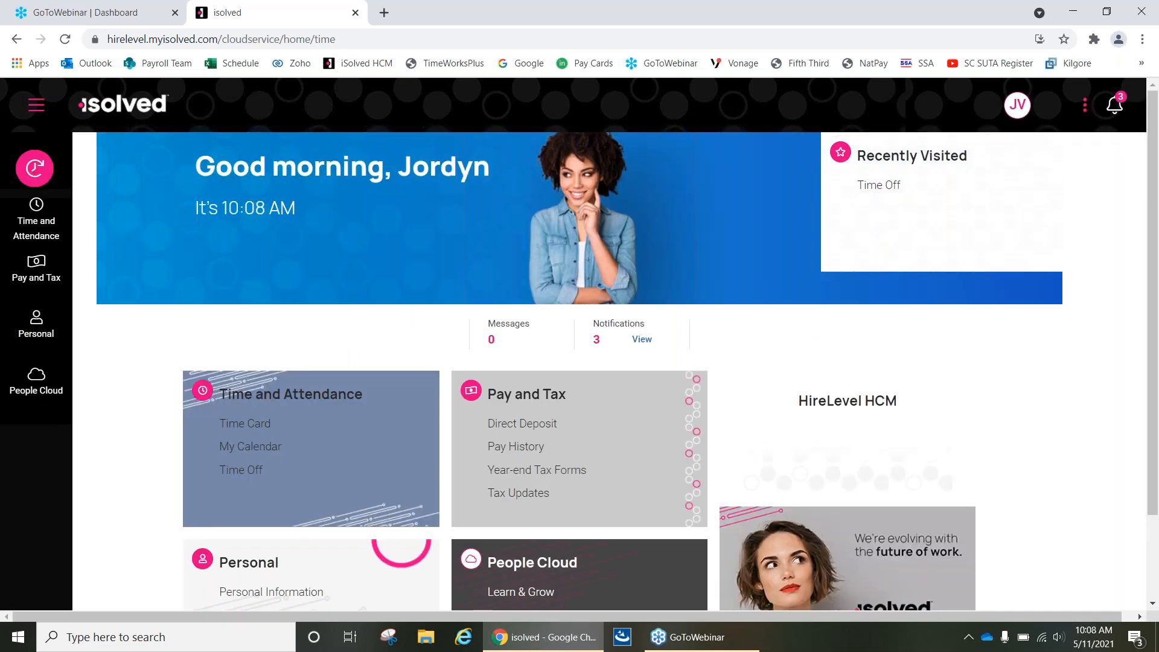
Examine the home page tiles and the Pay and Tax options of the new look.
{"action": "left_click", "coordinate": [30, 176]}
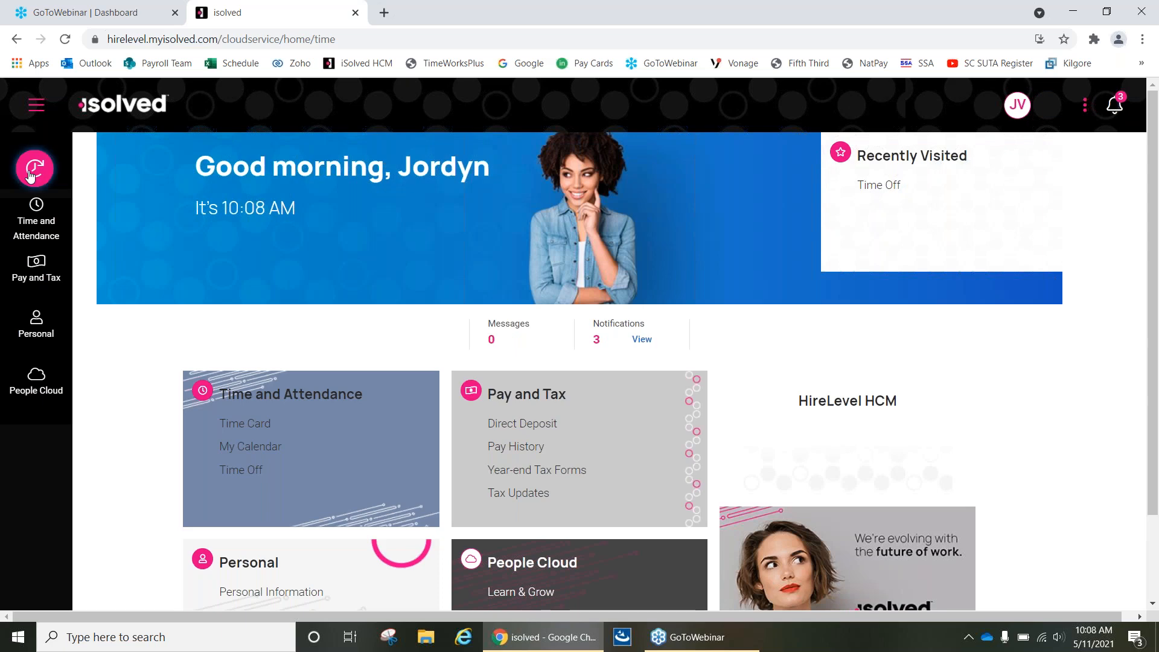
{"action": "scroll", "coordinate": [441, 469], "scroll_direction": "down", "scroll_amount": 2}
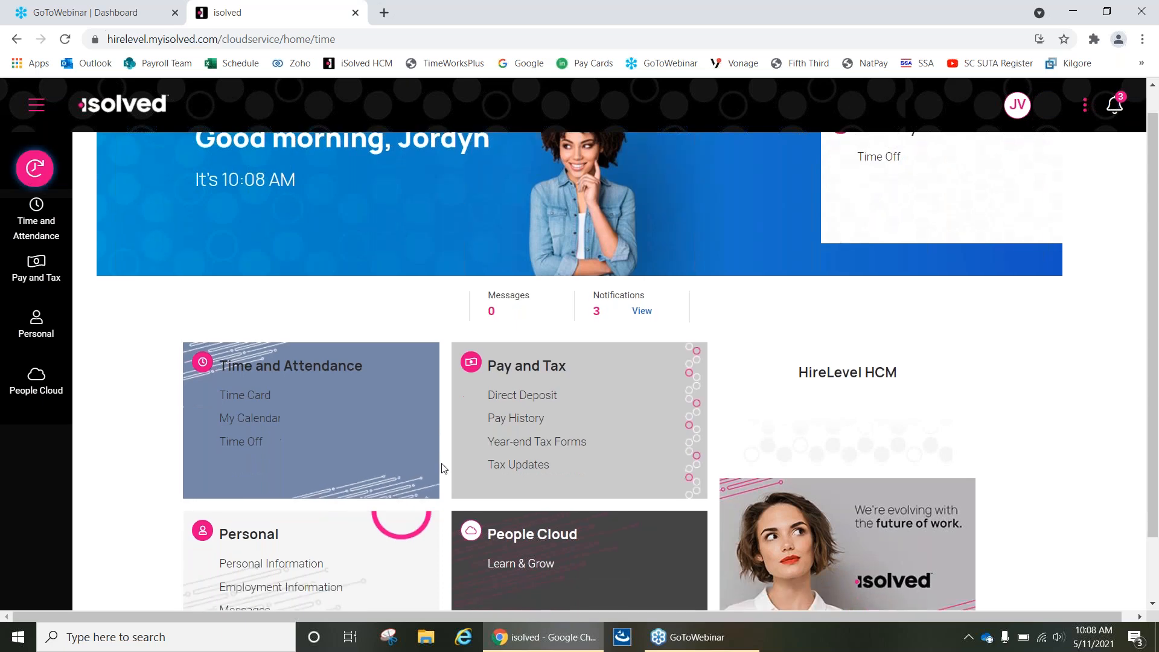
{"action": "scroll", "coordinate": [442, 468], "scroll_direction": "up", "scroll_amount": 2}
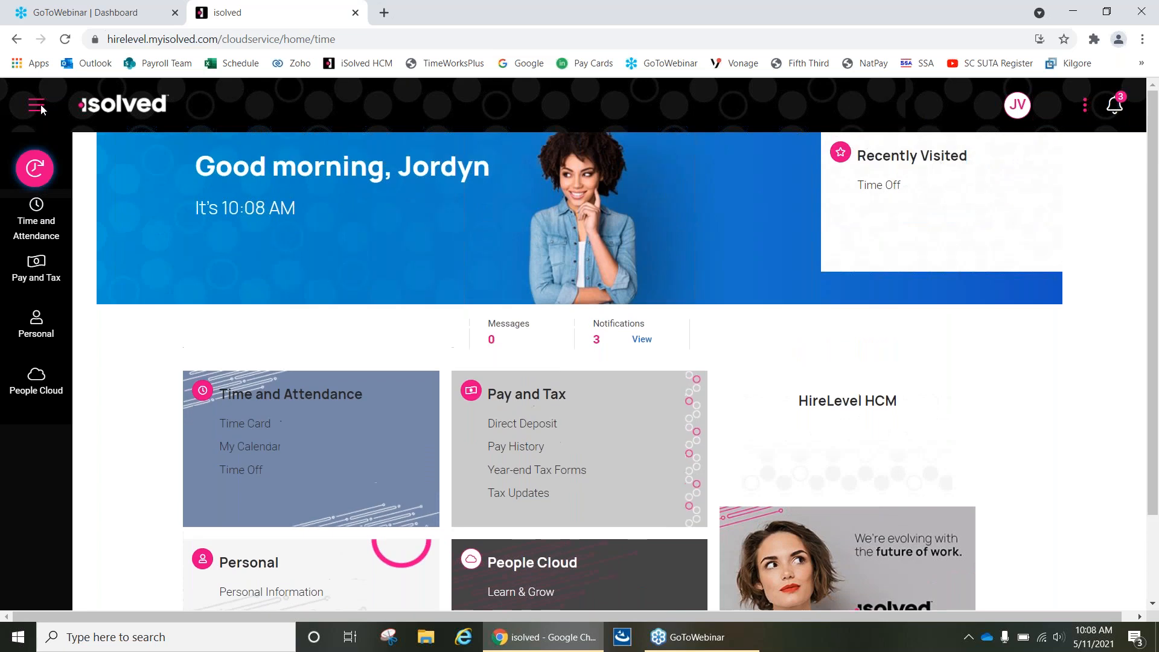
{"action": "left_click", "coordinate": [42, 103]}
{"action": "left_click", "coordinate": [41, 106]}
{"action": "left_click", "coordinate": [41, 277]}
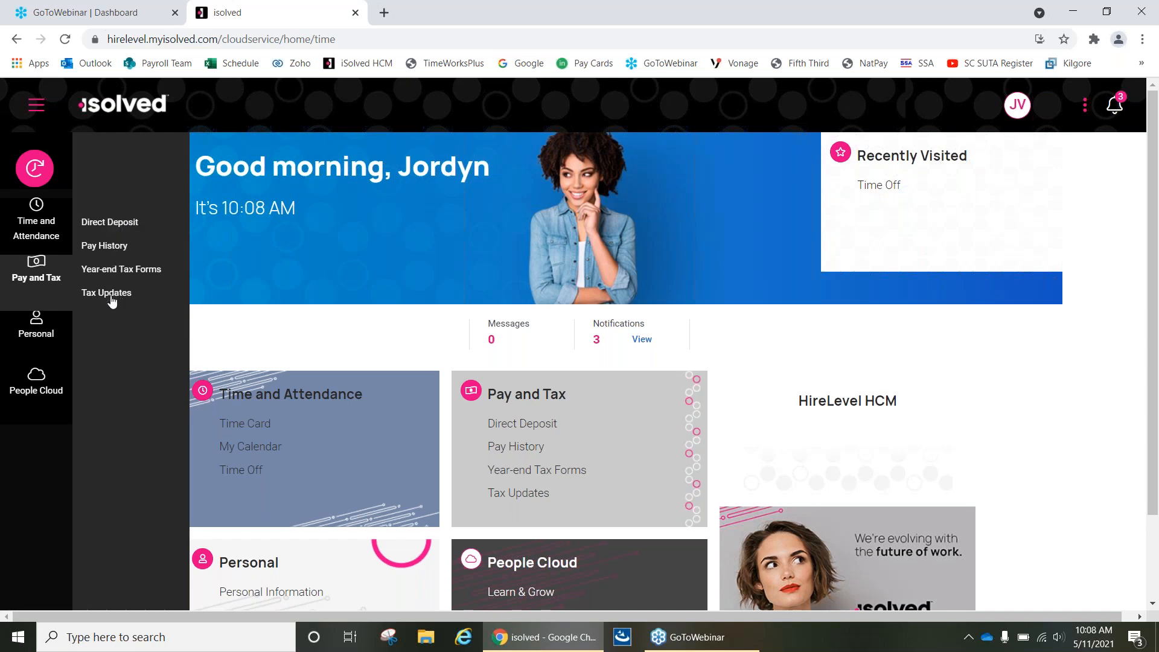
{"action": "left_click", "coordinate": [33, 276]}
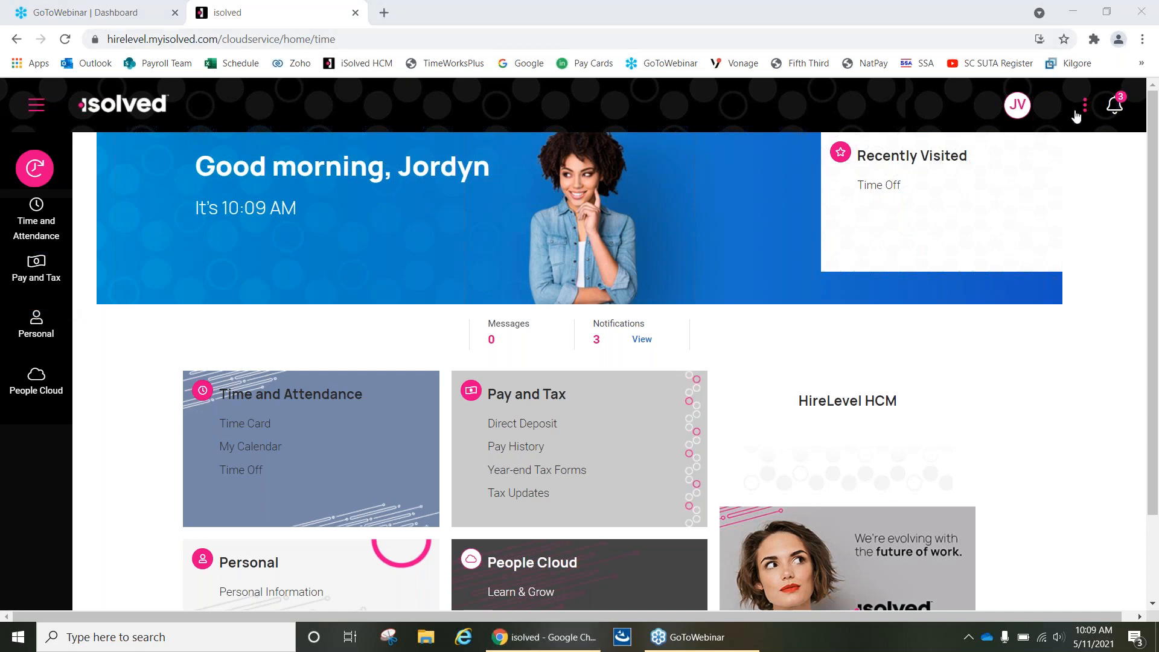
{"action": "left_click", "coordinate": [1024, 103]}
{"action": "left_click", "coordinate": [36, 106]}
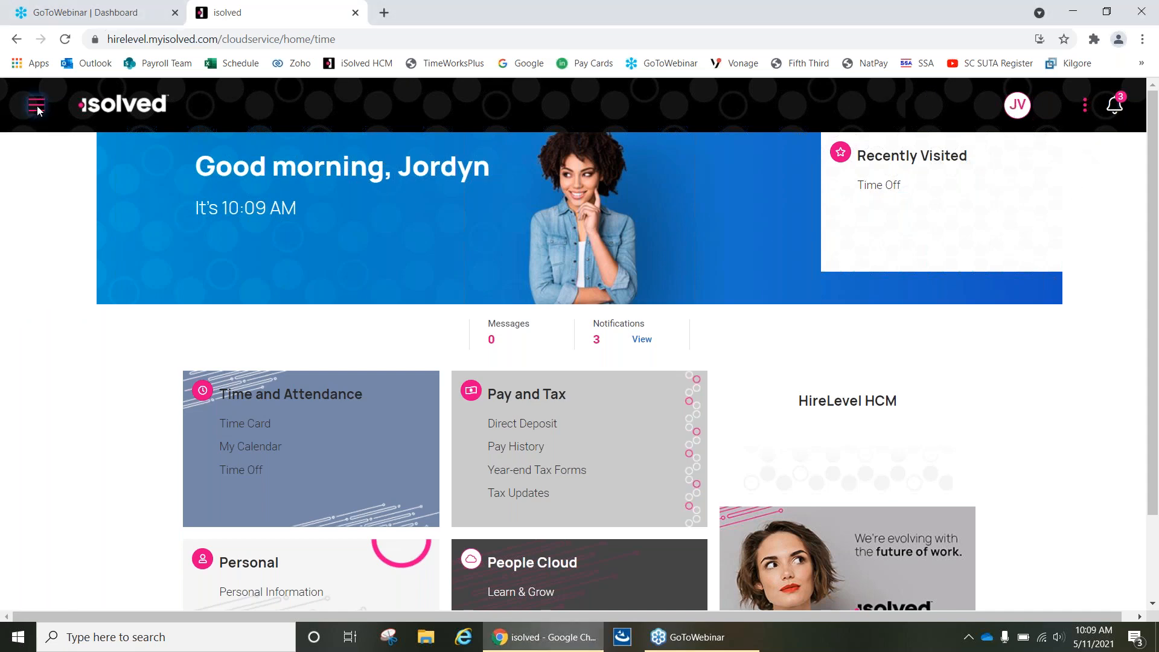
{"action": "left_click", "coordinate": [41, 107]}
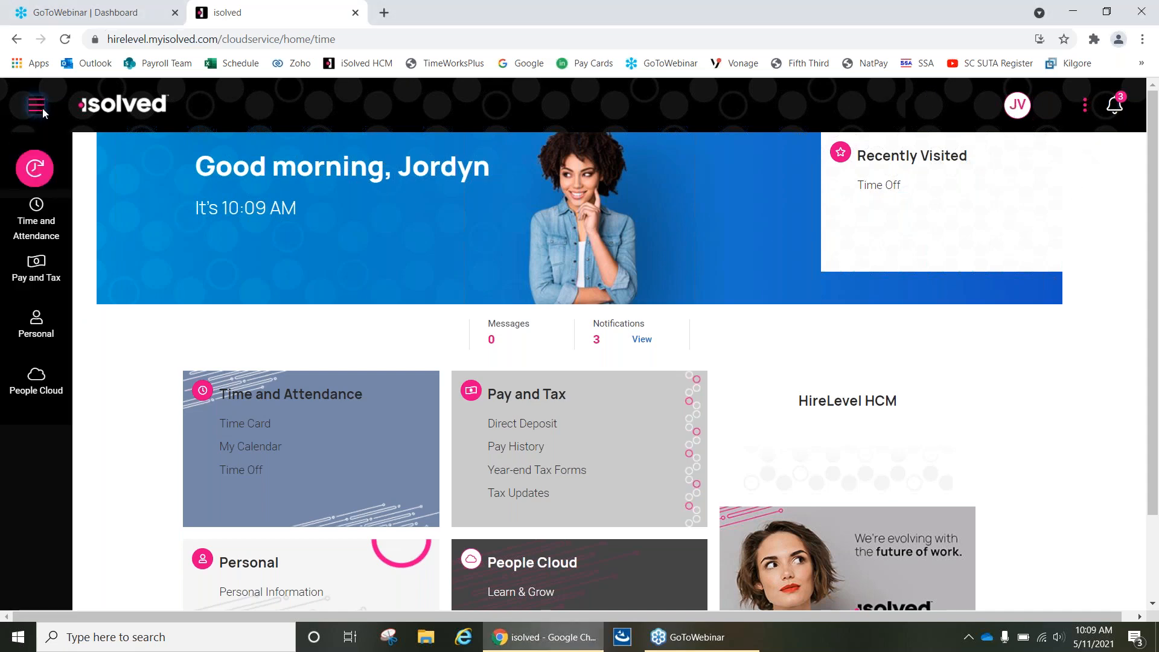
Sign out of the new look and reopen the classic iSolved HCM site.
{"action": "left_click", "coordinate": [1085, 105]}
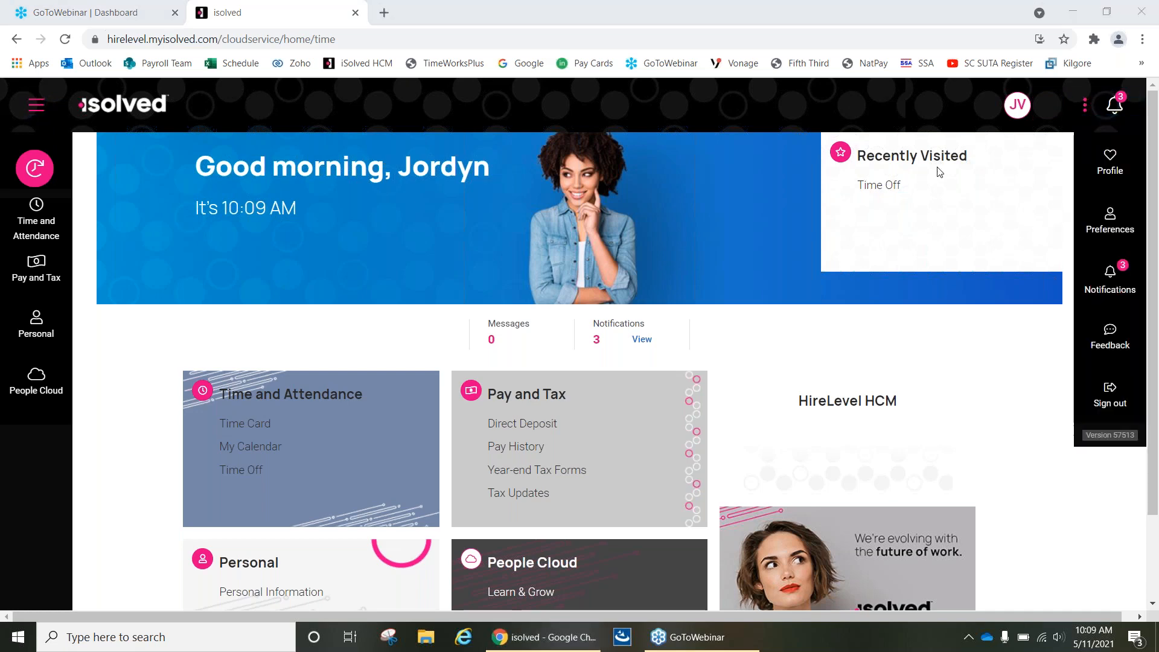
{"action": "left_click", "coordinate": [1108, 397]}
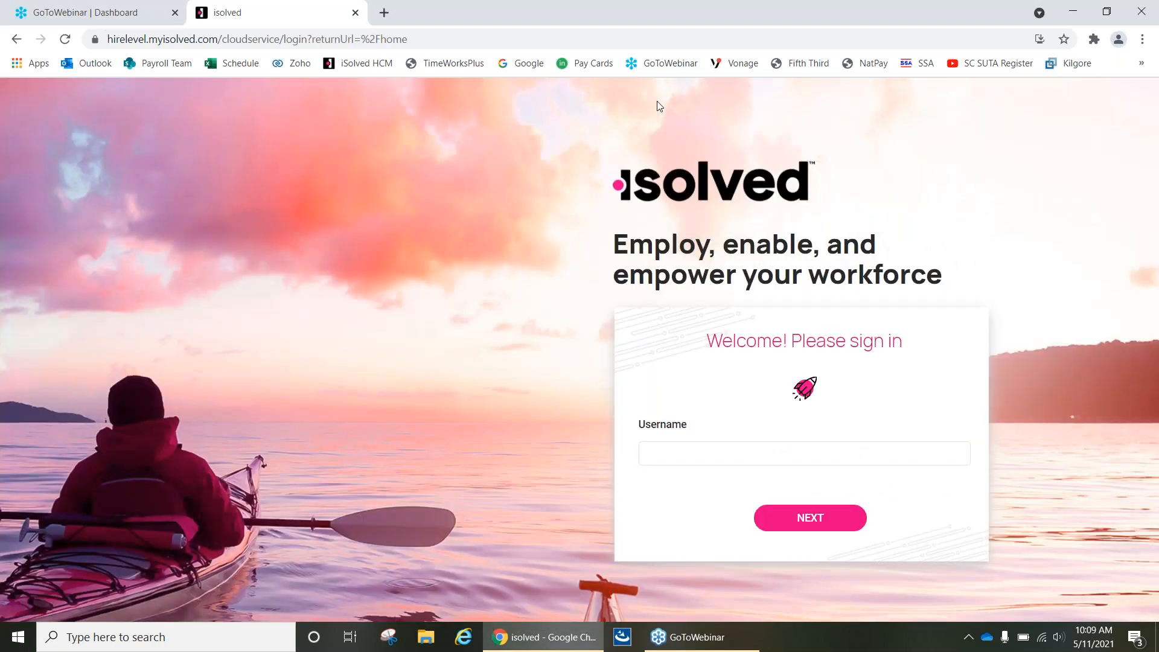
{"action": "left_click", "coordinate": [358, 67]}
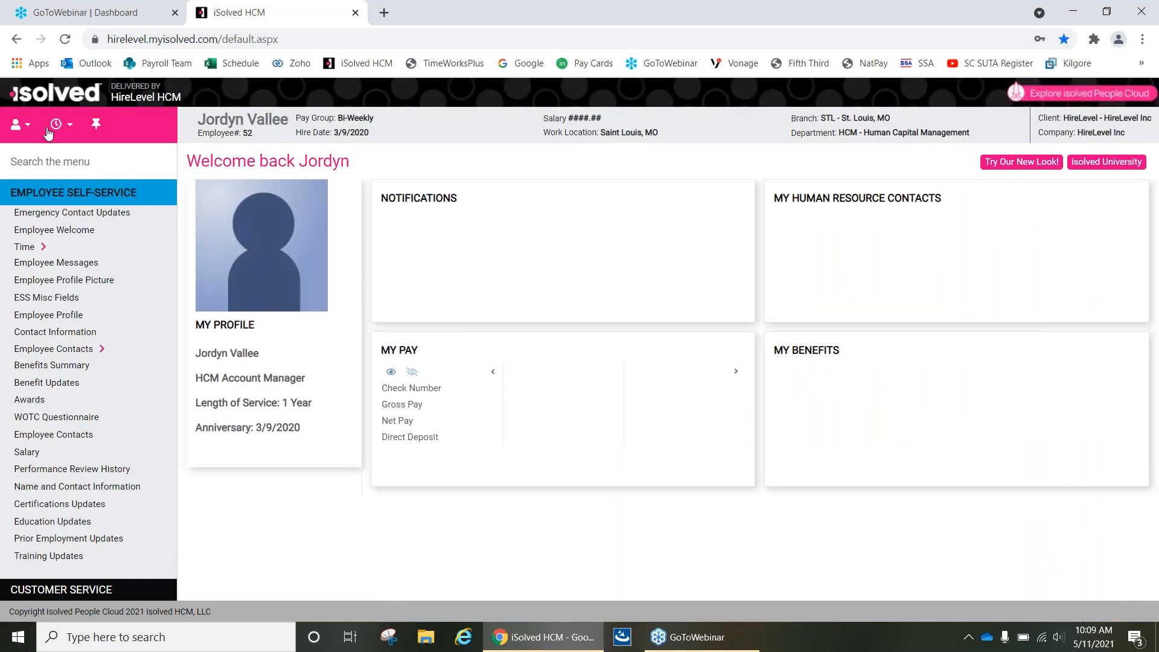
Log out of the employee's account in the classic iSolved HCM site.
{"action": "left_click", "coordinate": [51, 125]}
{"action": "left_click", "coordinate": [17, 126]}
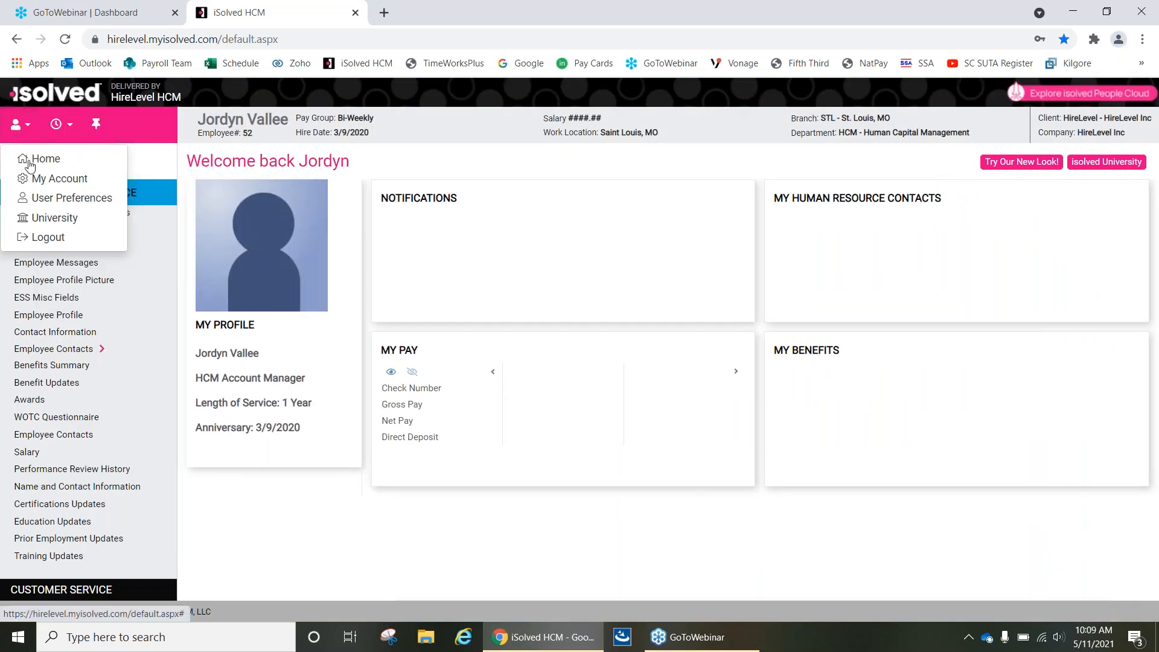
{"action": "left_click", "coordinate": [40, 239]}
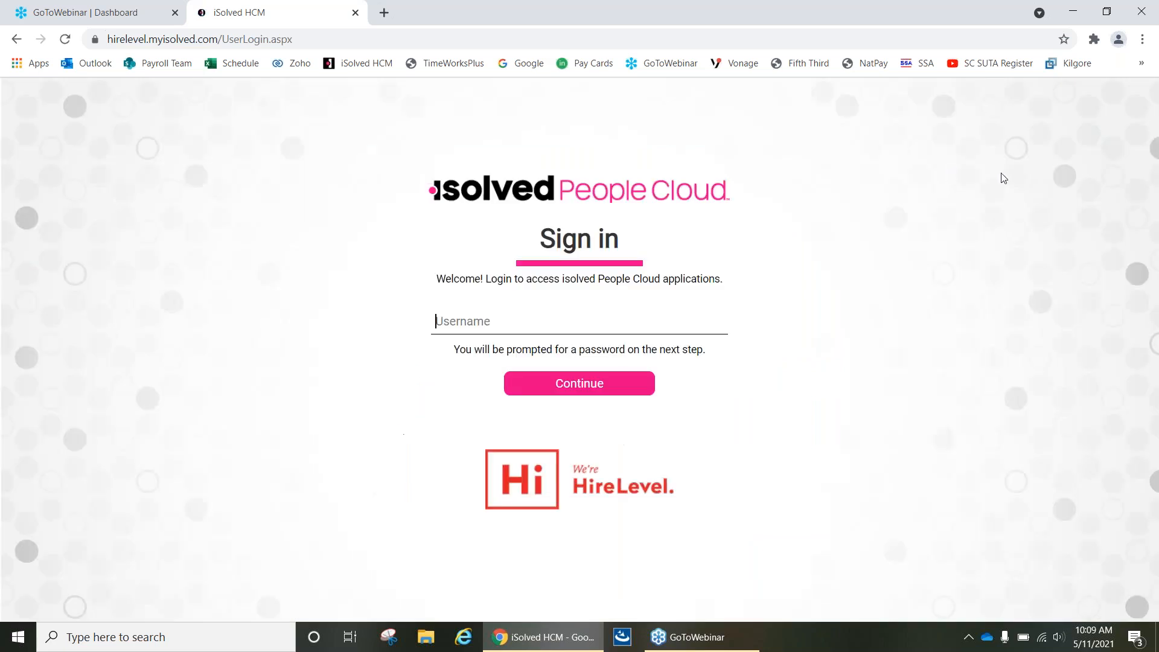
Sign in with the first saved administrator username and its saved account password.
{"action": "left_click", "coordinate": [503, 342]}
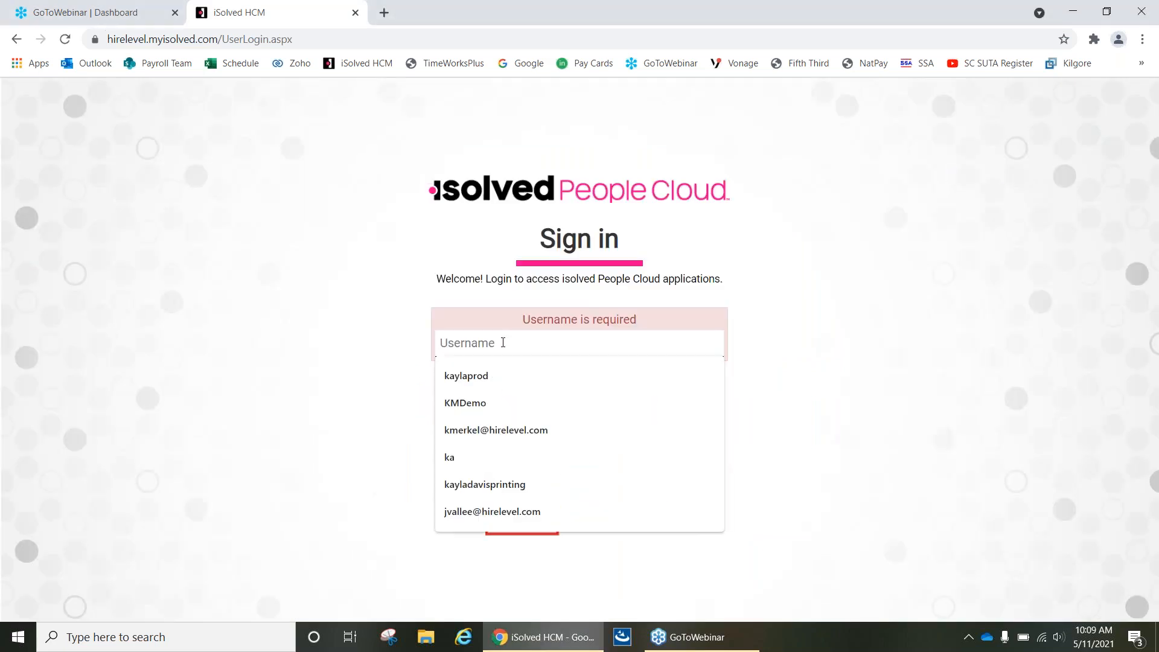
{"action": "left_click", "coordinate": [482, 375]}
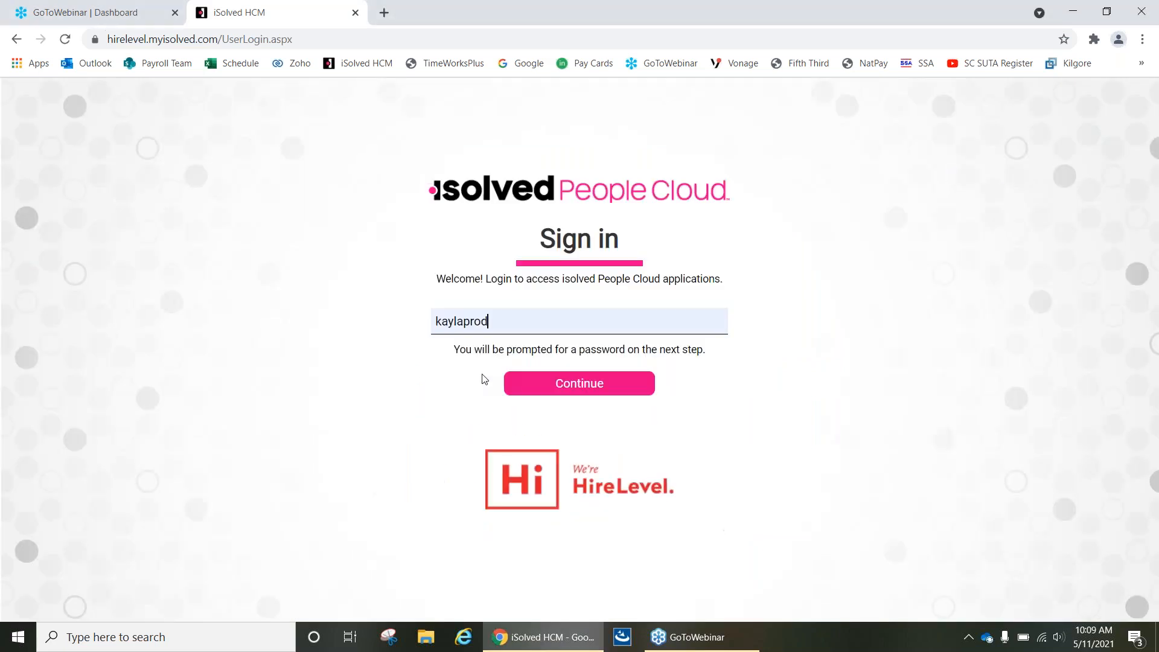
{"action": "left_click", "coordinate": [535, 385]}
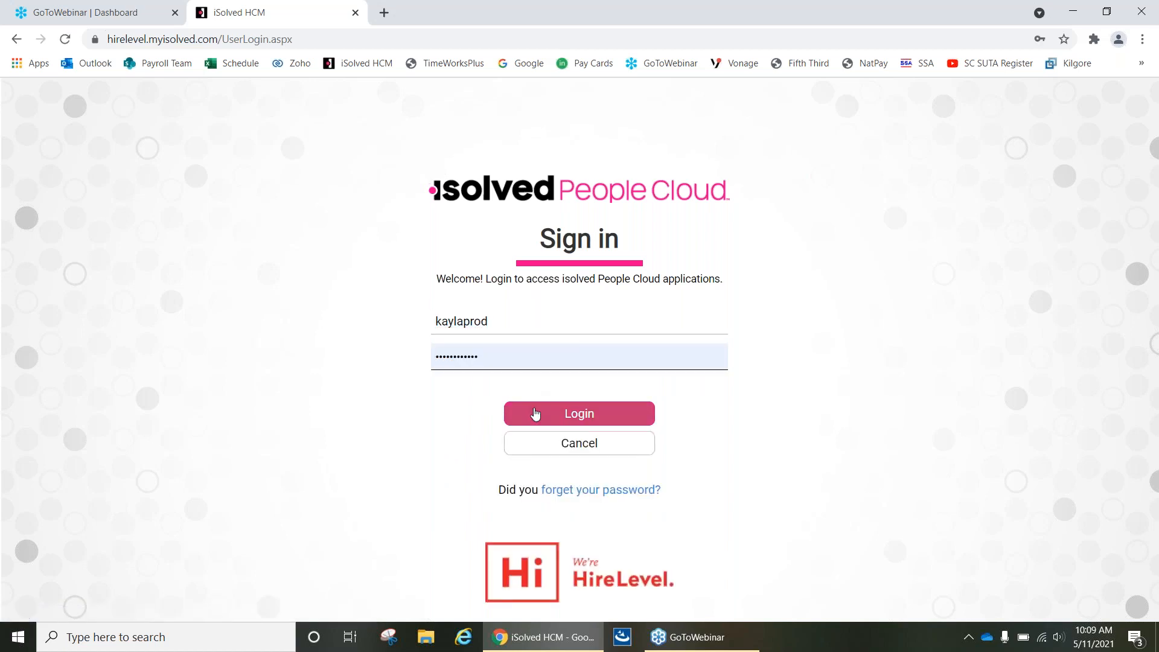
{"action": "left_click", "coordinate": [535, 414]}
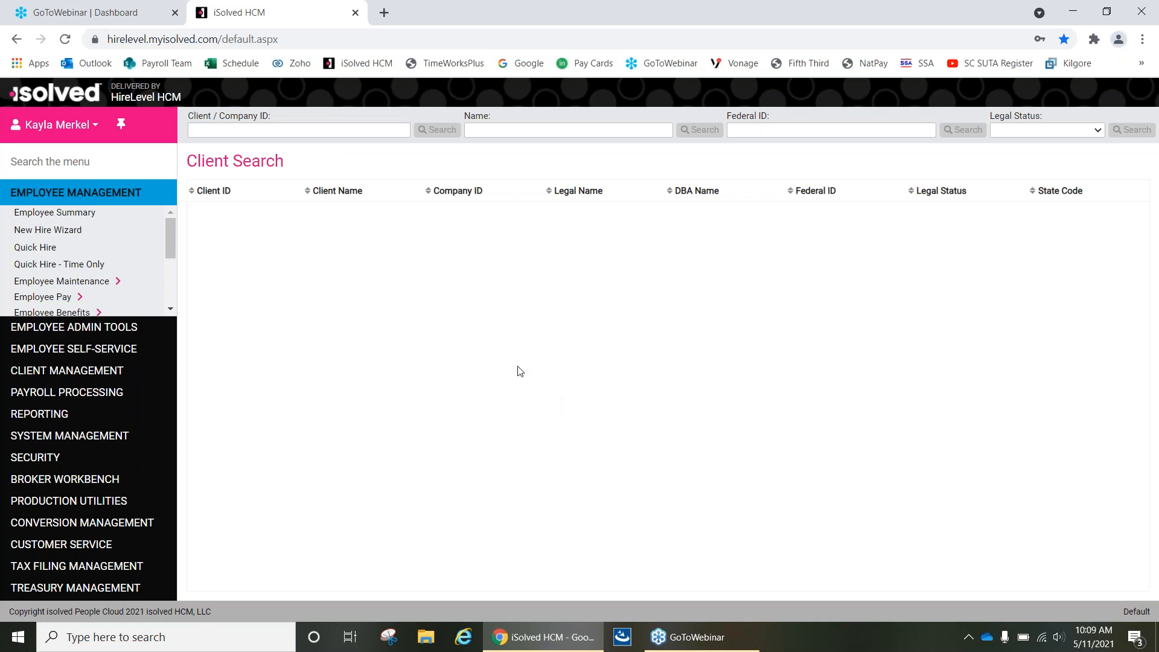
Search the clients by a person's first name and log out of this administrator account.
{"action": "left_click", "coordinate": [519, 134]}
{"action": "type", "text": "kayla"}
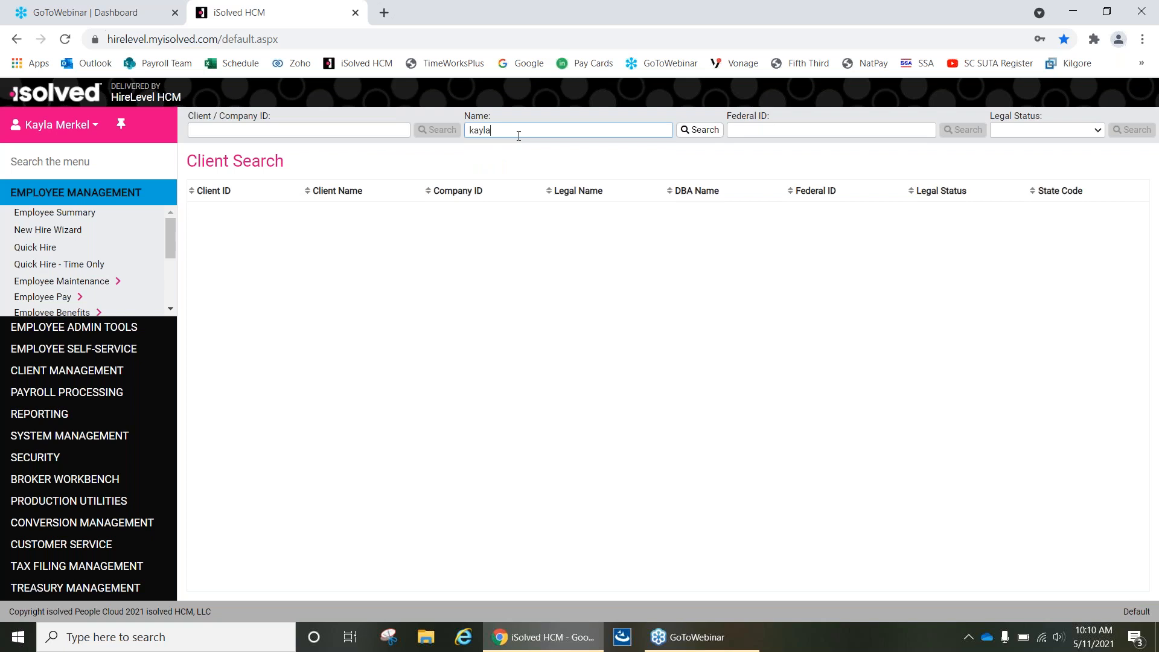
{"action": "key", "text": "Return"}
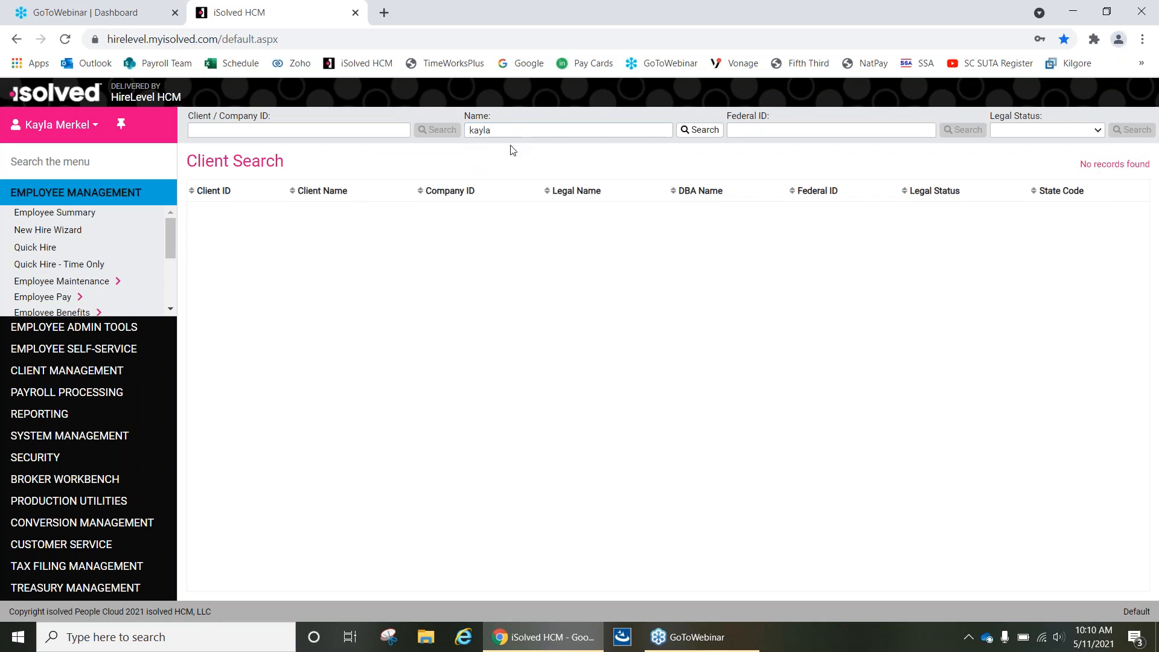
{"action": "left_click", "coordinate": [58, 130]}
{"action": "left_click", "coordinate": [45, 220]}
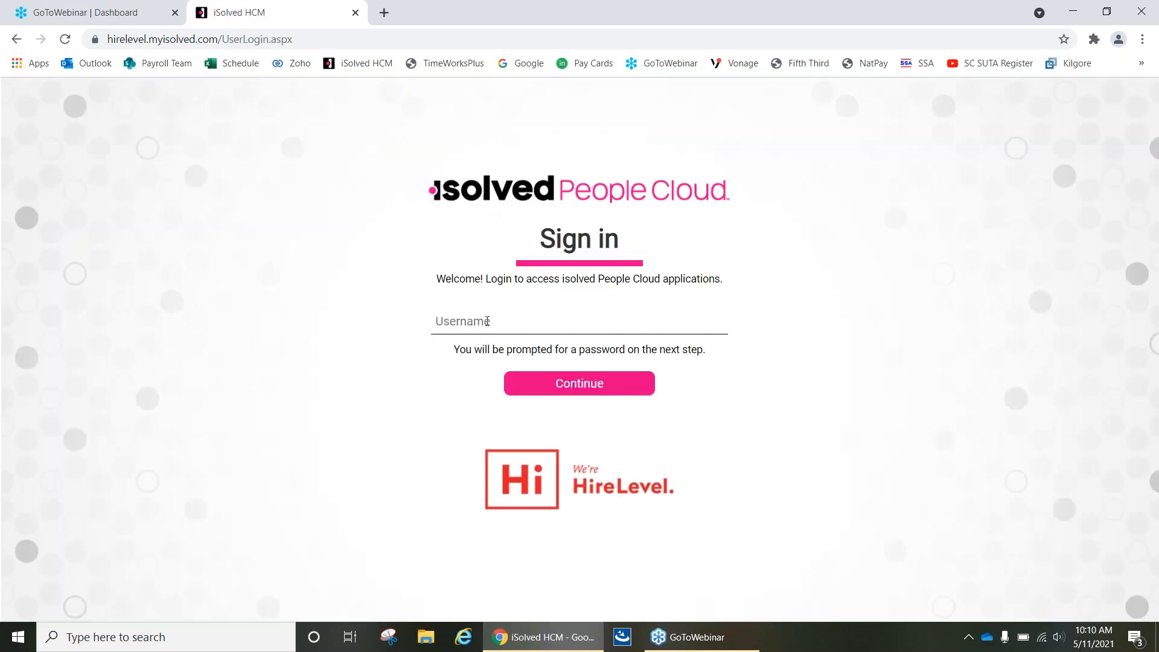
Sign in with the saved demo administrator username and its saved account password.
{"action": "left_click", "coordinate": [462, 321]}
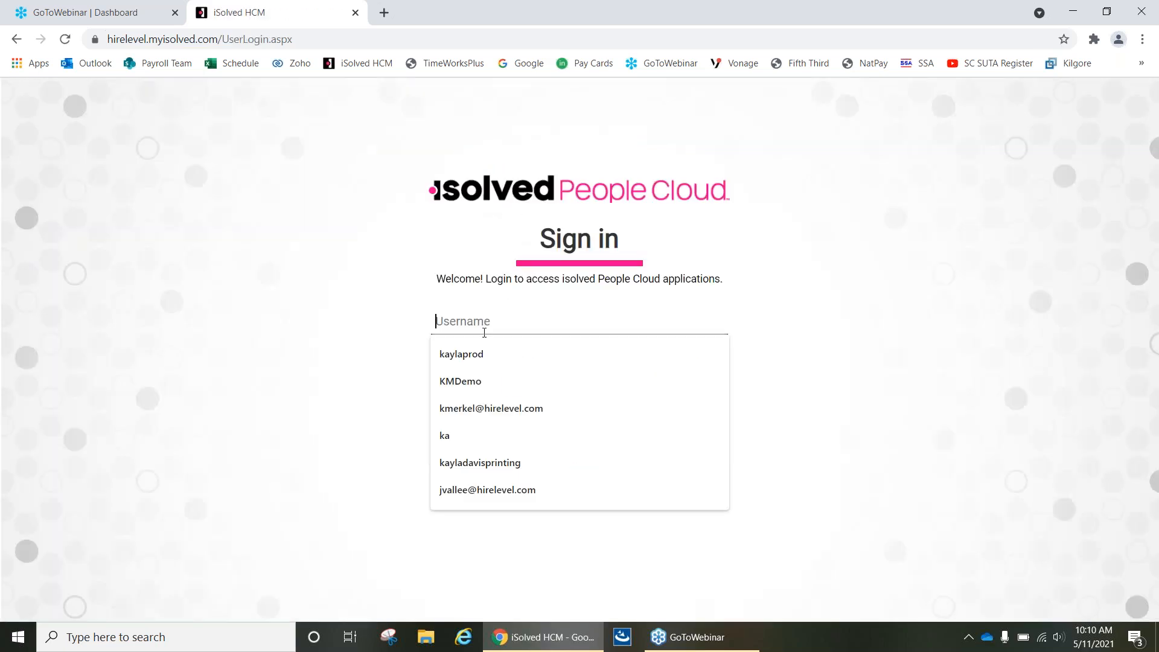
{"action": "left_click", "coordinate": [462, 381]}
{"action": "left_click", "coordinate": [529, 386]}
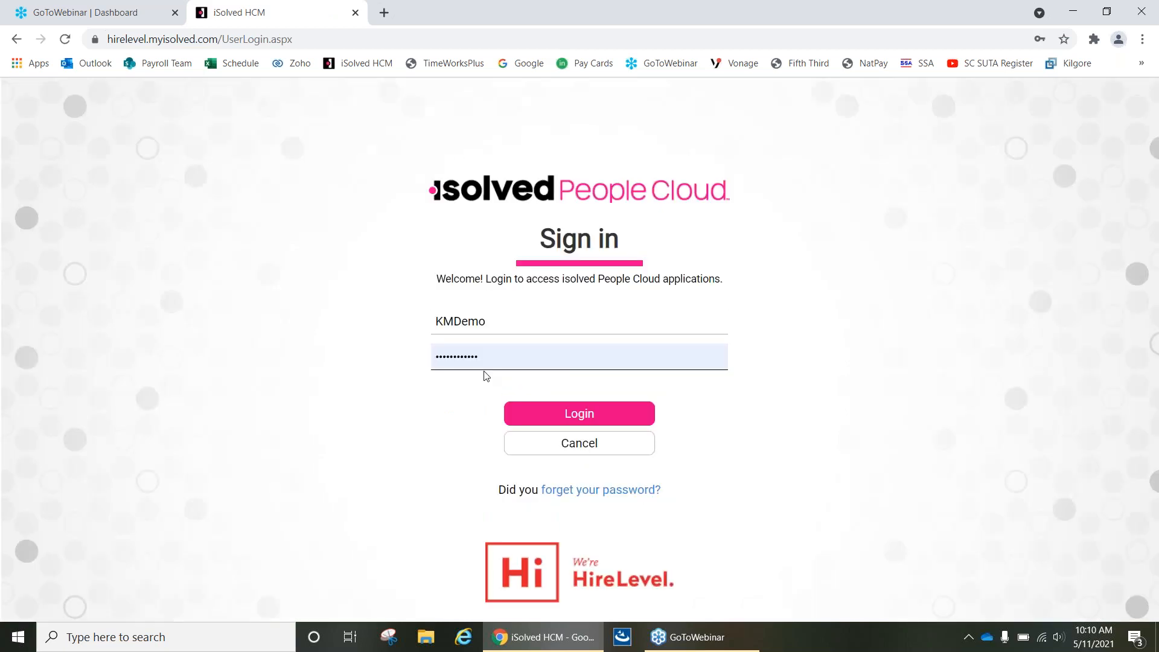
{"action": "left_click", "coordinate": [520, 412]}
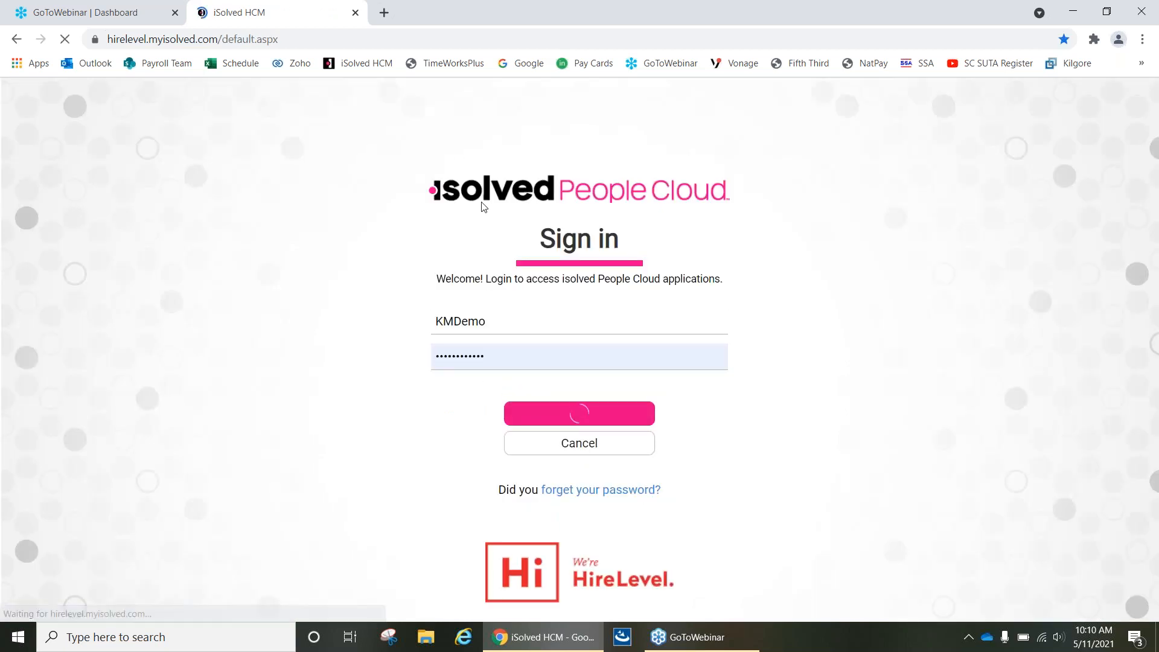
Search the demo site's clients by name, using the demo client's first name.
{"action": "left_click", "coordinate": [504, 132]}
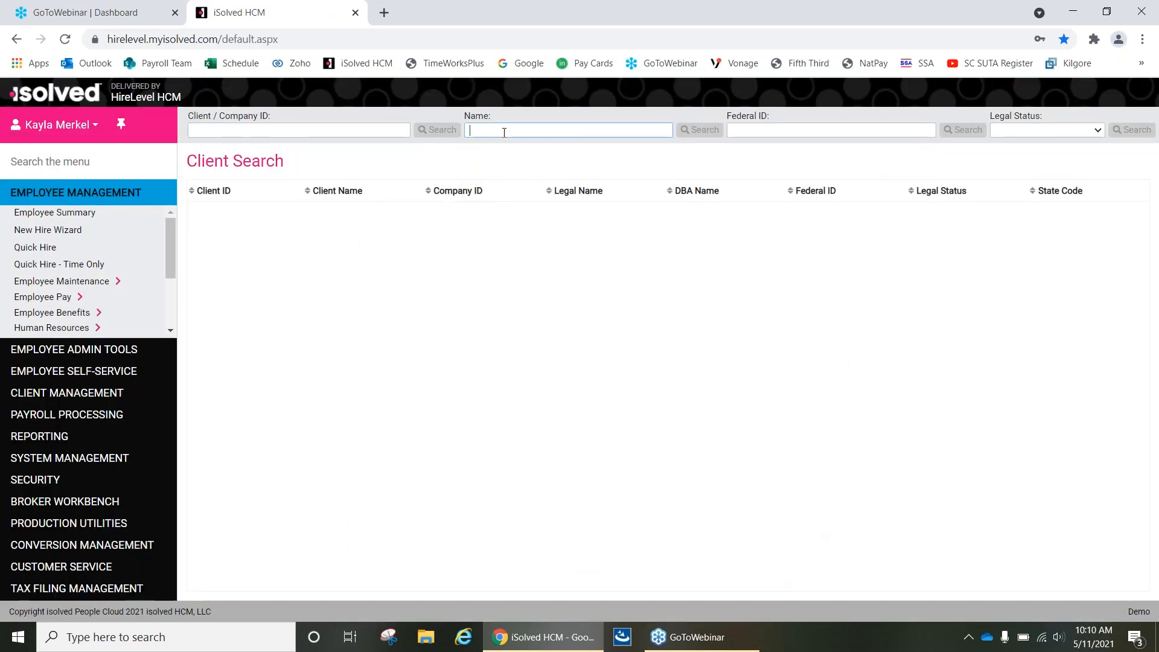
{"action": "type", "text": "kayla"}
{"action": "key", "text": "Return"}
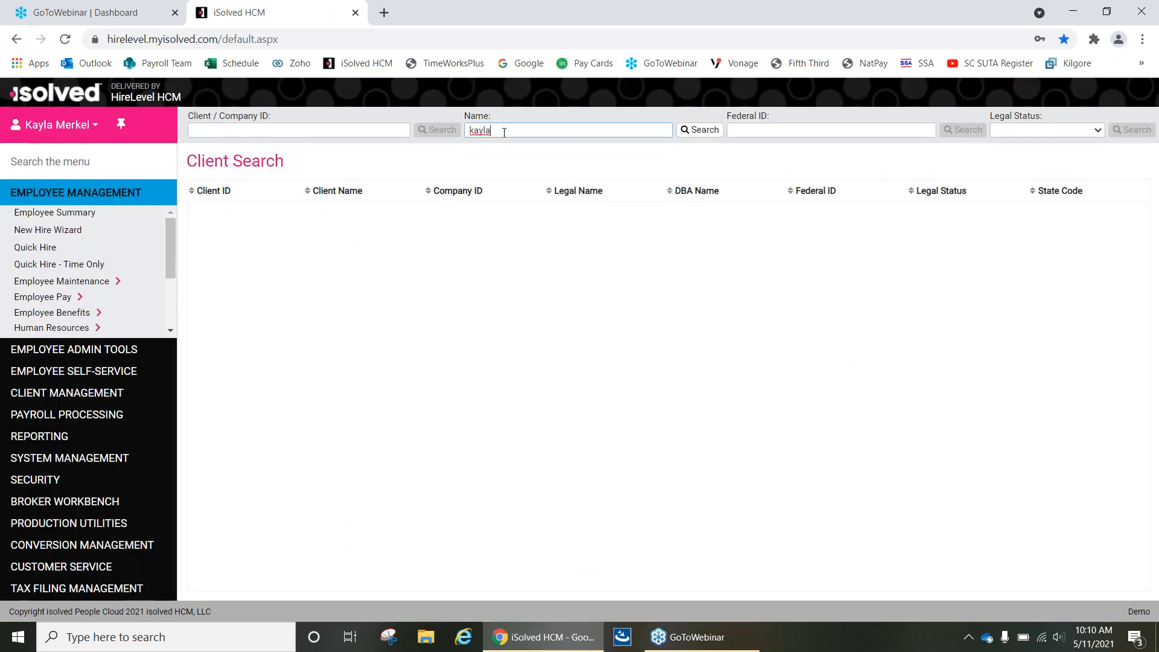
Open the master test client from the search results and bring up its Employee Self-Service Time Card employee list.
{"action": "left_click", "coordinate": [482, 213]}
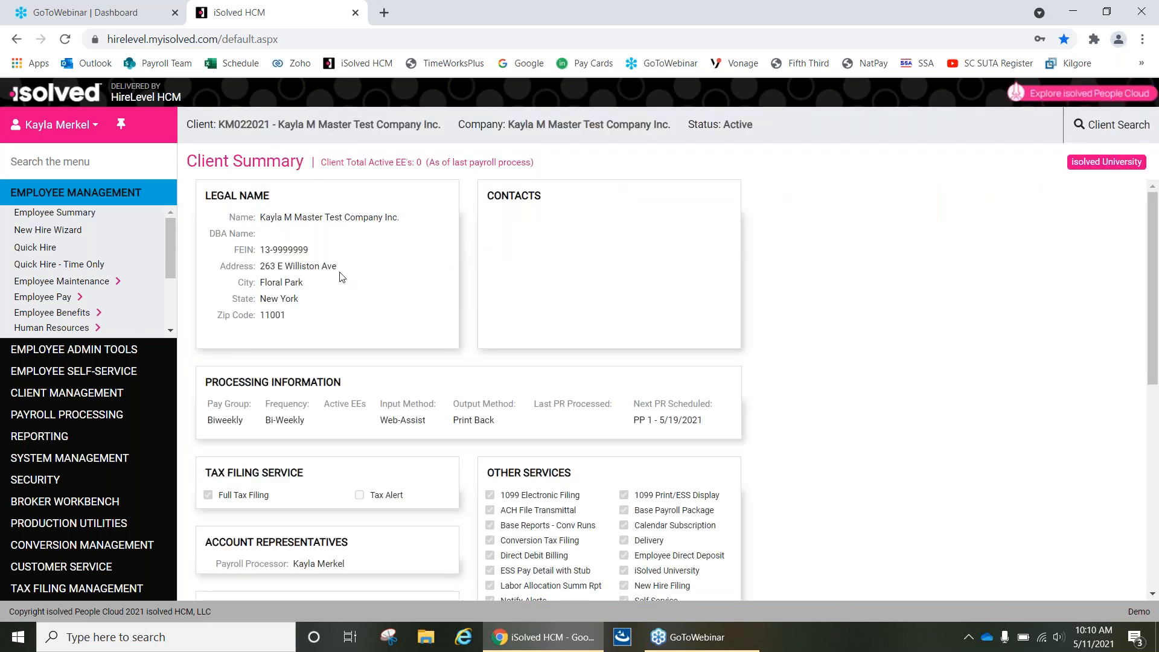
{"action": "left_click", "coordinate": [90, 375]}
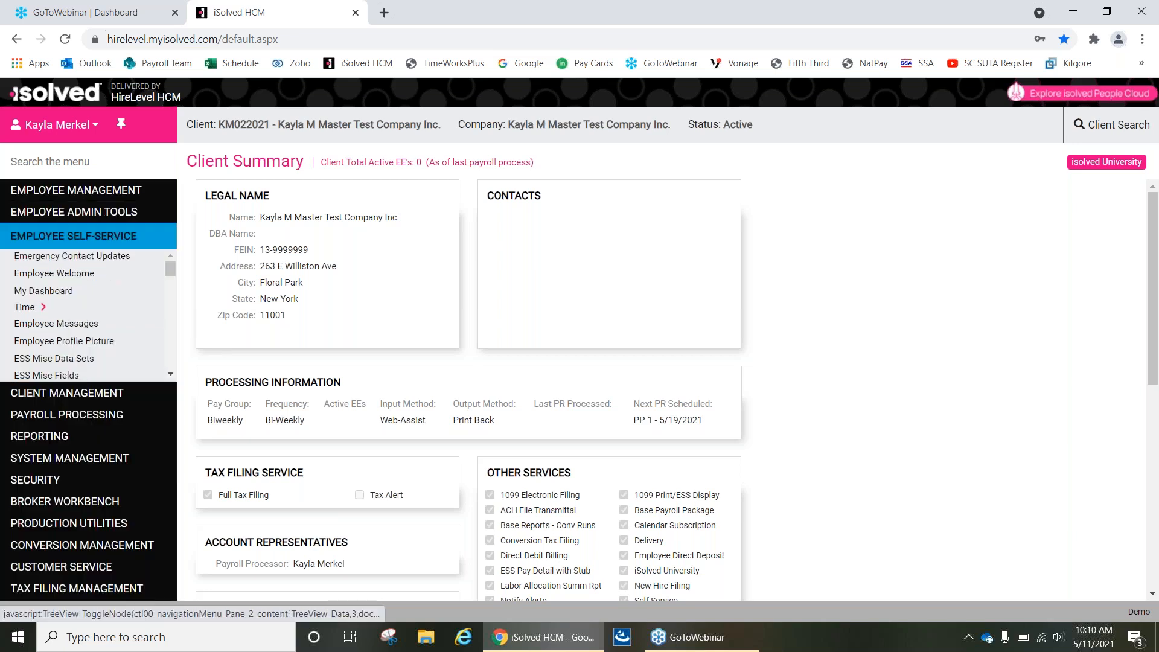
{"action": "left_click", "coordinate": [33, 309]}
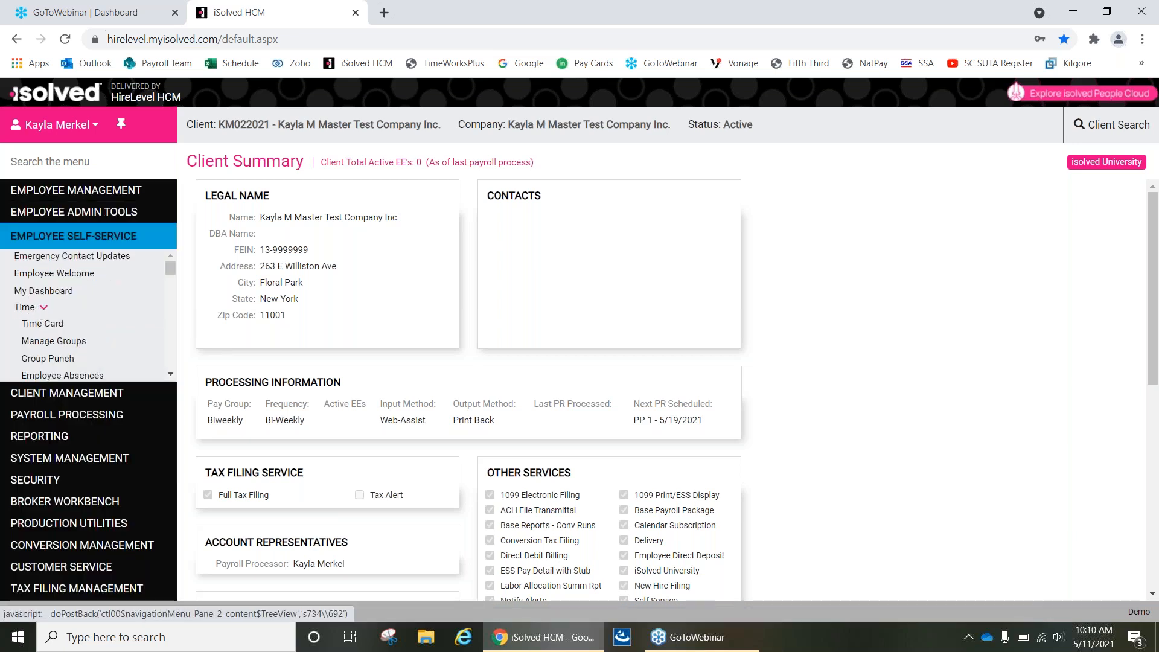
{"action": "left_click", "coordinate": [54, 329]}
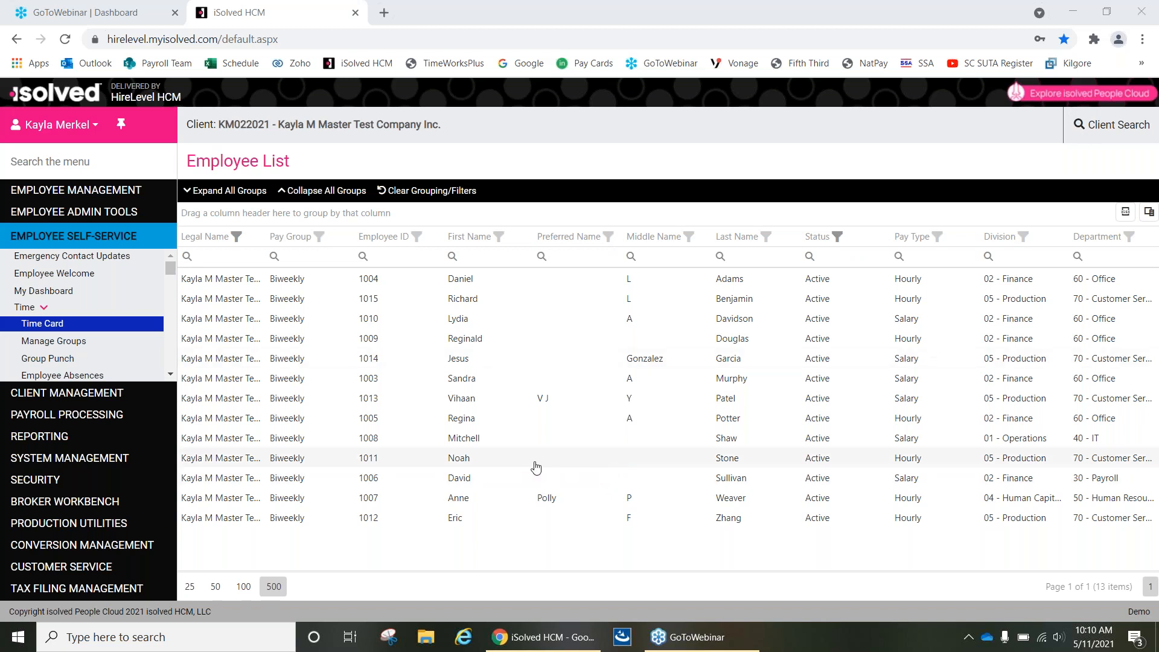
Open the tenth listed employee's time card, returning to it through the employee list after viewing the following employee's card.
{"action": "left_click", "coordinate": [490, 469]}
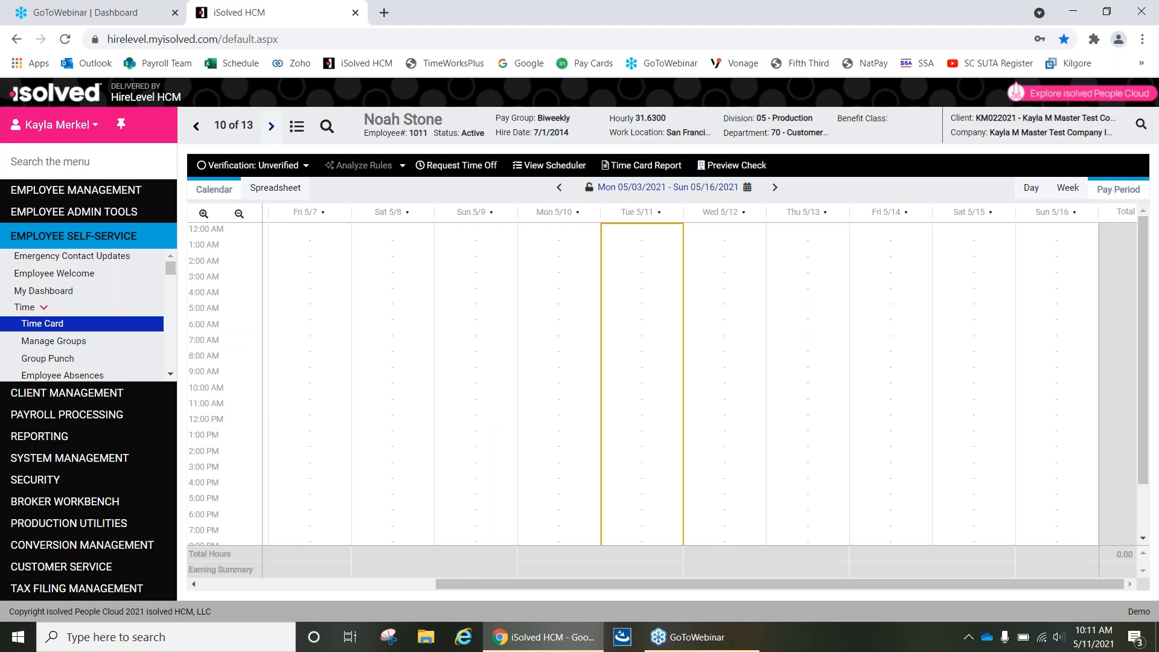
{"action": "left_click", "coordinate": [270, 127]}
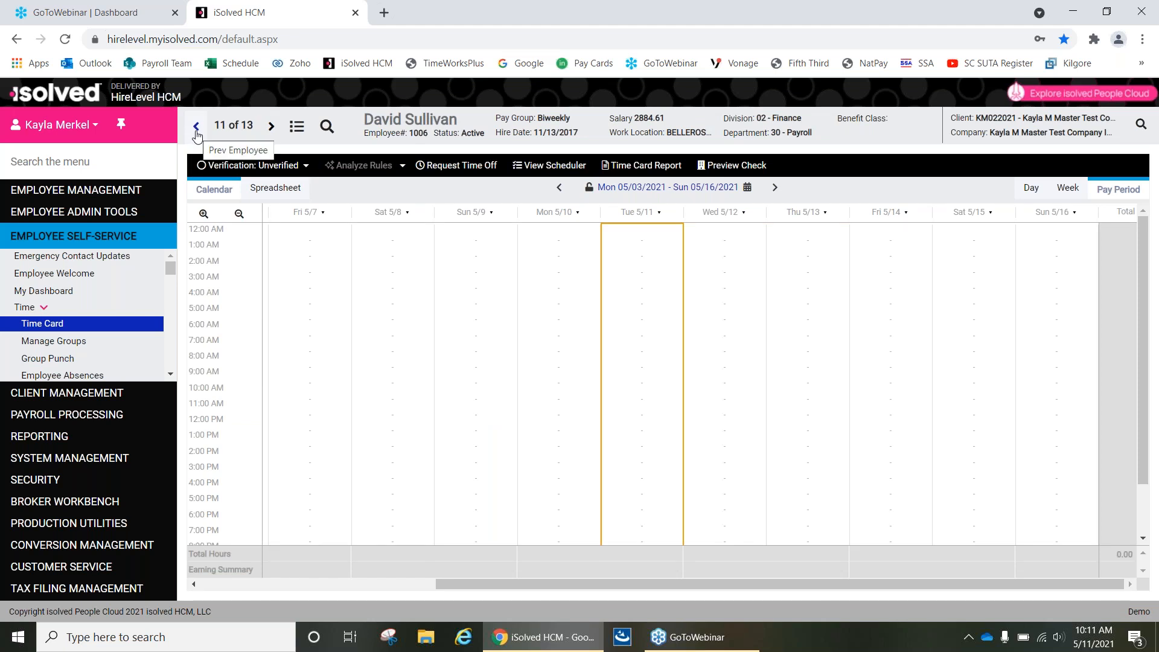
{"action": "left_click", "coordinate": [296, 125]}
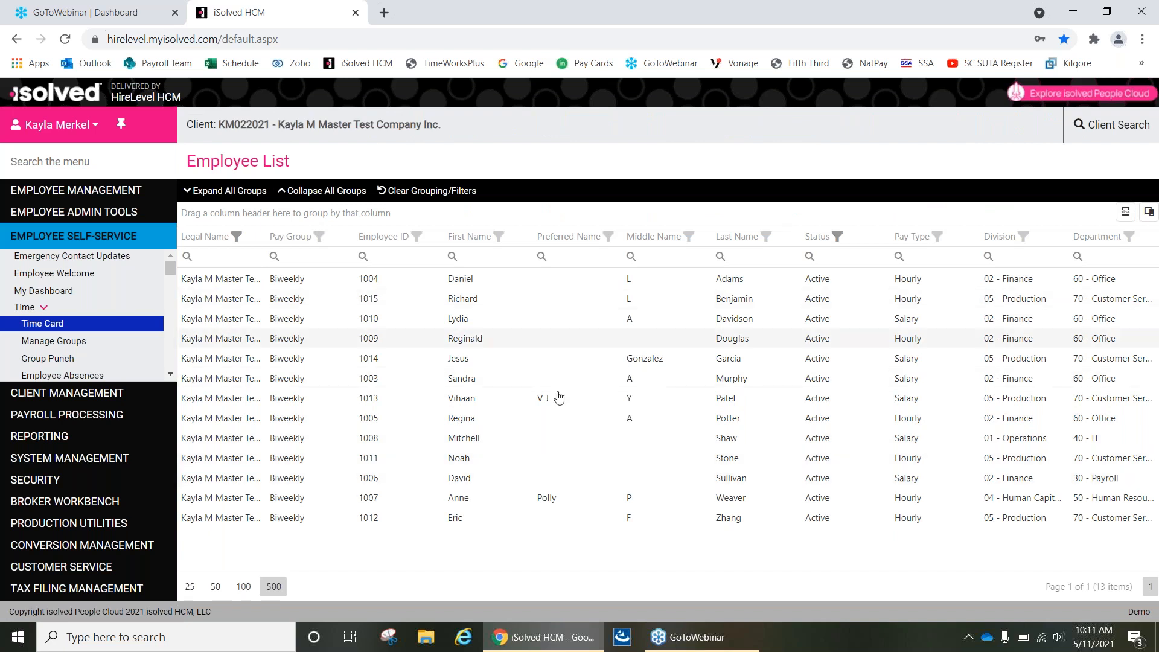
{"action": "left_click", "coordinate": [600, 466]}
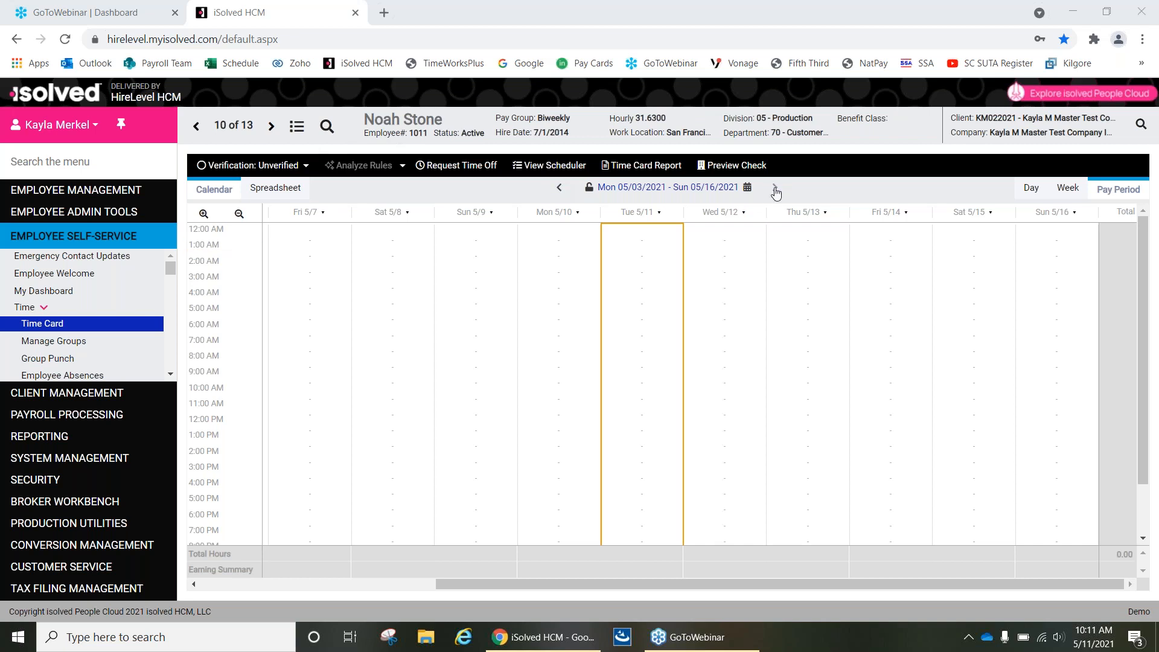
View the time card by week, day and pay period, and check the next pay period before returning to 05/03/2021 - 05/16/2021.
{"action": "left_click", "coordinate": [1062, 189]}
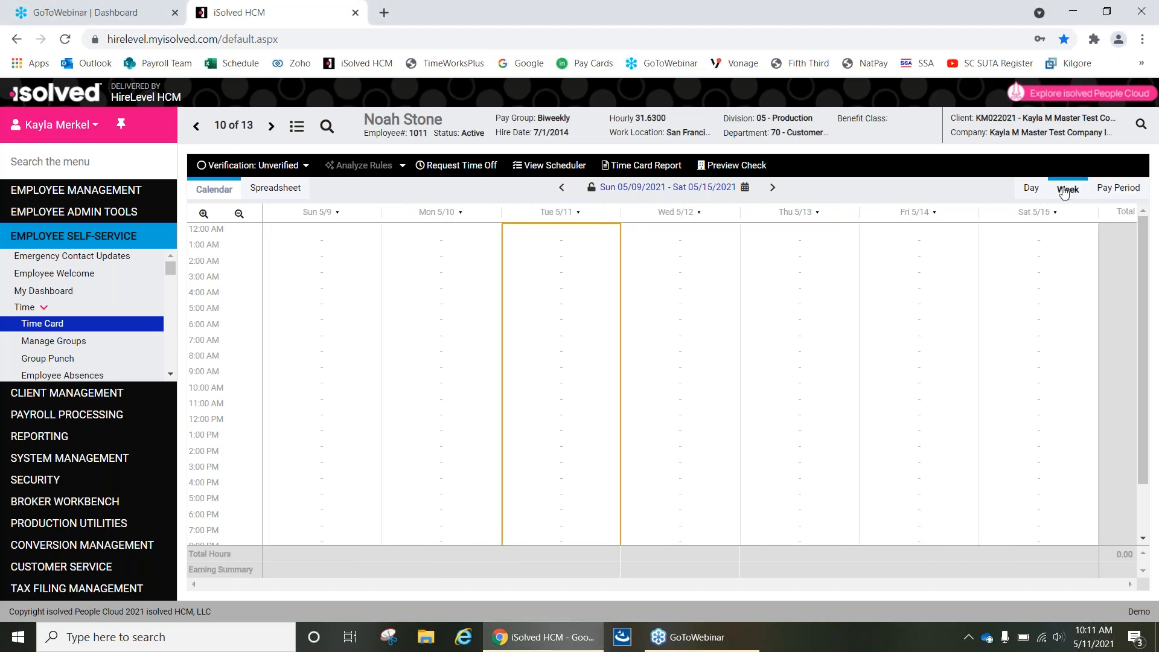
{"action": "left_click", "coordinate": [1032, 190]}
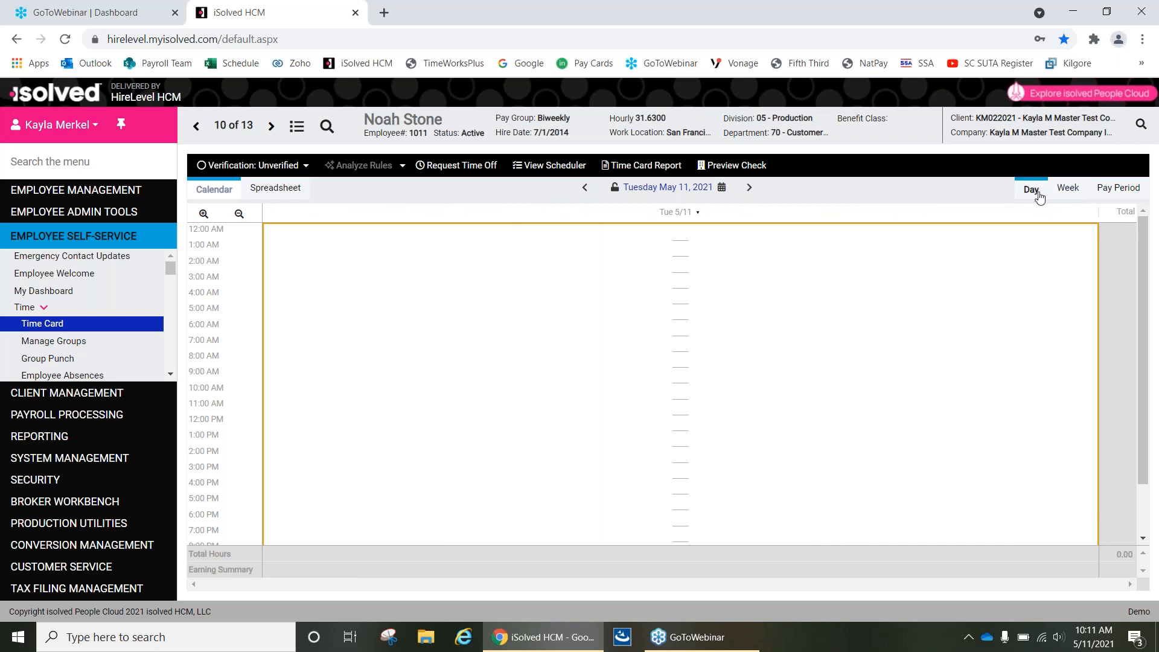
{"action": "left_click", "coordinate": [1125, 193]}
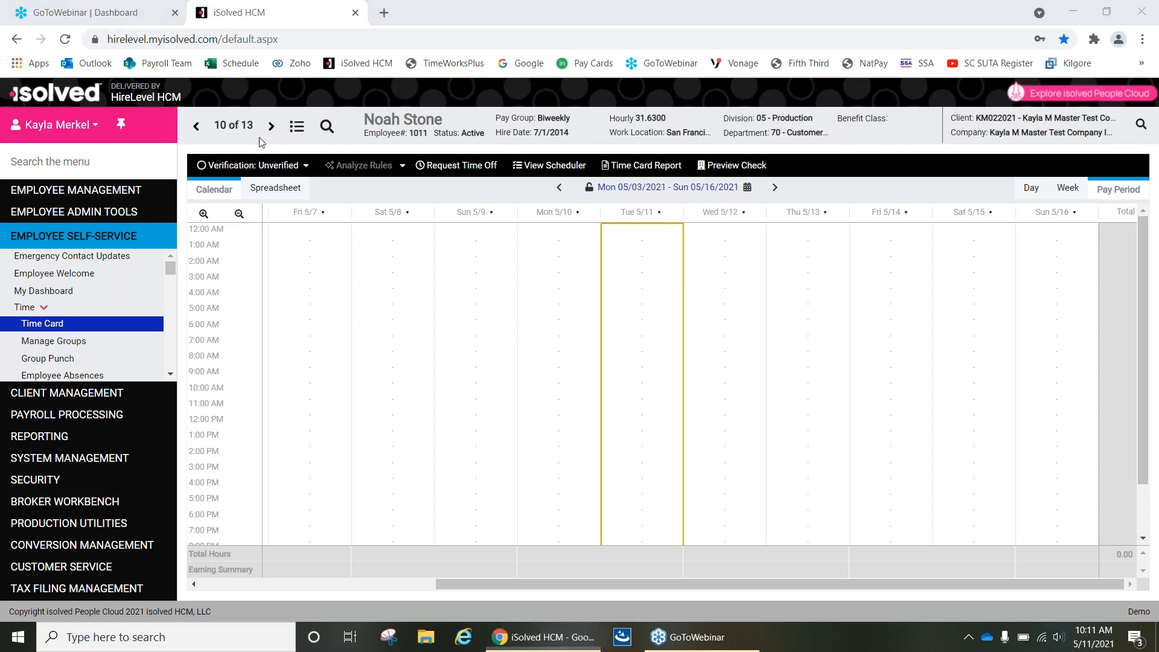
{"action": "left_click", "coordinate": [775, 189]}
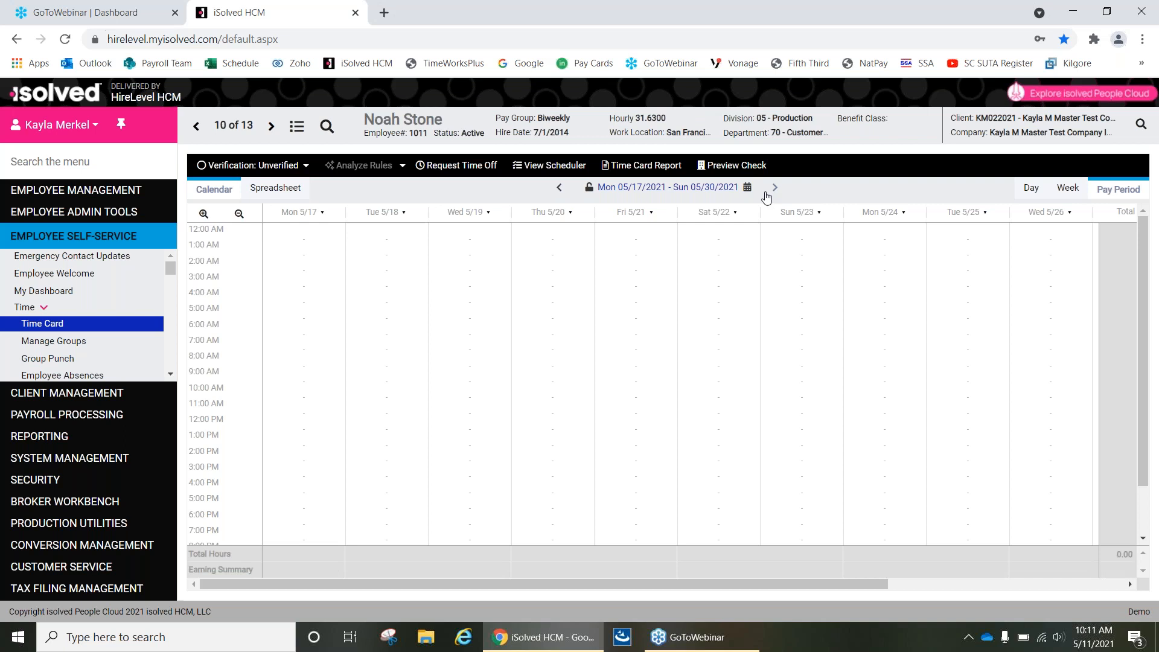
{"action": "left_click", "coordinate": [559, 188]}
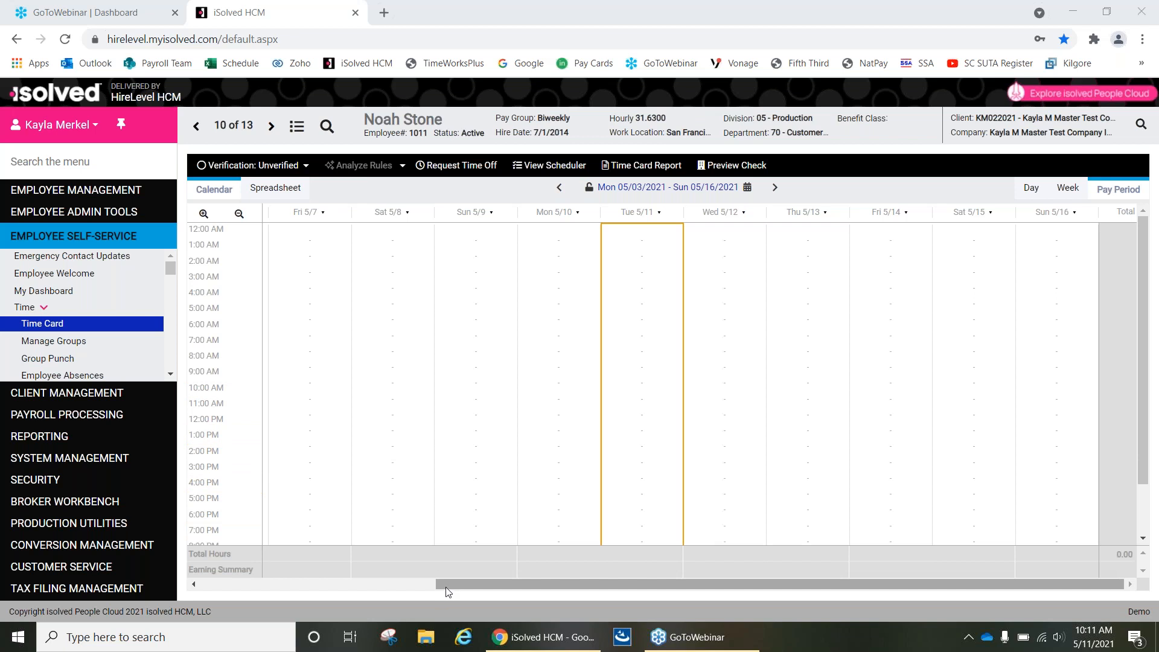
Start a new Hour record at 8:00 AM on Monday 5/3 in the time card calendar.
{"action": "left_click_drag", "start_coordinate": [443, 581], "coordinate": [205, 572]}
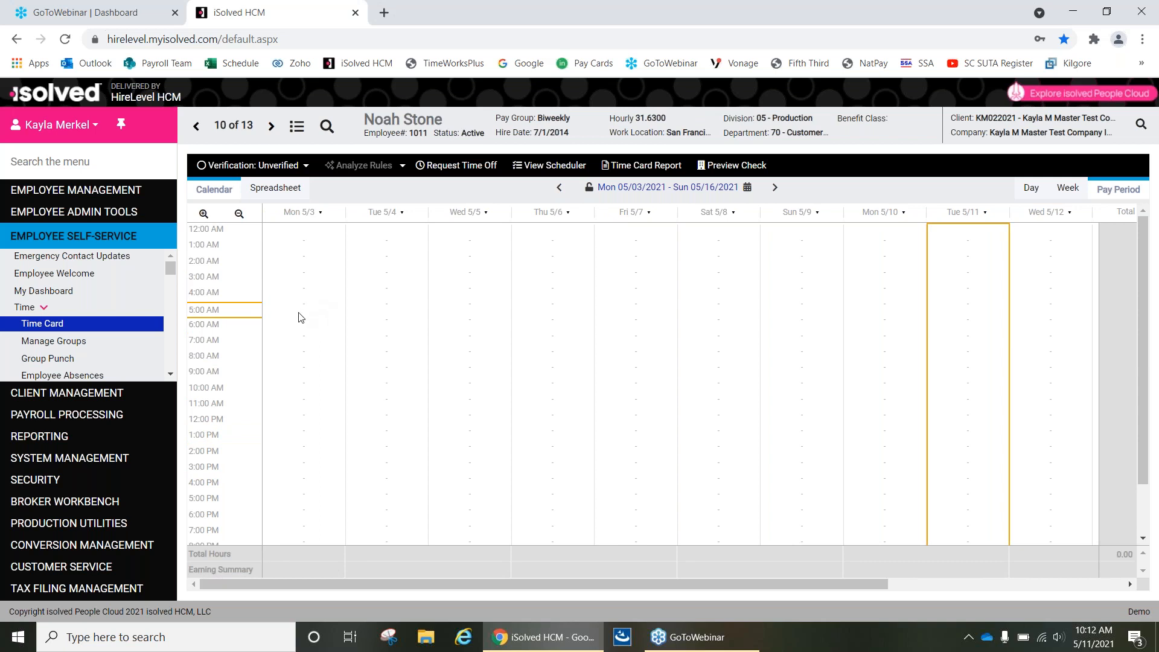
{"action": "scroll", "coordinate": [305, 314], "scroll_direction": "down", "scroll_amount": 2}
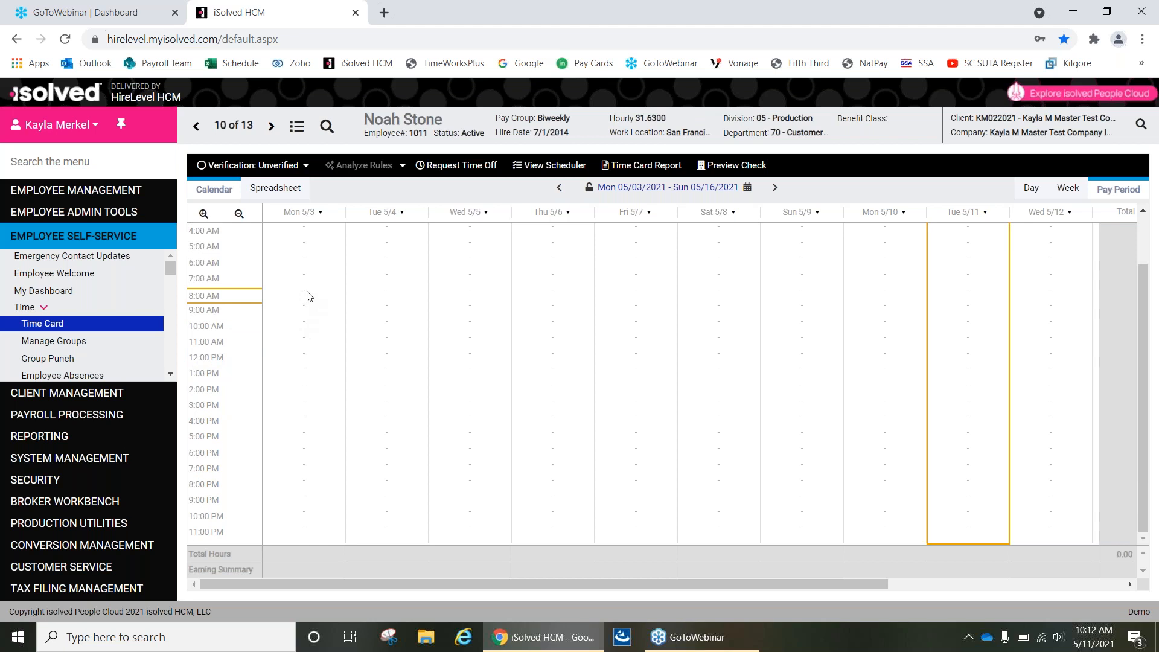
{"action": "left_click", "coordinate": [305, 301]}
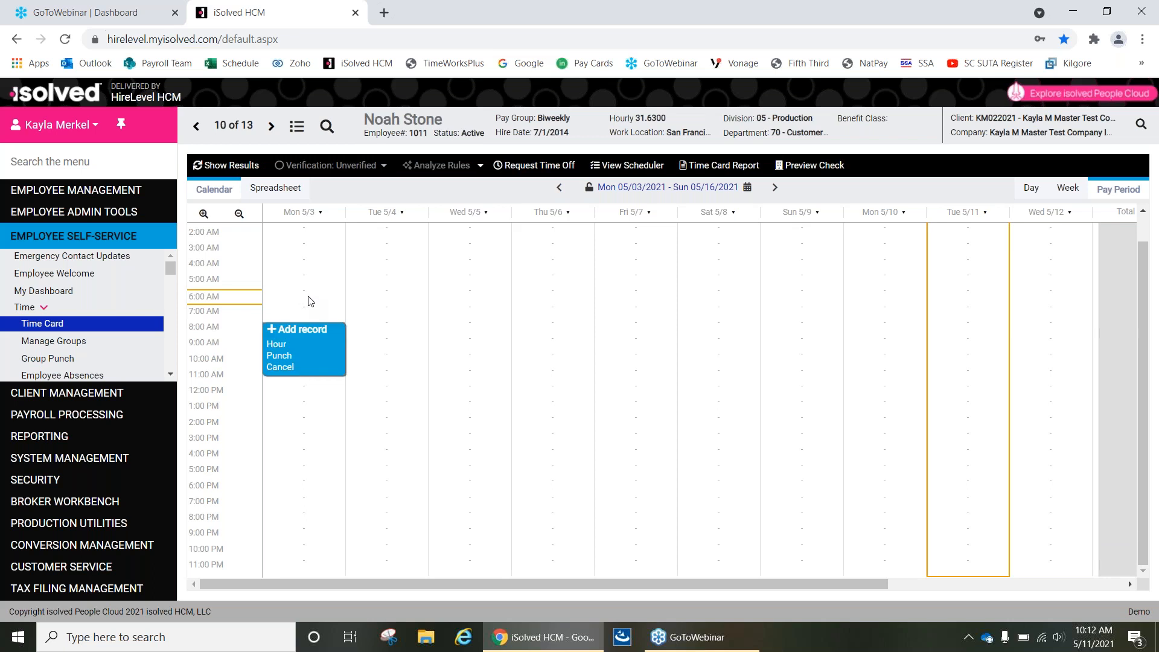
{"action": "left_click", "coordinate": [280, 366]}
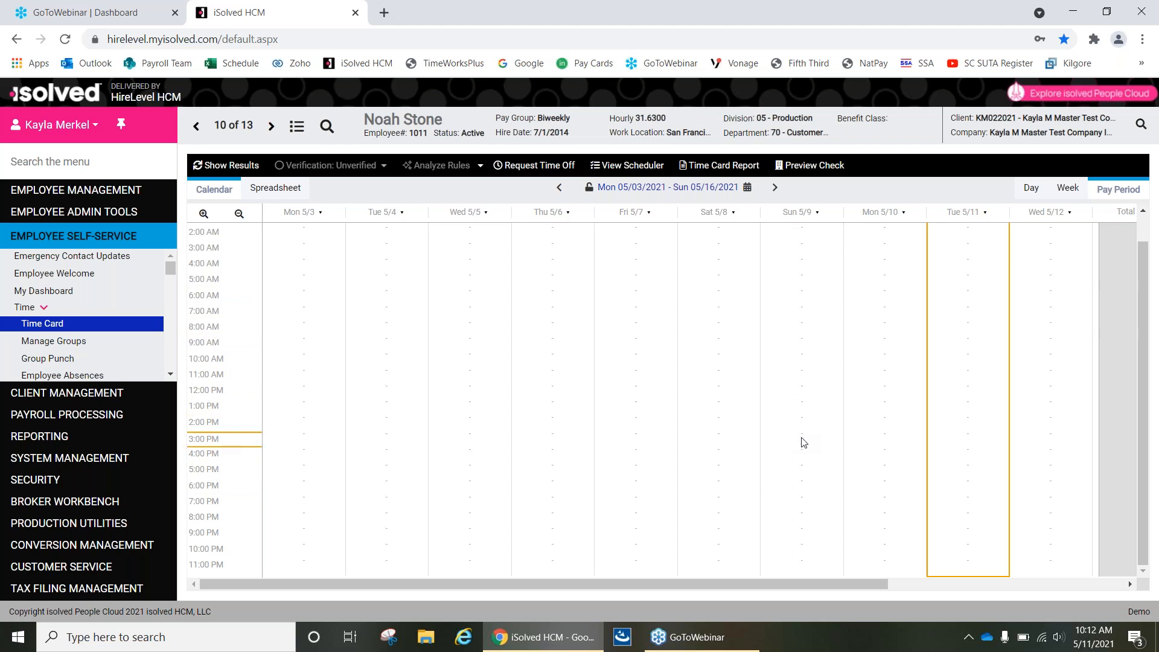
{"action": "left_click", "coordinate": [304, 332]}
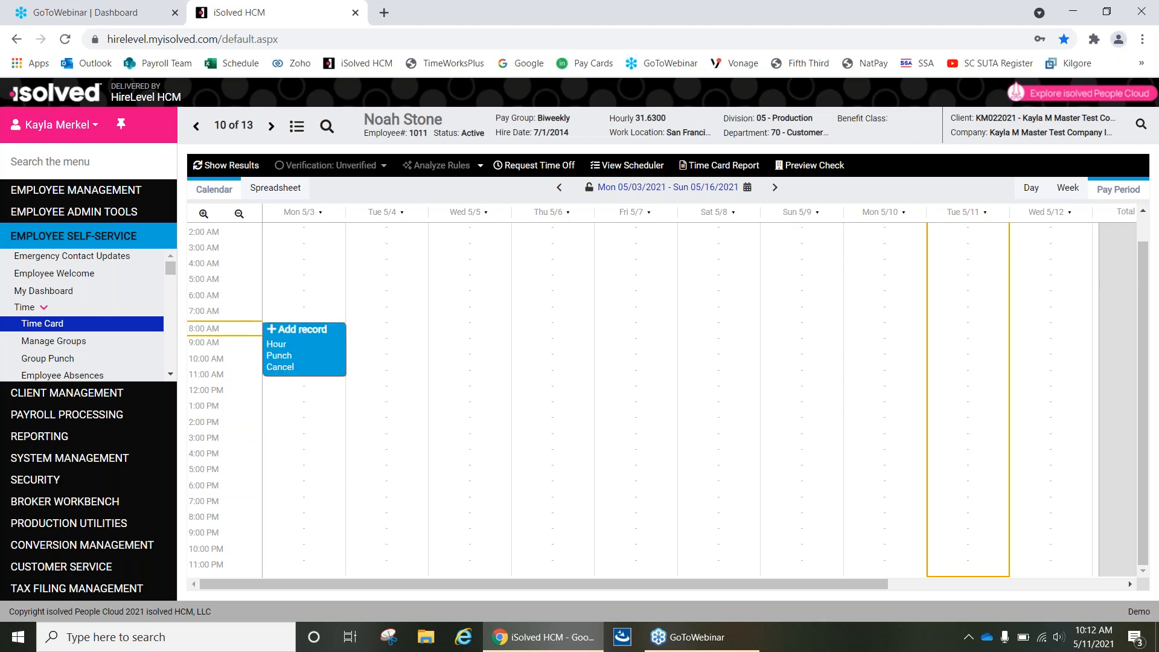
{"action": "left_click", "coordinate": [282, 345]}
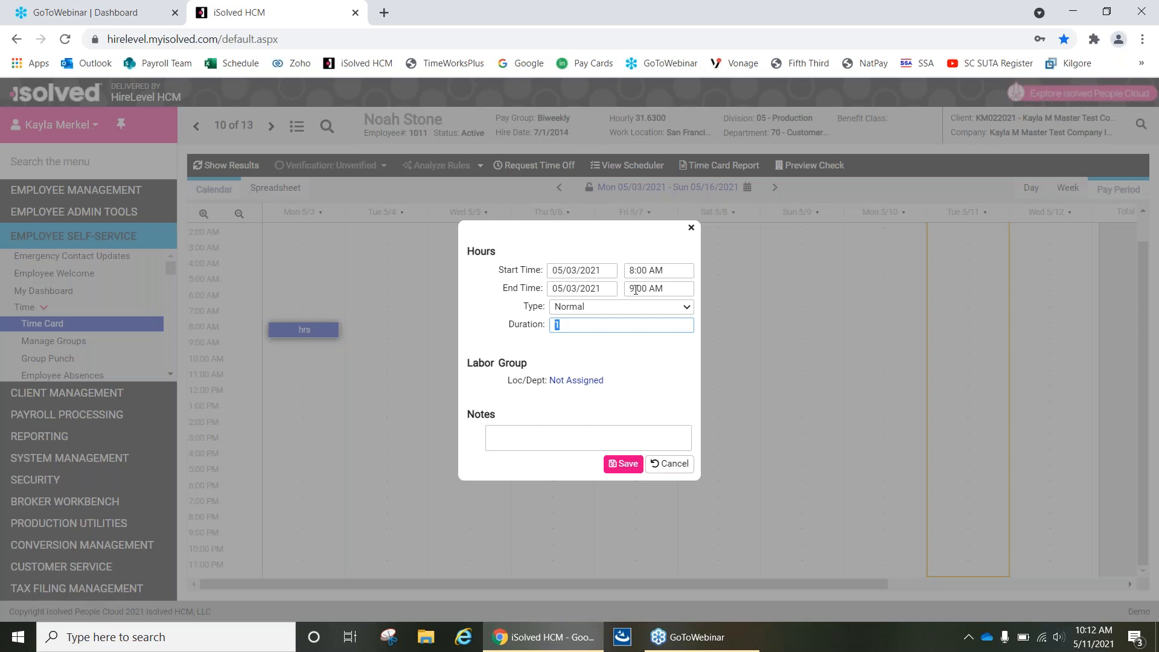
Set the hours record's end time to 5:00 PM, keep the type Normal, and save it.
{"action": "left_click", "coordinate": [635, 290]}
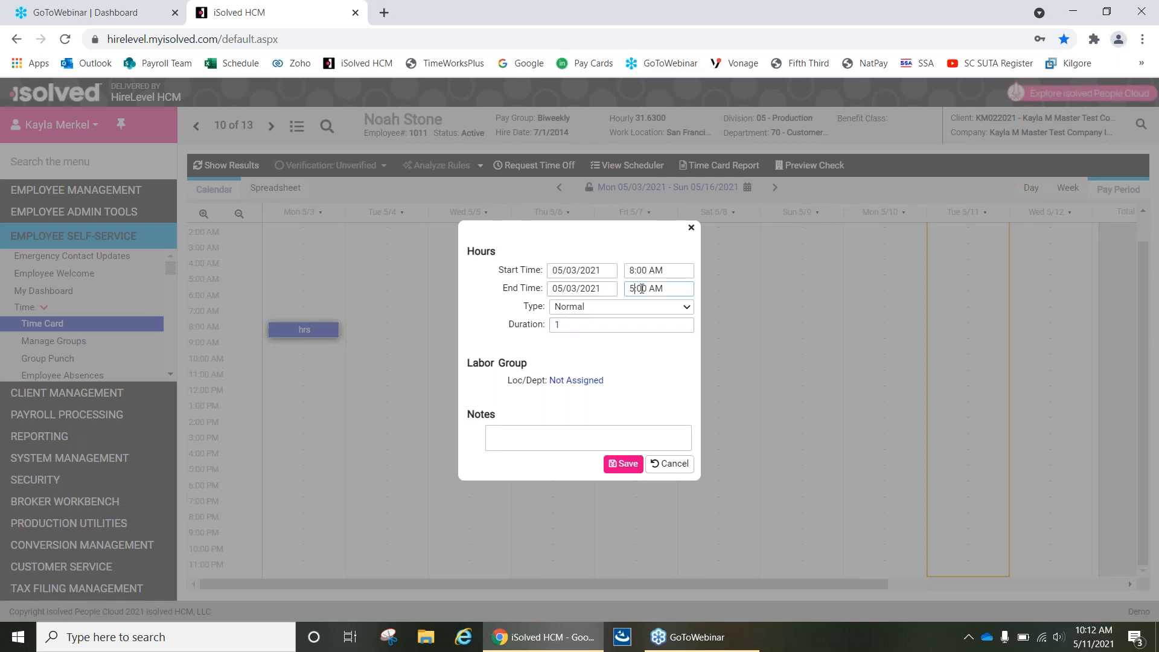
{"action": "key", "text": "BackSpace"}
{"action": "key", "text": "Delete"}
{"action": "type", "text": "P"}
{"action": "left_click", "coordinate": [647, 309]}
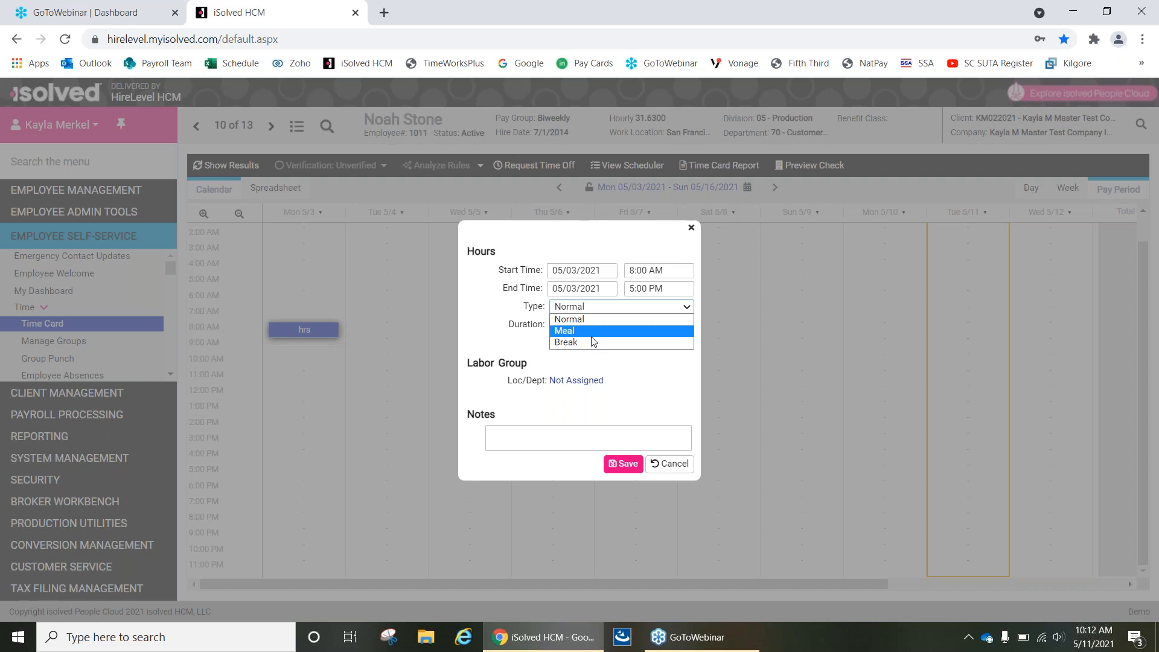
{"action": "left_click", "coordinate": [653, 309]}
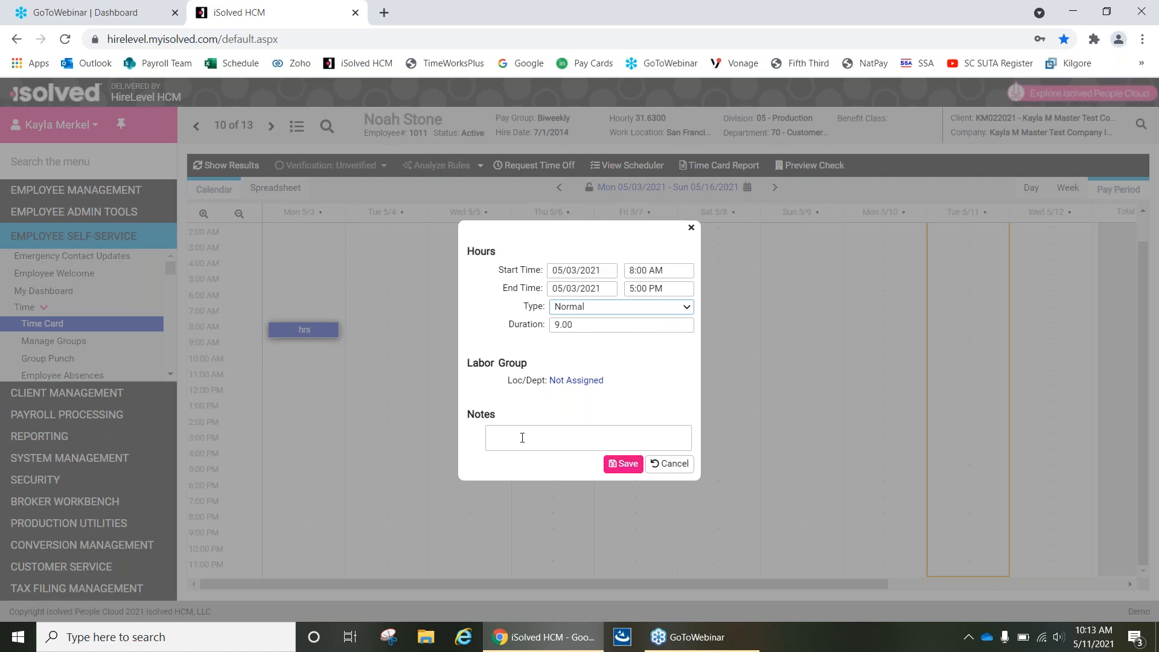
{"action": "left_click", "coordinate": [615, 463]}
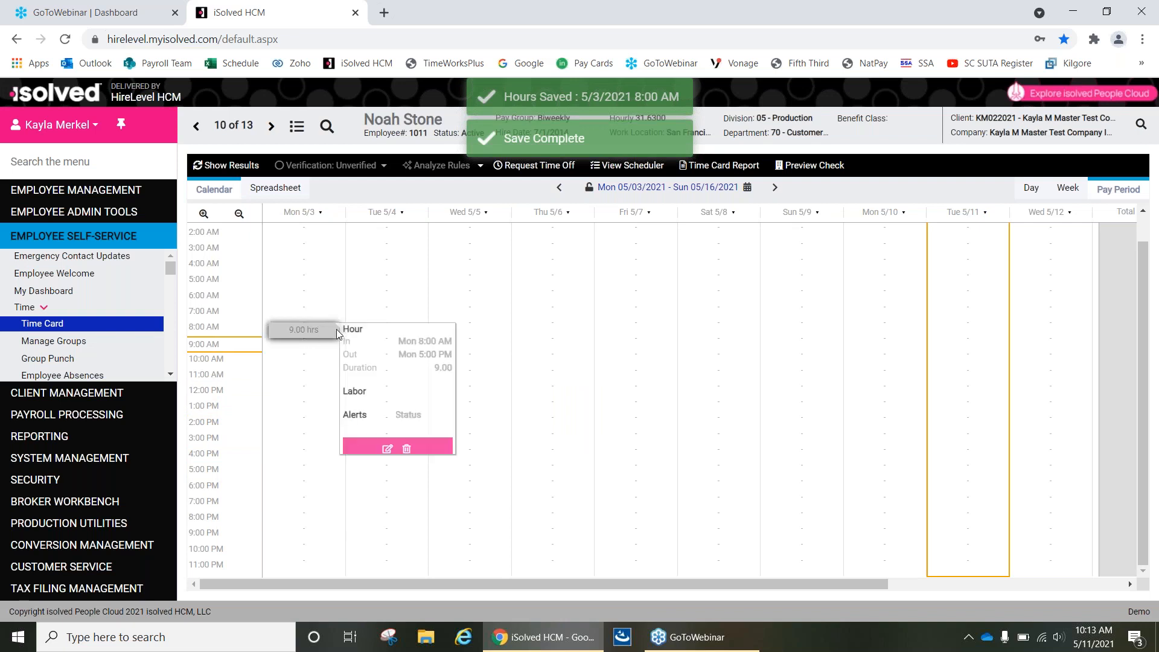
Show the updated time card results and inspect the details of the Monday 5/3 hours entry.
{"action": "left_click", "coordinate": [244, 167]}
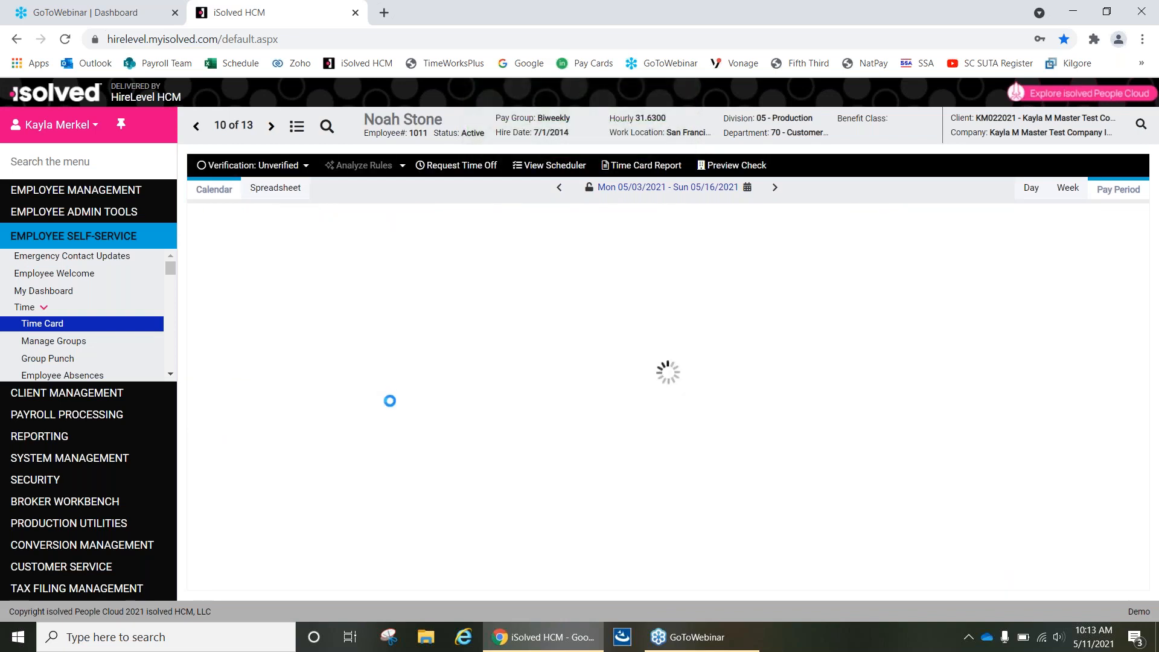
{"action": "left_click", "coordinate": [288, 585]}
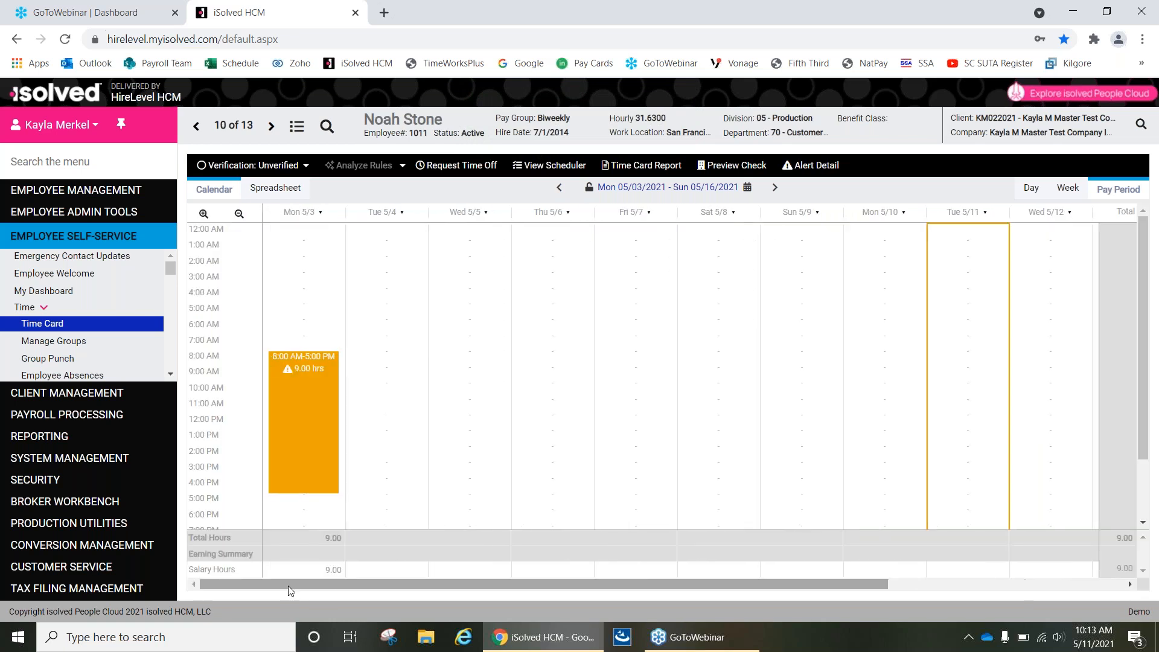
{"action": "scroll", "coordinate": [332, 363], "scroll_direction": "down", "scroll_amount": 2}
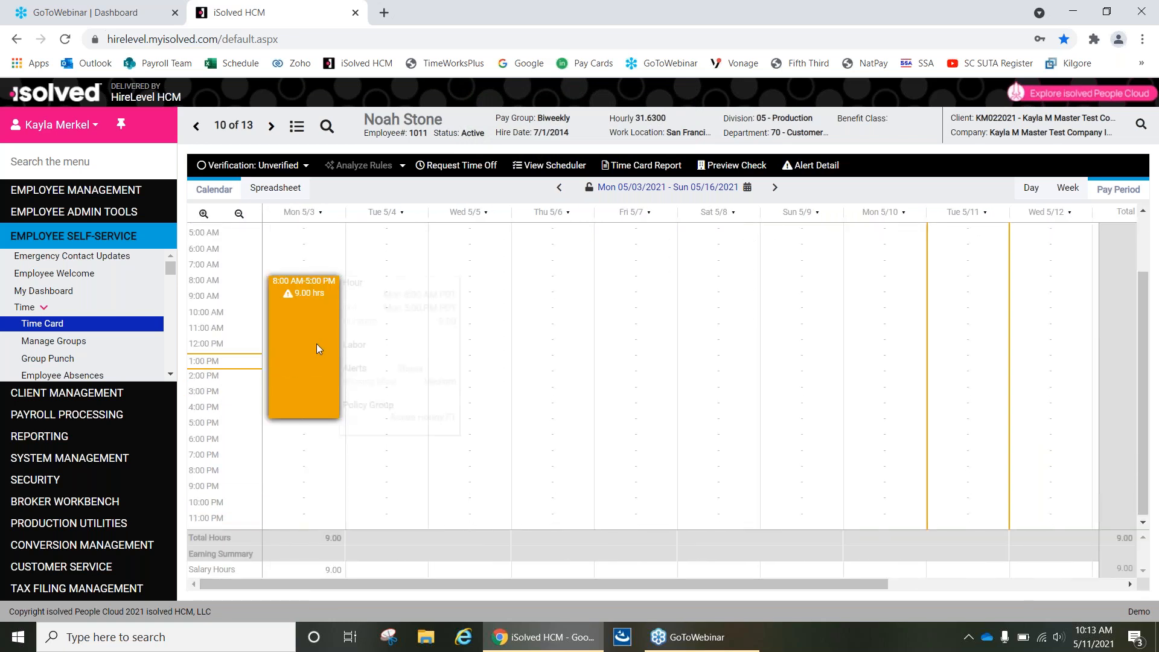
{"action": "mouse_move", "coordinate": [316, 344]}
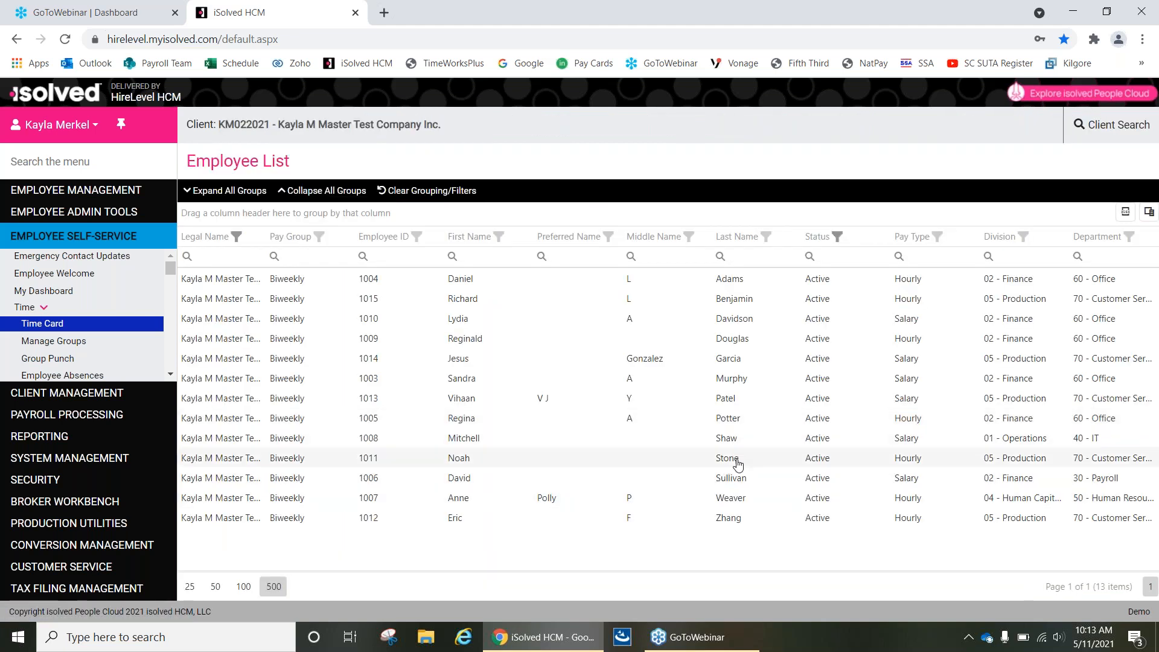
Open the eighth listed employee's time card and start a Punch record at 8:00 AM on Monday 5/10.
{"action": "left_click", "coordinate": [775, 422]}
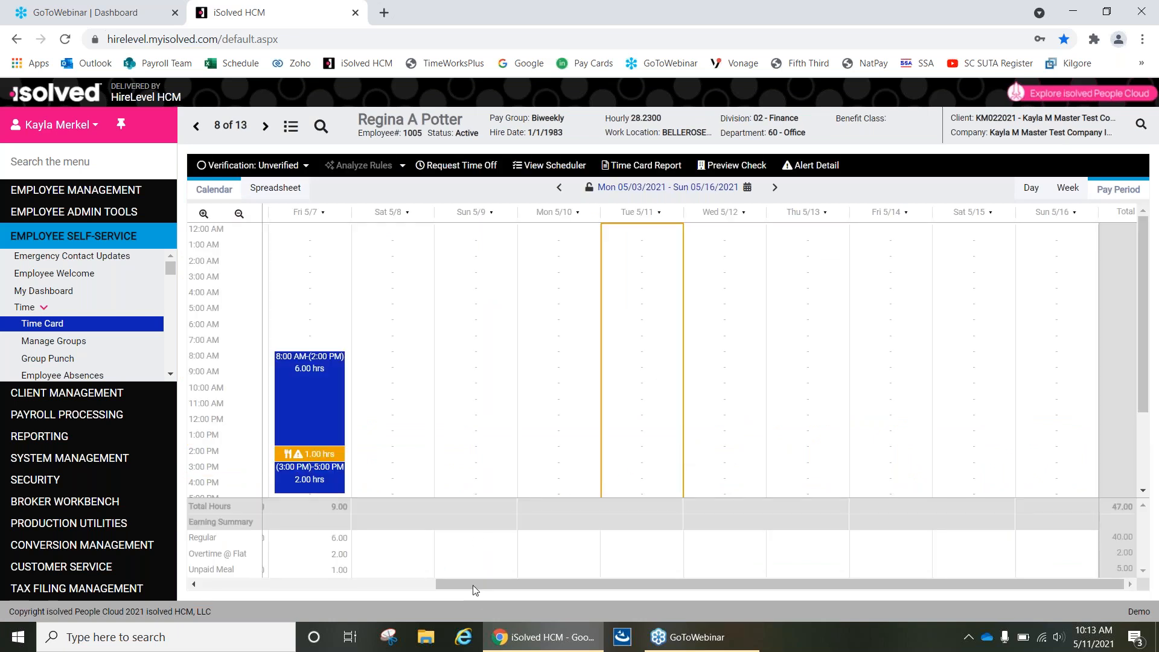
{"action": "scroll", "coordinate": [548, 324], "scroll_direction": "down", "scroll_amount": 2}
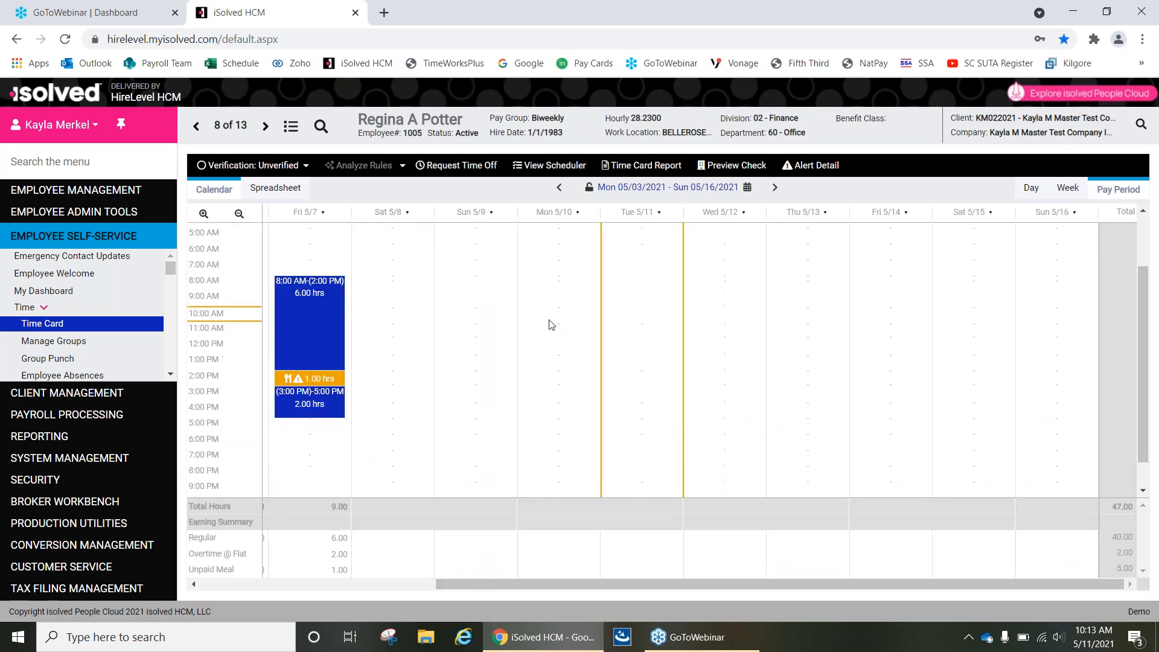
{"action": "left_click", "coordinate": [566, 293]}
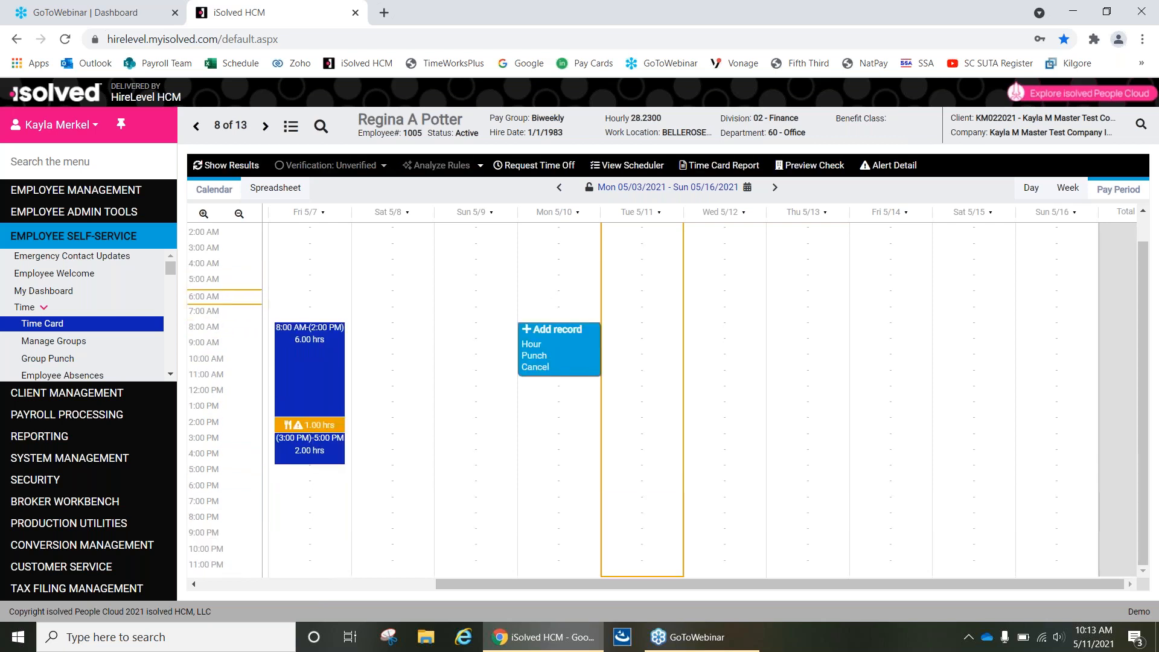
{"action": "left_click", "coordinate": [545, 361]}
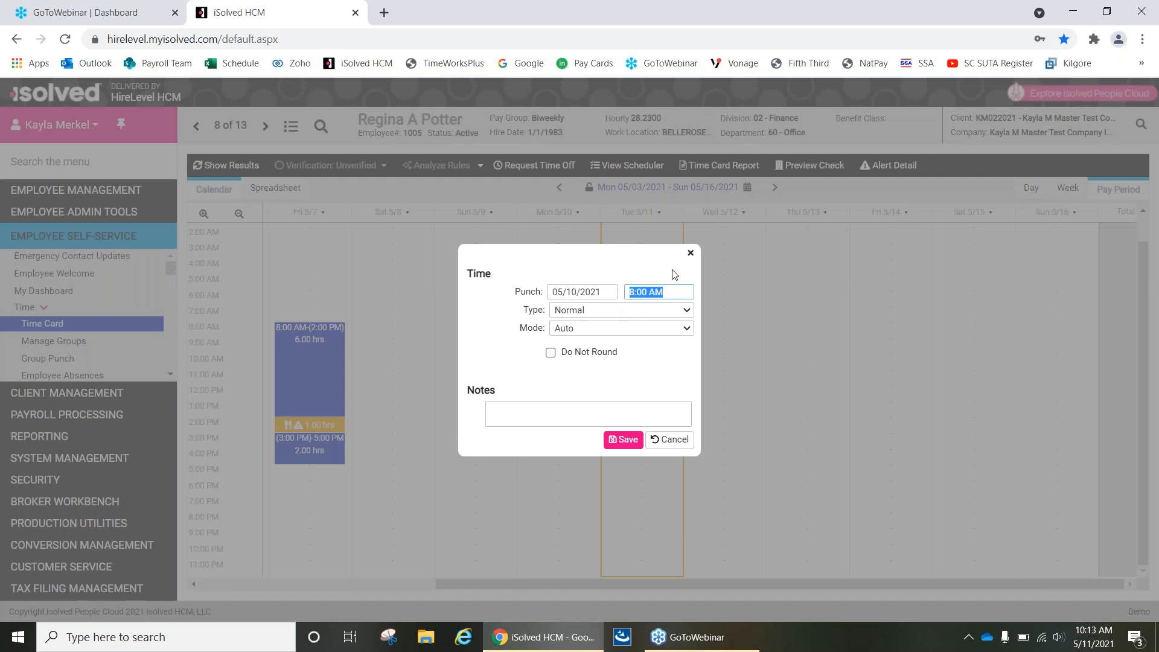
Keep the 8:00 AM punch on Monday 5/10 at type Normal and mode Auto, and save it.
{"action": "left_click", "coordinate": [592, 309]}
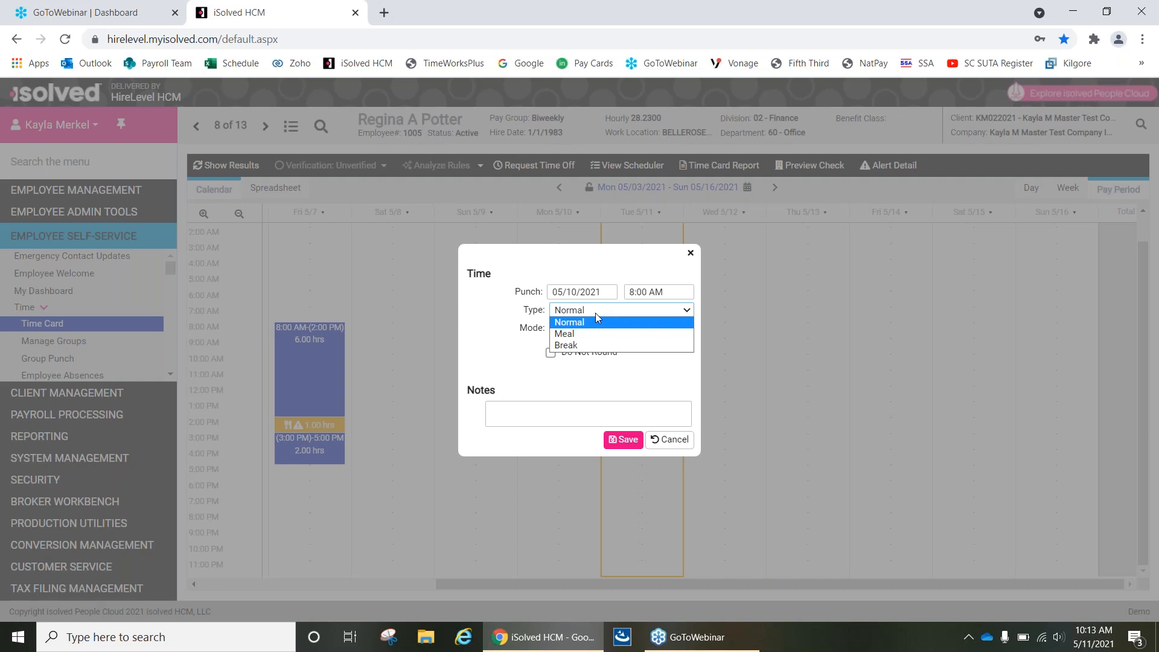
{"action": "left_click", "coordinate": [600, 307]}
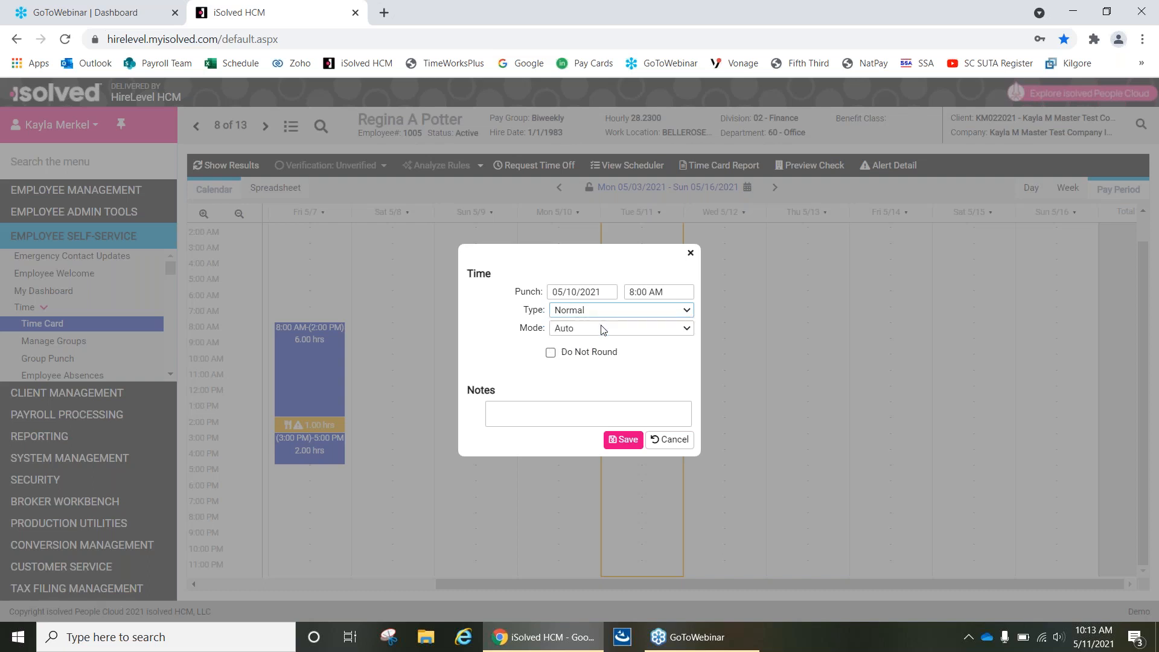
{"action": "left_click", "coordinate": [596, 329]}
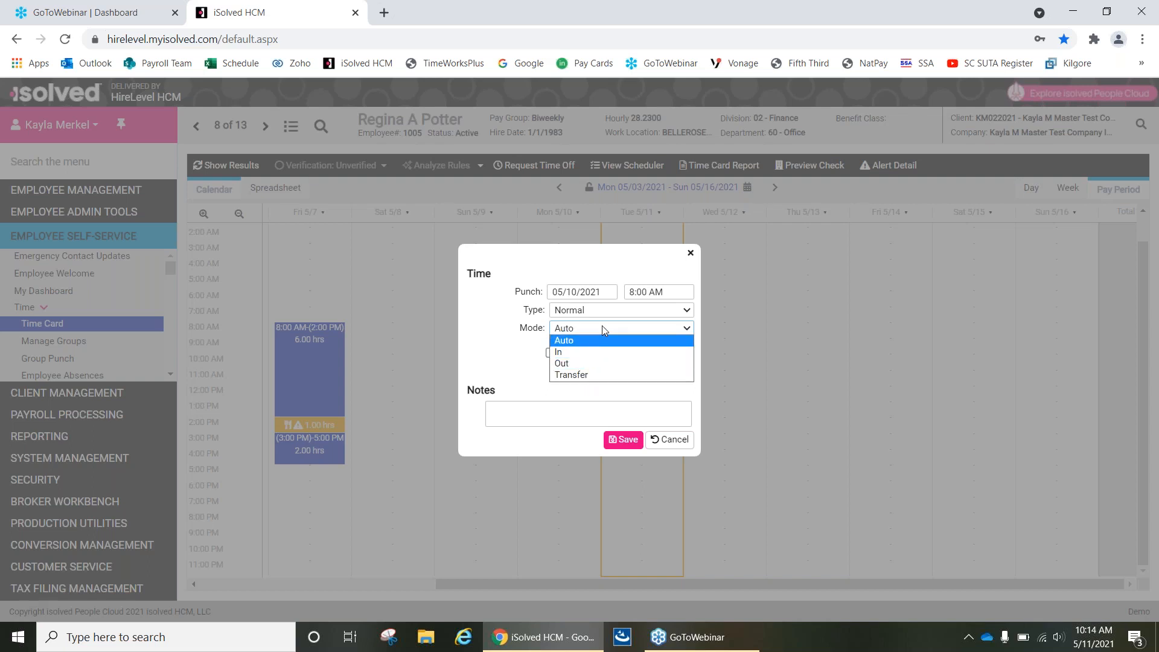
{"action": "left_click", "coordinate": [576, 341]}
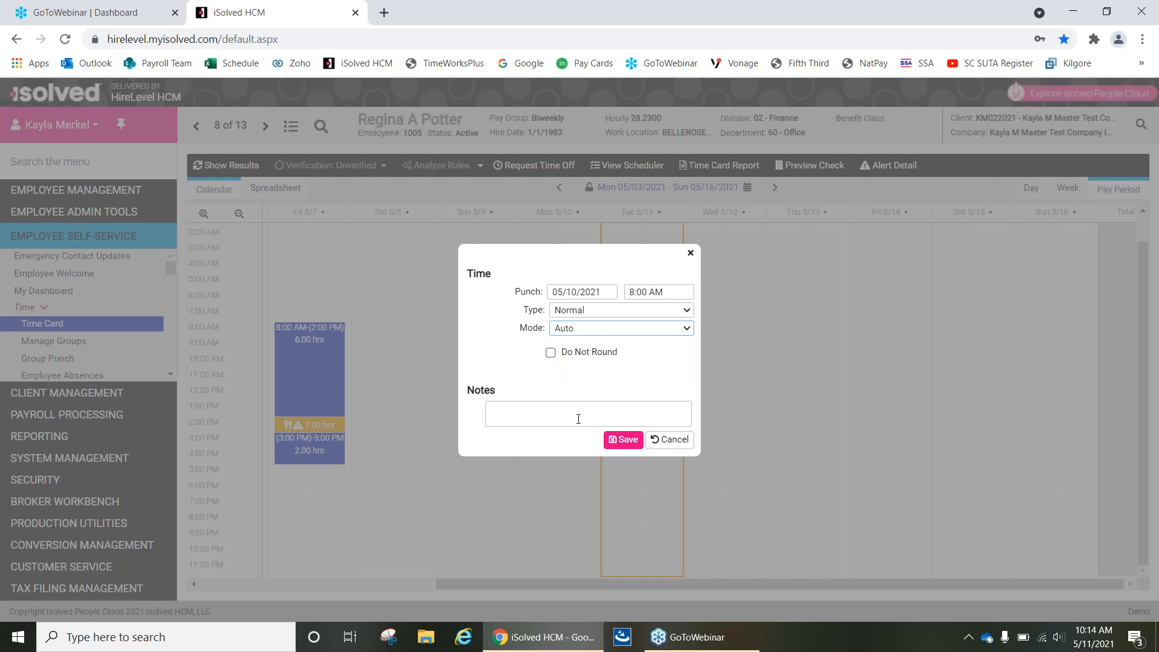
{"action": "left_click", "coordinate": [625, 443]}
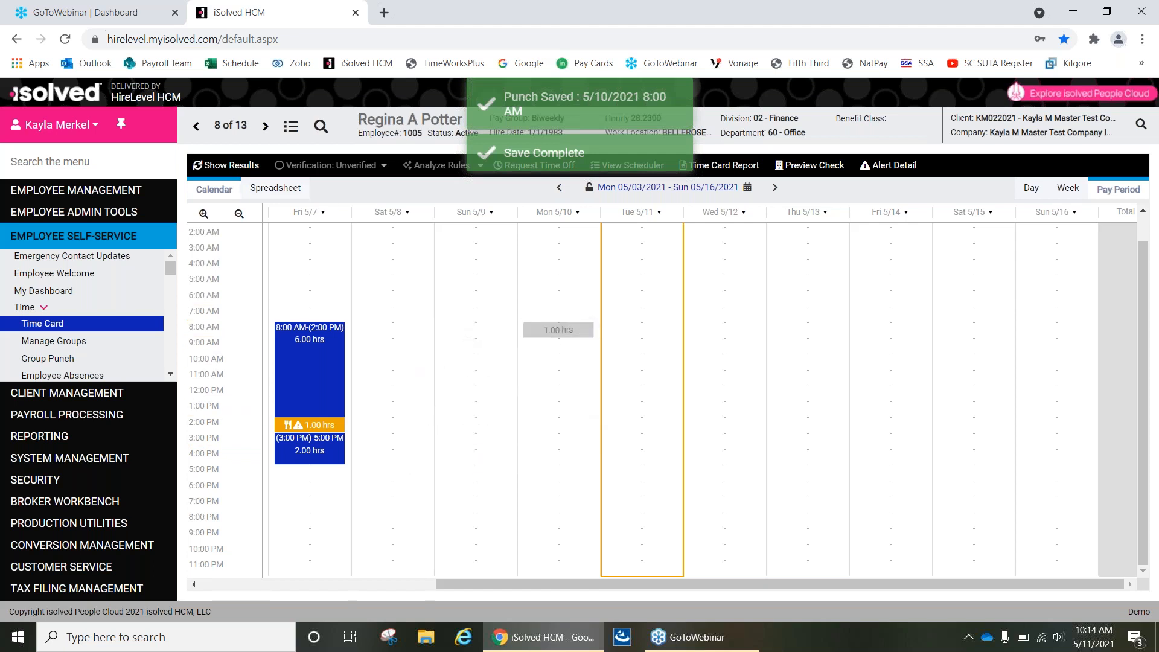
Add and save a 5:00 PM Punch record on Monday 5/10, and show the updated time card results.
{"action": "left_click", "coordinate": [554, 474]}
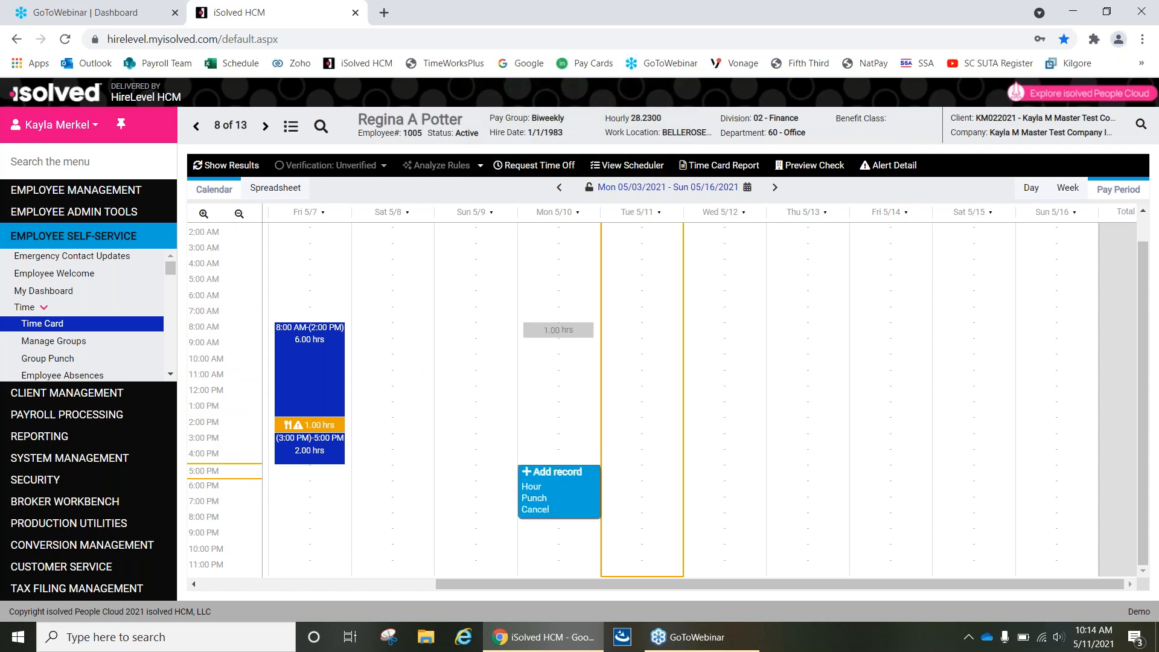
{"action": "left_click", "coordinate": [534, 499]}
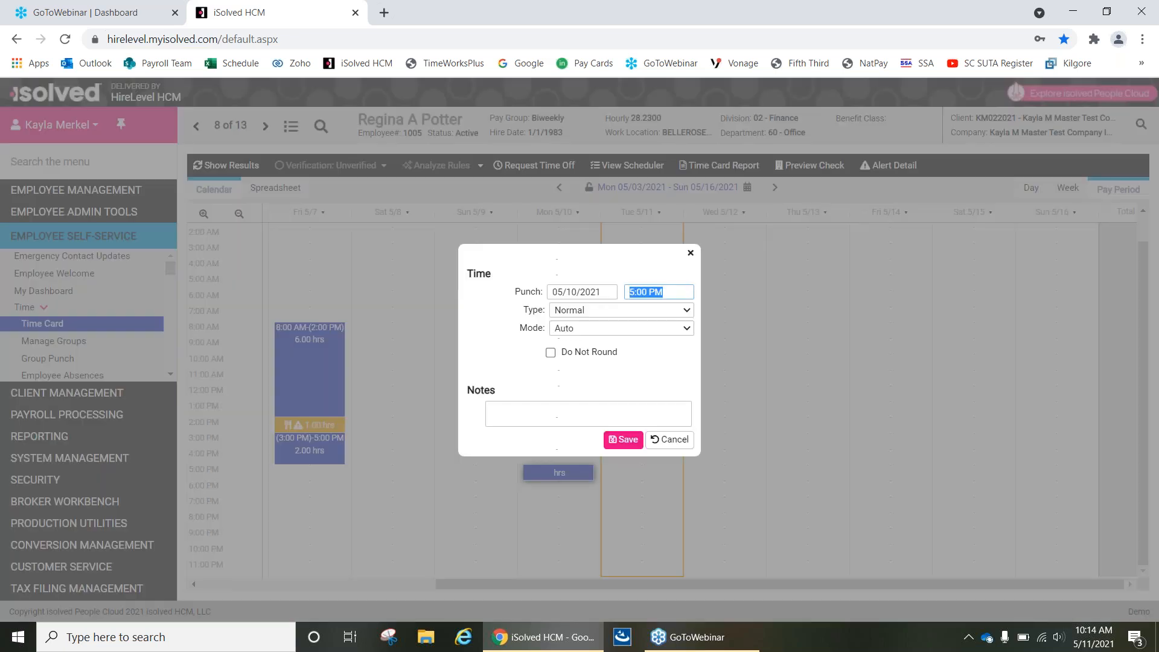
{"action": "left_click", "coordinate": [622, 439]}
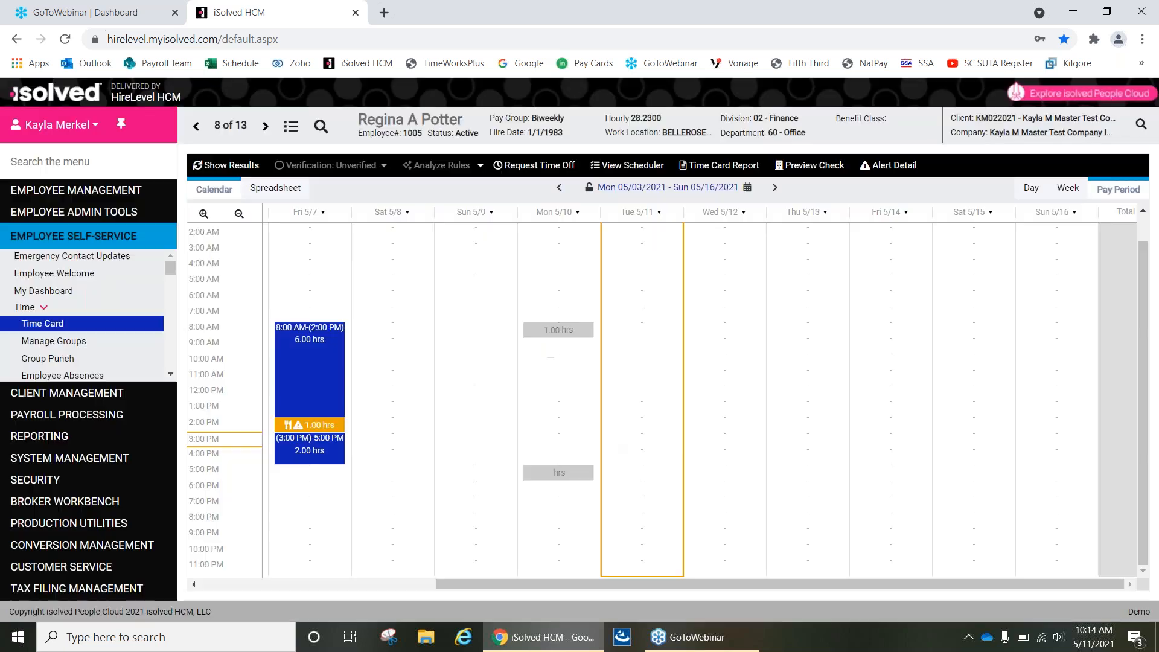
{"action": "left_click", "coordinate": [248, 166]}
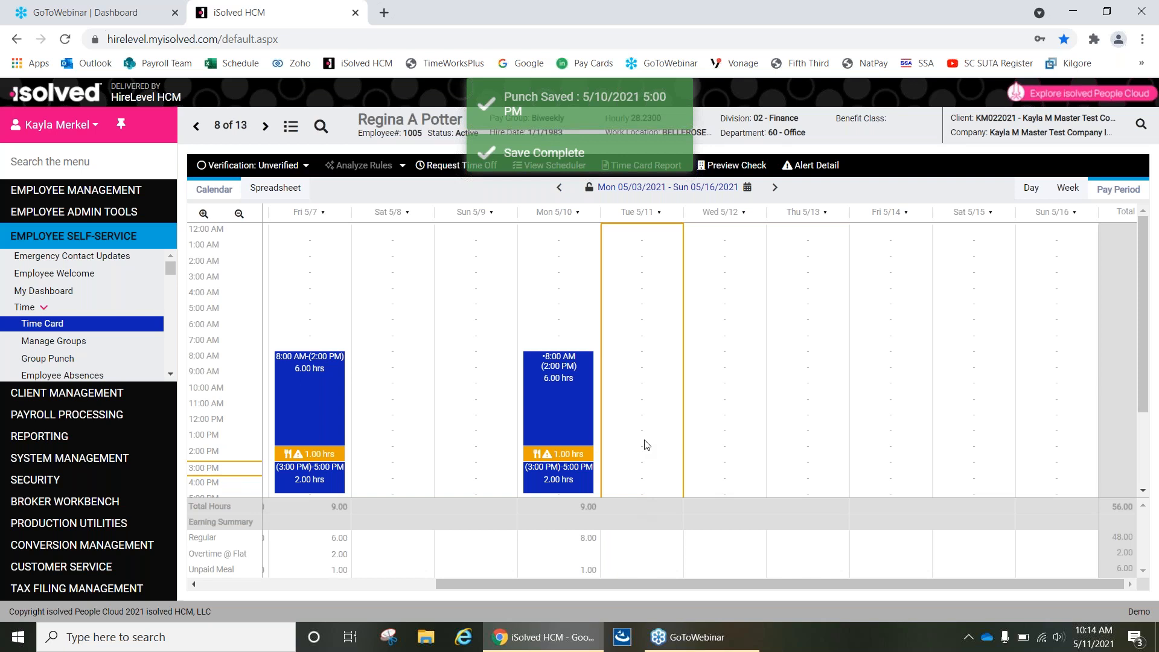
{"action": "scroll", "coordinate": [646, 445], "scroll_direction": "down", "scroll_amount": 3}
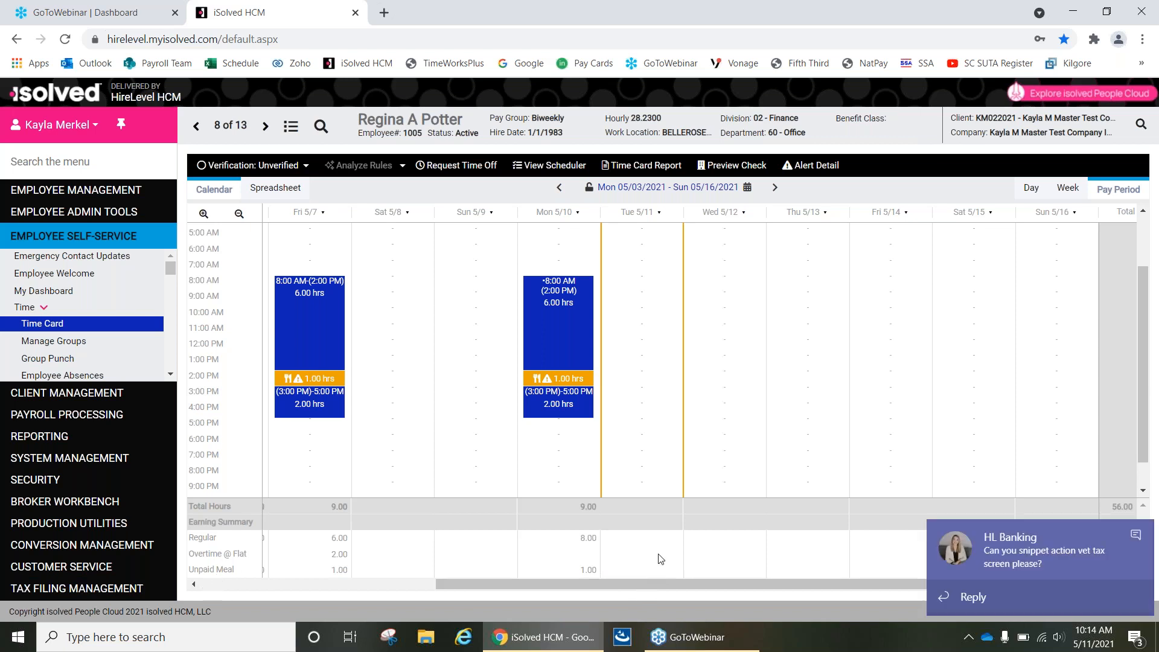
{"action": "left_click", "coordinate": [1135, 534]}
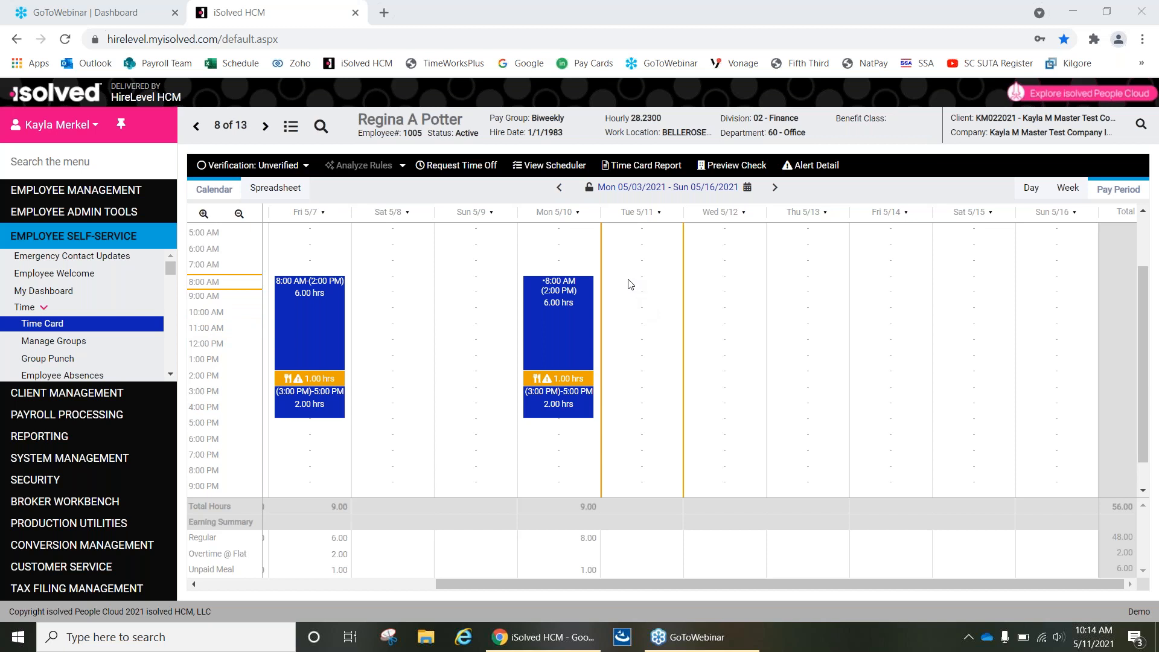
Add and save a Normal Hour record on Tuesday 5/11 from 8:00 AM to 6:00 PM.
{"action": "mouse_move", "coordinate": [628, 280]}
{"action": "left_mouse_down"}
{"action": "mouse_move", "coordinate": [624, 365]}
{"action": "mouse_move", "coordinate": [634, 288]}
{"action": "left_mouse_up"}
{"action": "left_click", "coordinate": [622, 318]}
{"action": "left_click_drag", "start_coordinate": [622, 331], "coordinate": [625, 474]}
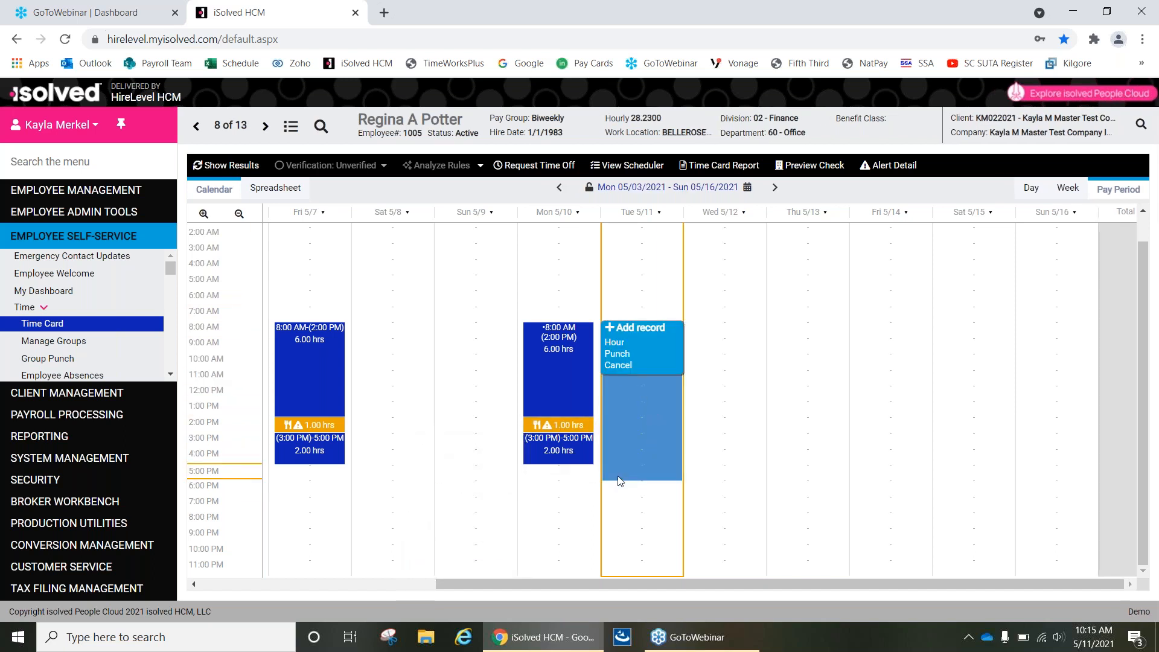
{"action": "left_click", "coordinate": [614, 343]}
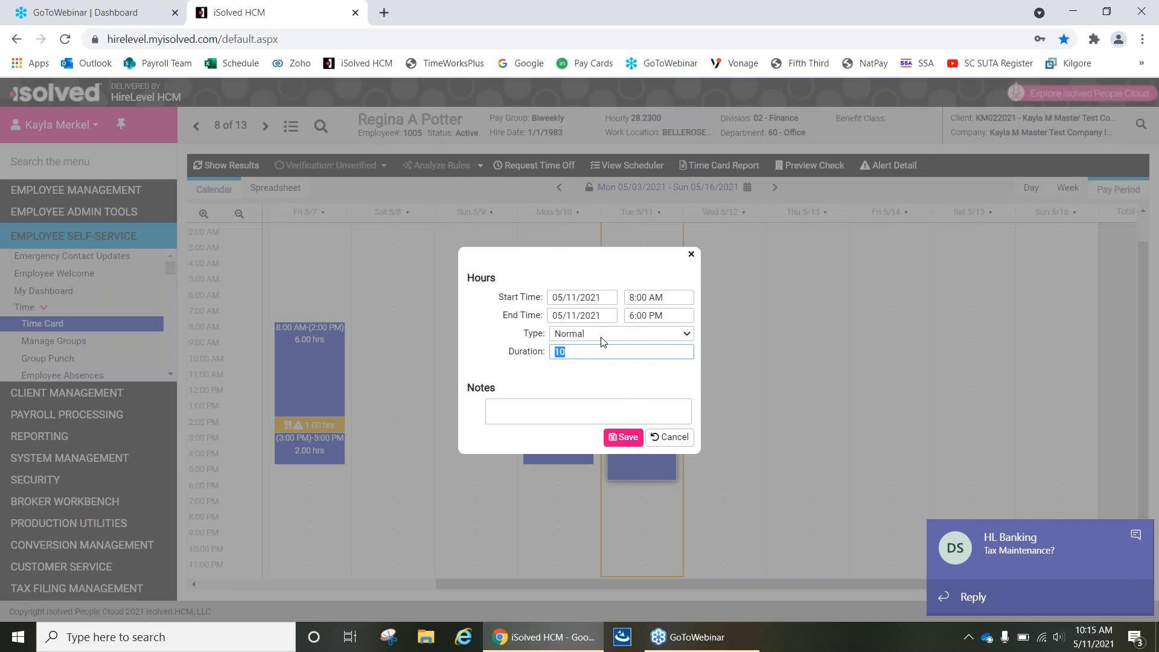
{"action": "left_click", "coordinate": [622, 438]}
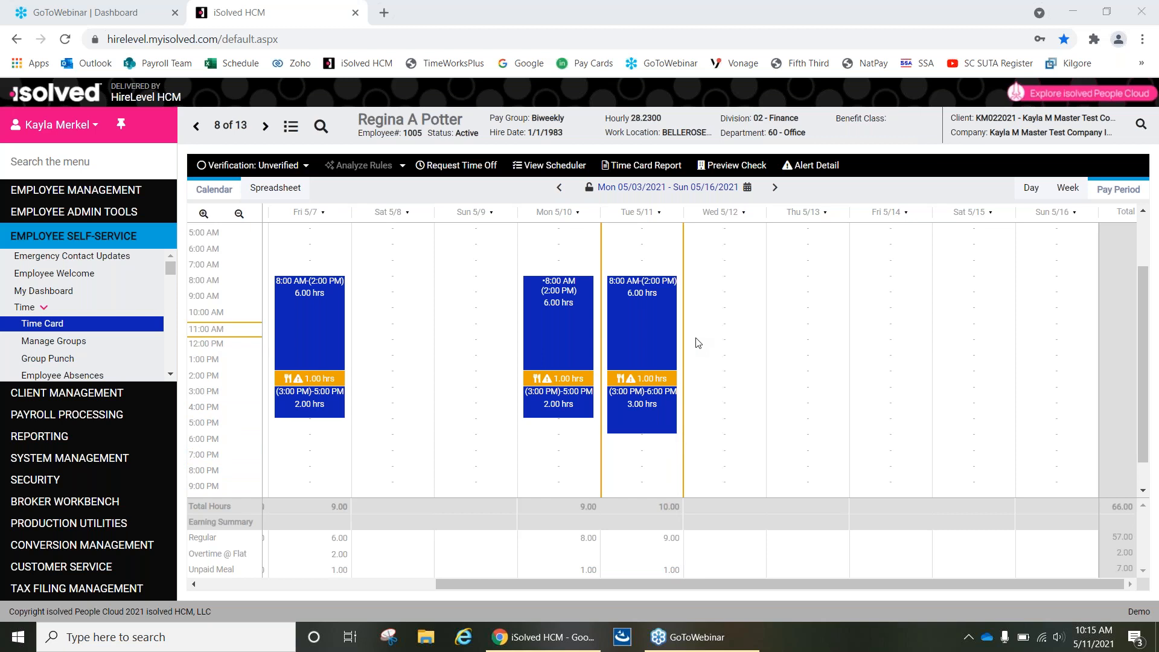
Copy the Tuesday 5/11 hours entry to Wednesday 5/12 at 8:00 AM and show the updated results.
{"action": "mouse_move", "coordinate": [656, 318]}
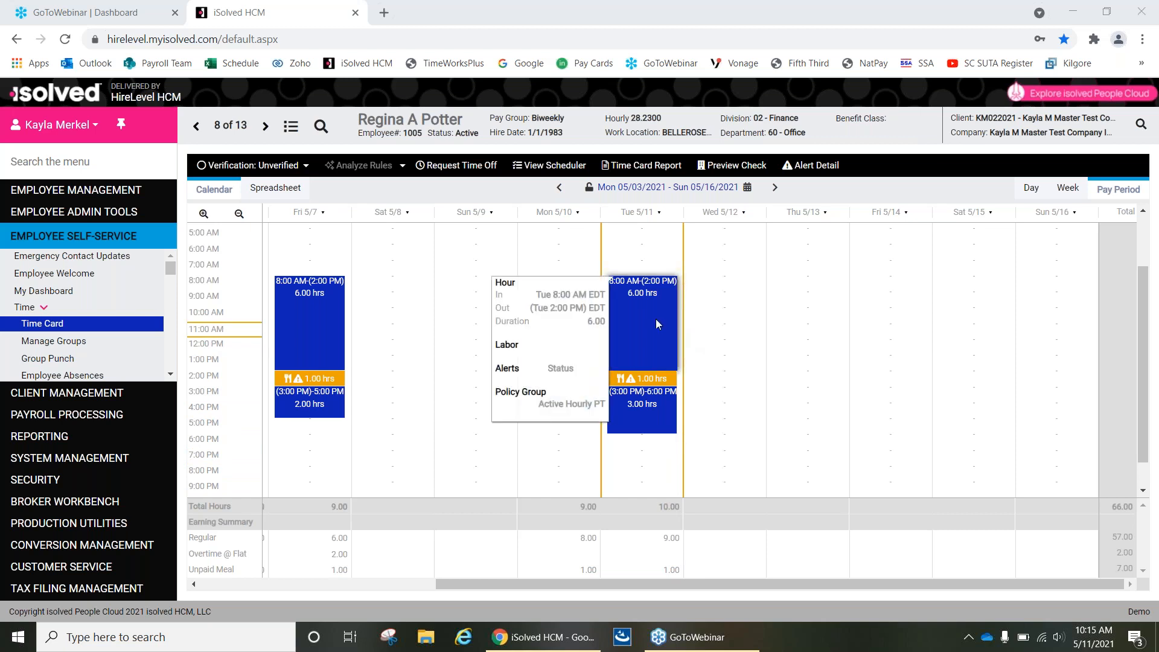
{"action": "left_click", "coordinate": [657, 319]}
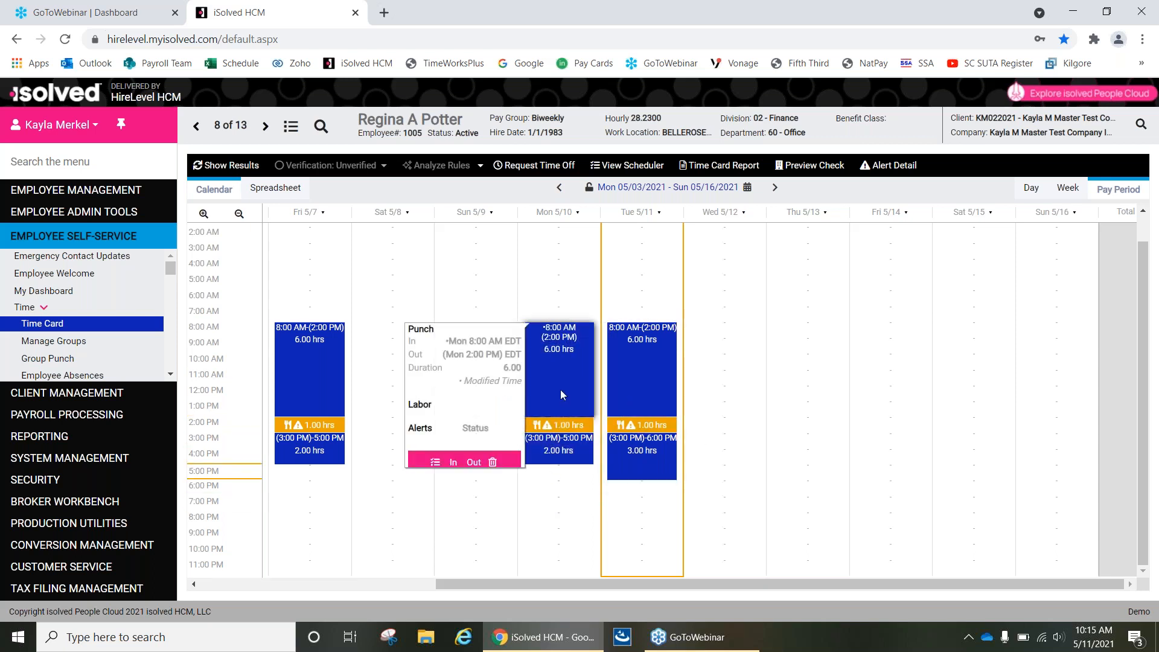
{"action": "mouse_move", "coordinate": [631, 393]}
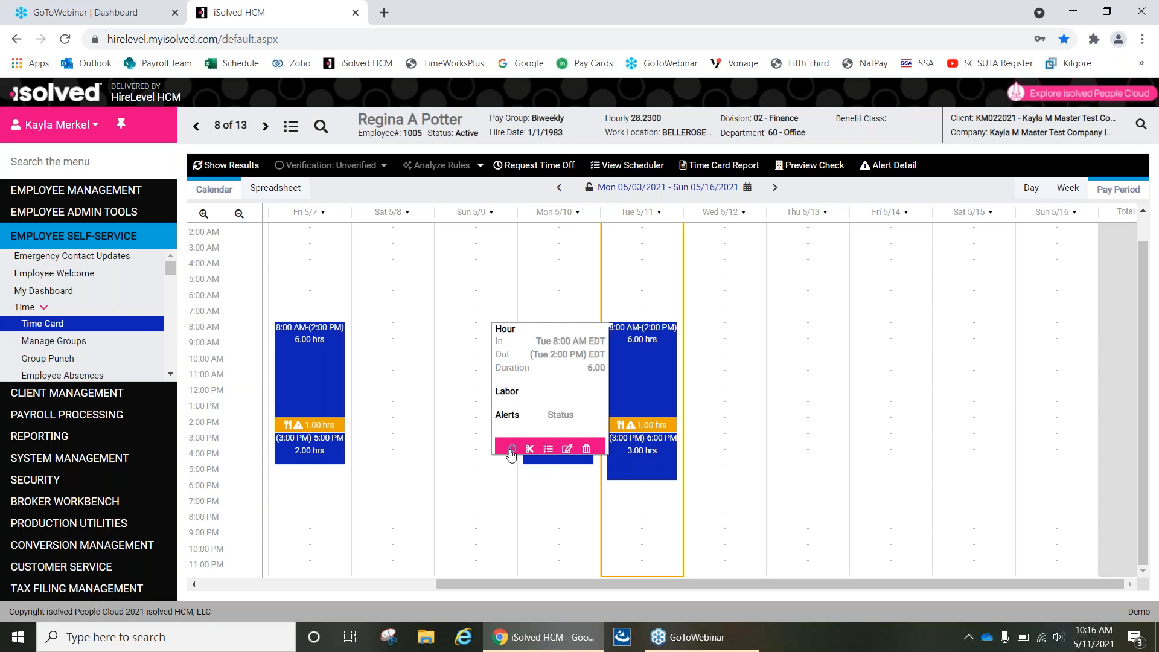
{"action": "left_click", "coordinate": [710, 330]}
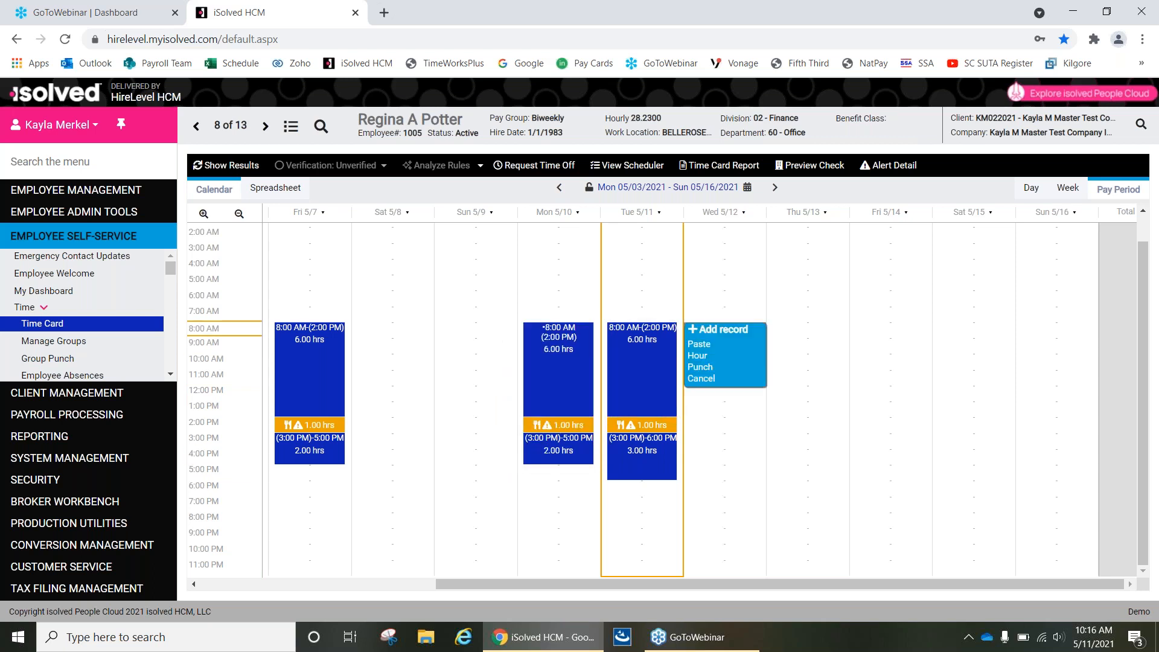
{"action": "left_click", "coordinate": [711, 349]}
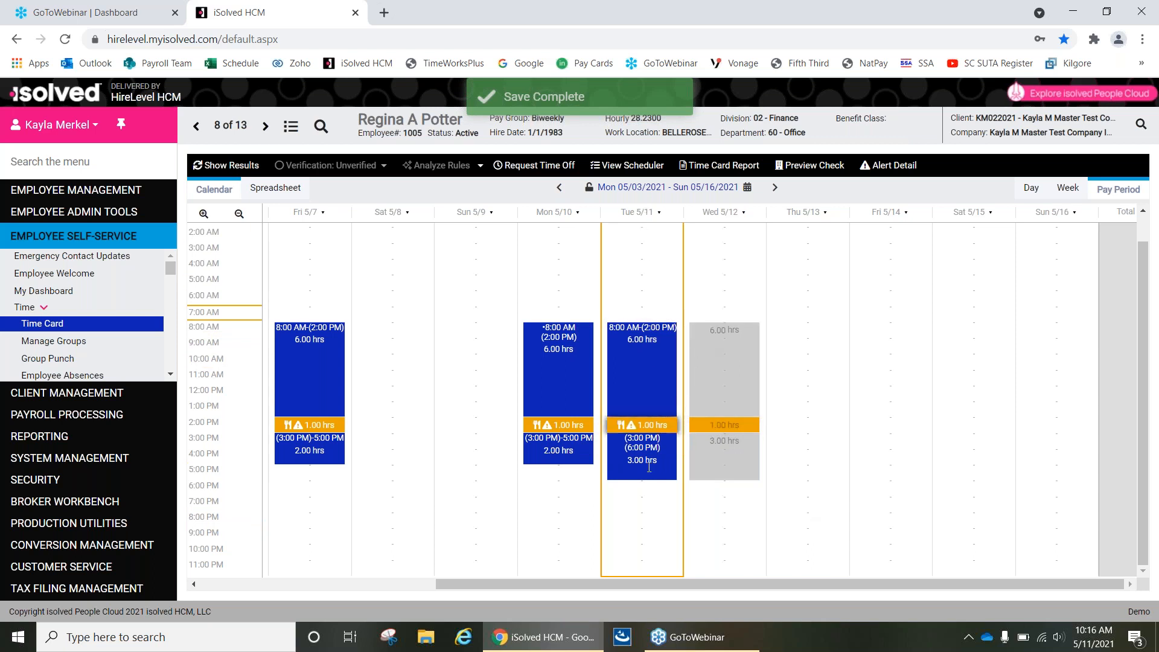
{"action": "left_click", "coordinate": [227, 165]}
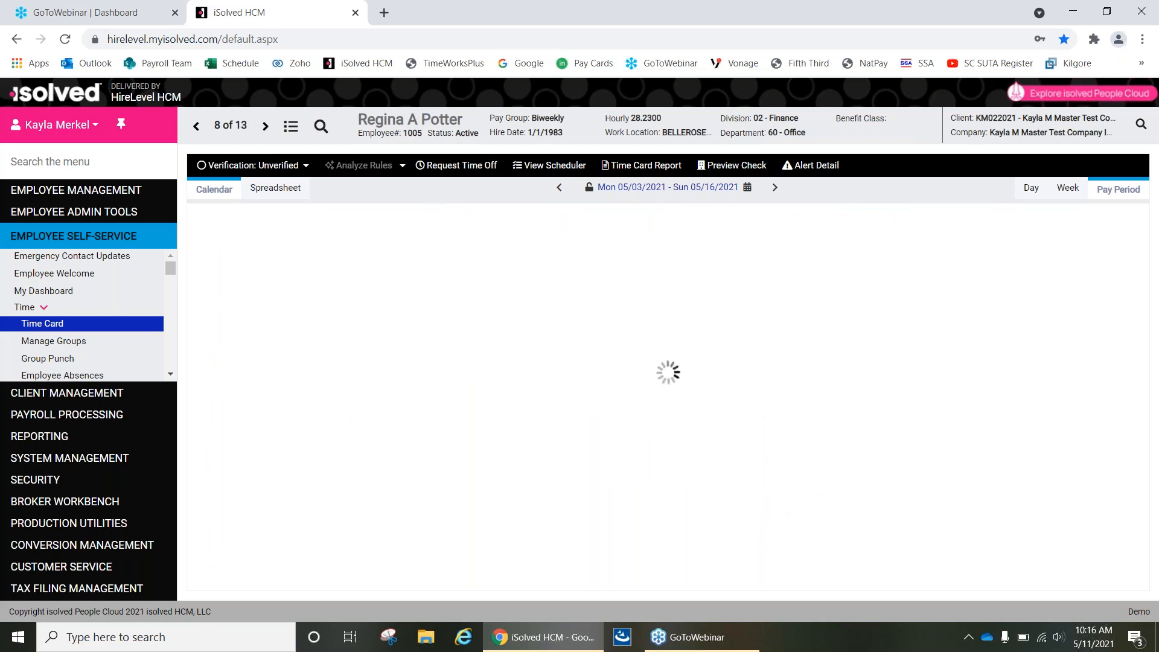
{"action": "scroll", "coordinate": [641, 362], "scroll_direction": "down", "scroll_amount": 2}
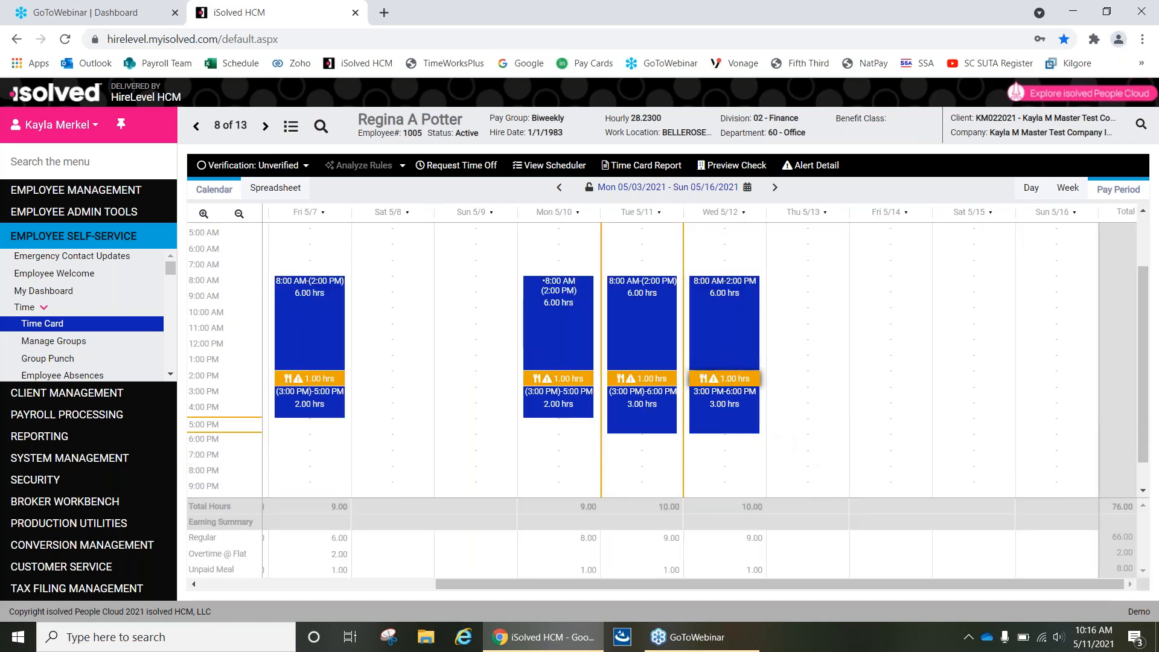
Set the end time of the Wednesday 5/12 afternoon hours entry to 5:00 PM, save it, and show the results.
{"action": "mouse_move", "coordinate": [723, 395]}
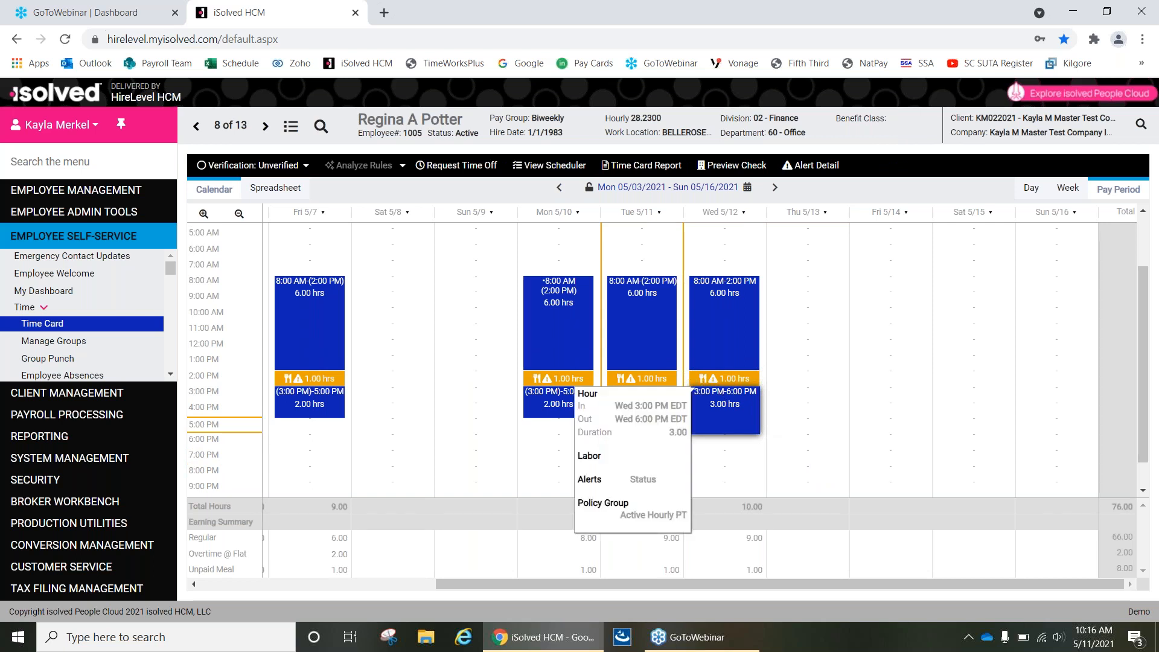
{"action": "left_click", "coordinate": [726, 425]}
{"action": "left_click", "coordinate": [729, 437]}
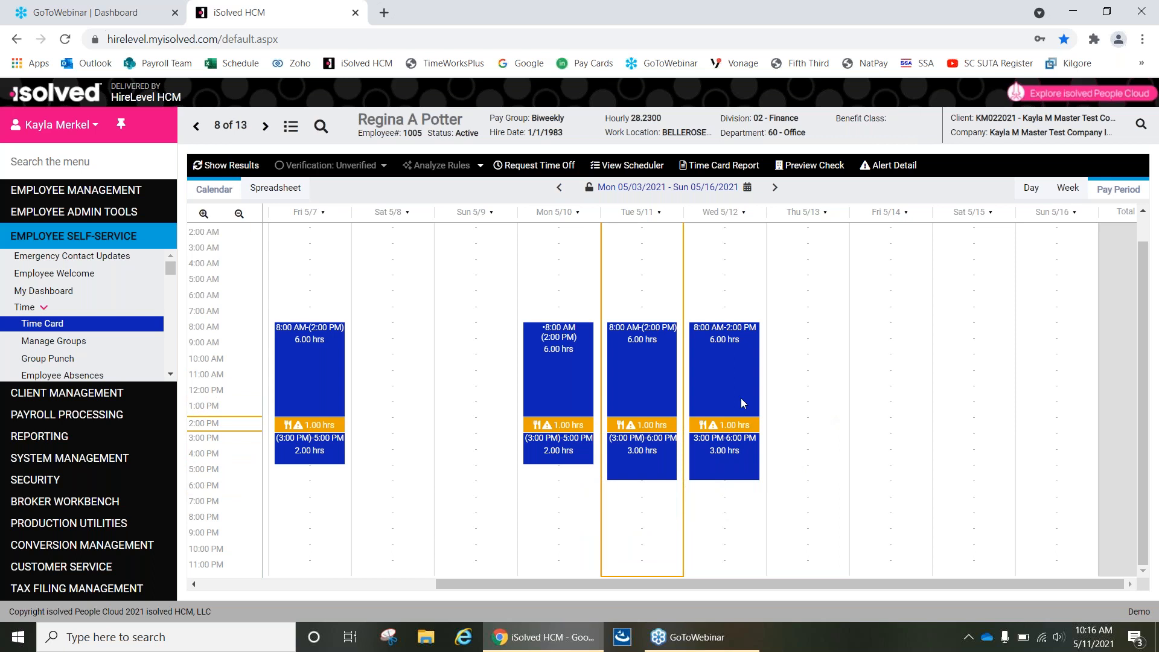
{"action": "mouse_move", "coordinate": [703, 472]}
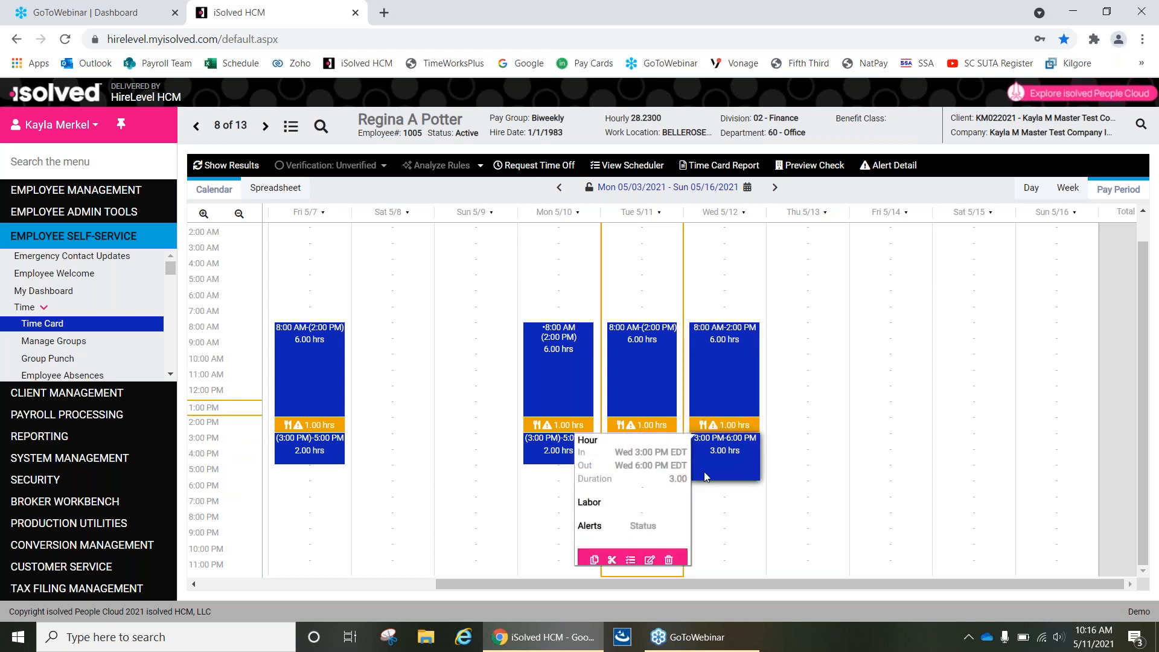
{"action": "left_click", "coordinate": [652, 559]}
{"action": "left_click", "coordinate": [632, 315]}
{"action": "key", "text": "BackSpace"}
{"action": "type", "text": "5:00 PM"}
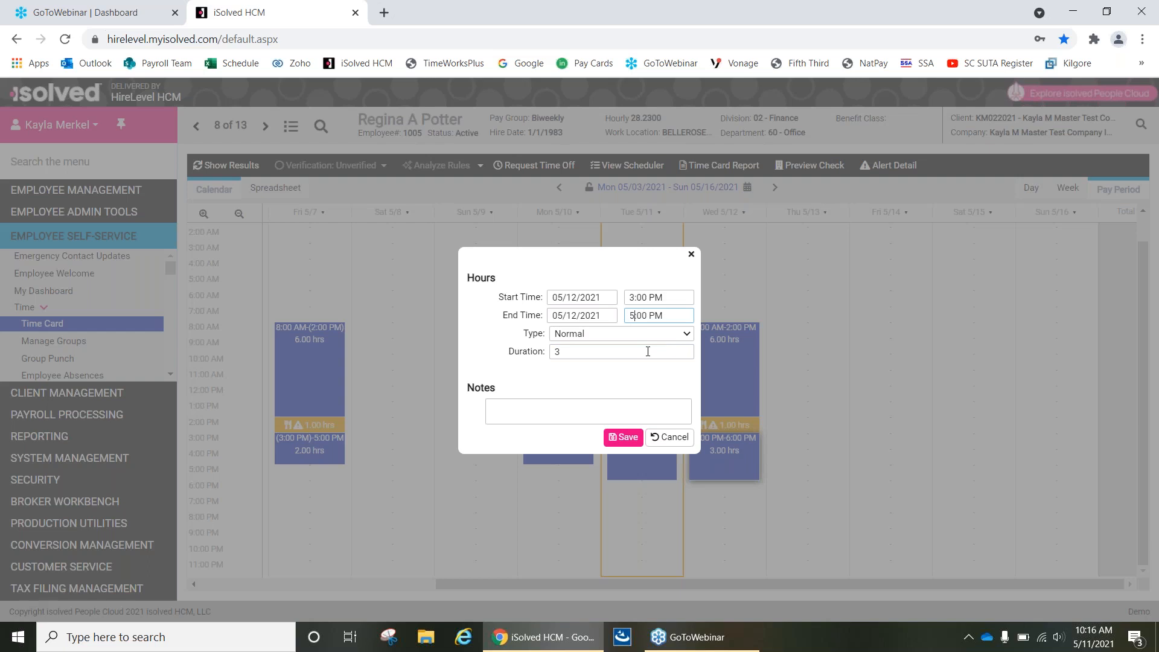
{"action": "left_click", "coordinate": [626, 440]}
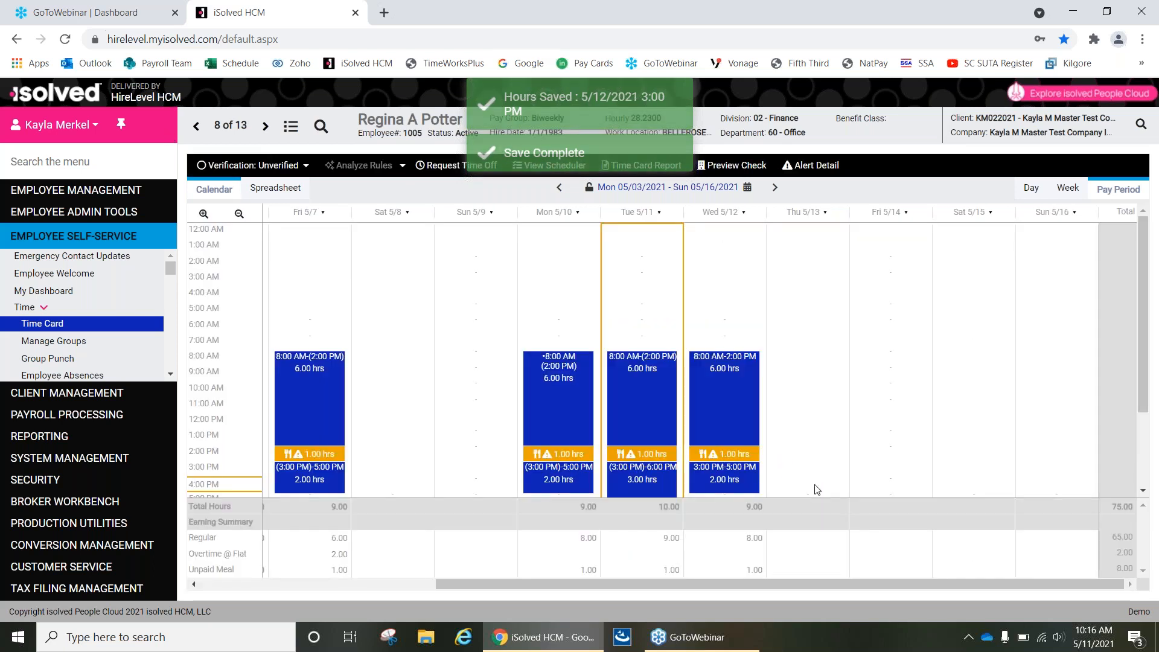
Add and save an Hour record on Thursday 5/13 from 7:00 AM to 5:00 PM.
{"action": "scroll", "coordinate": [799, 462], "scroll_direction": "down", "scroll_amount": 1}
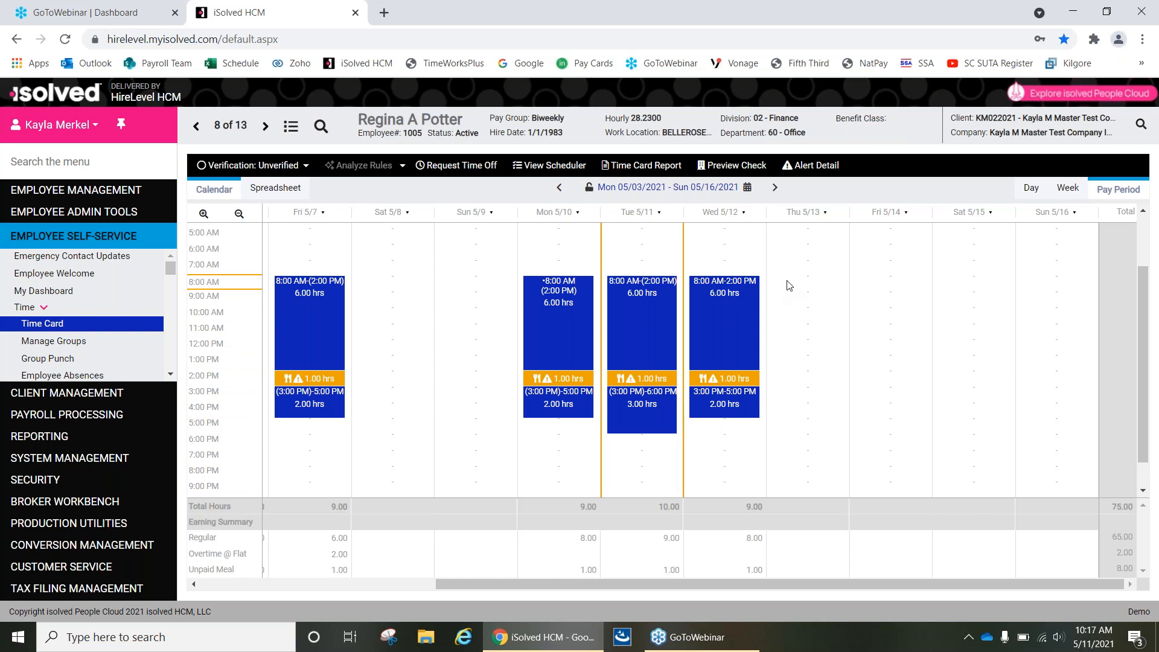
{"action": "left_click_drag", "start_coordinate": [794, 269], "coordinate": [816, 346]}
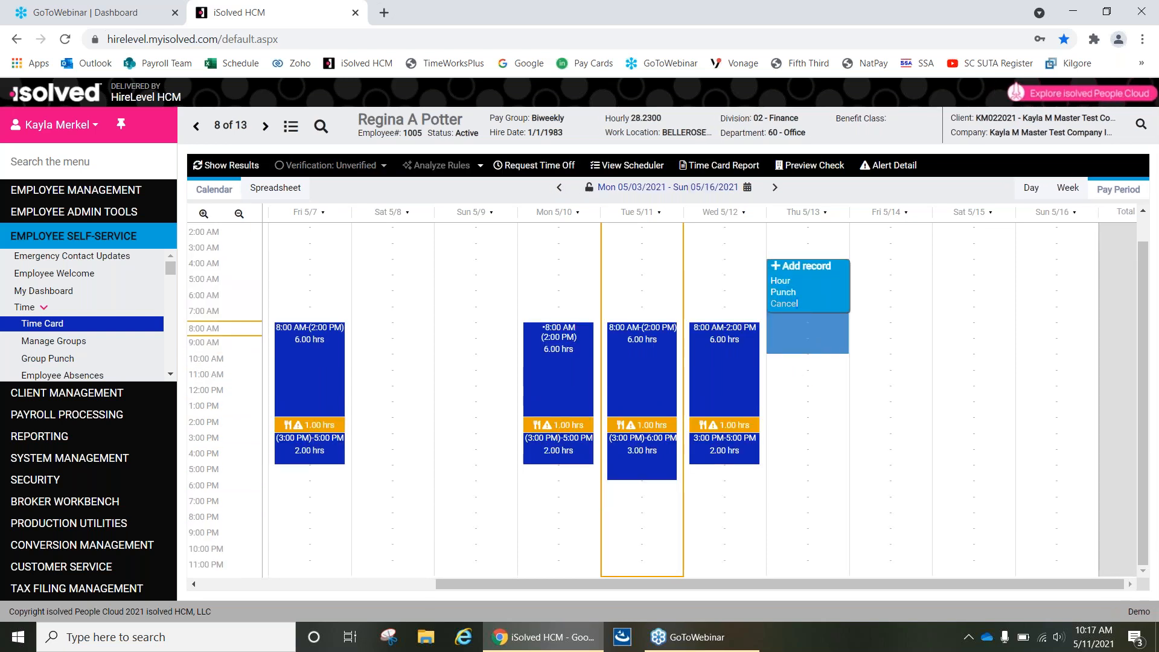
{"action": "left_click", "coordinate": [785, 324]}
{"action": "left_click_drag", "start_coordinate": [789, 318], "coordinate": [773, 454]}
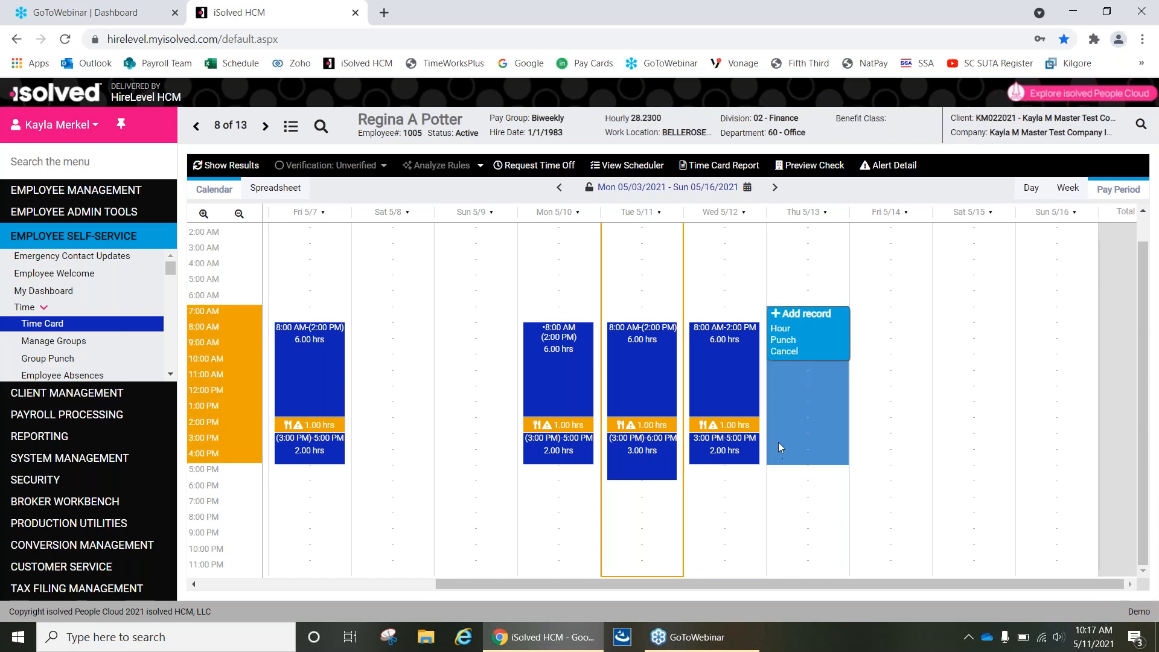
{"action": "left_click", "coordinate": [783, 326]}
{"action": "left_click", "coordinate": [625, 436]}
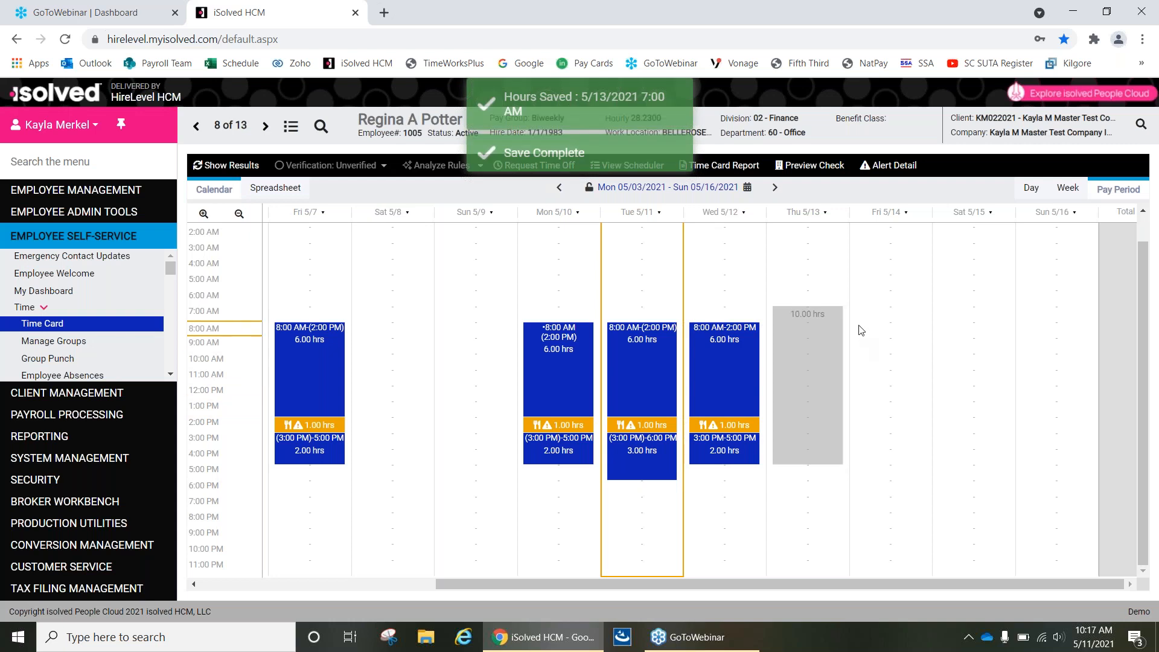
Add and save an Hour record on Friday 5/14 from 8:00 AM to 5:00 PM, and show the updated results.
{"action": "left_click_drag", "start_coordinate": [860, 338], "coordinate": [859, 462]}
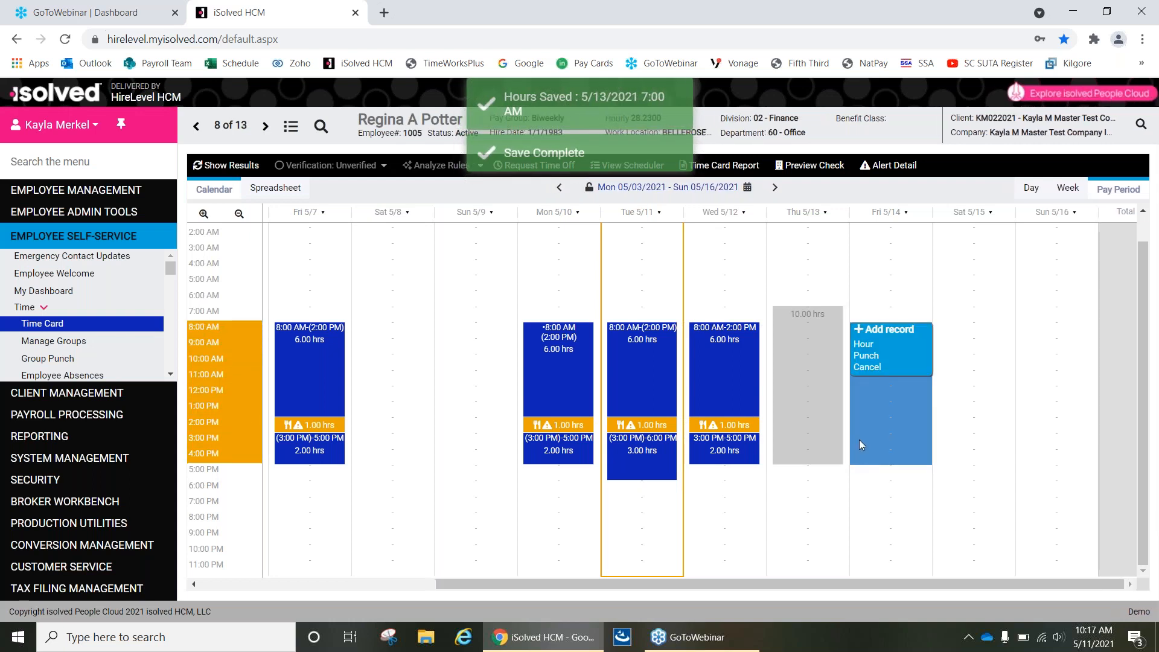
{"action": "left_click", "coordinate": [863, 349]}
{"action": "left_click", "coordinate": [624, 436]}
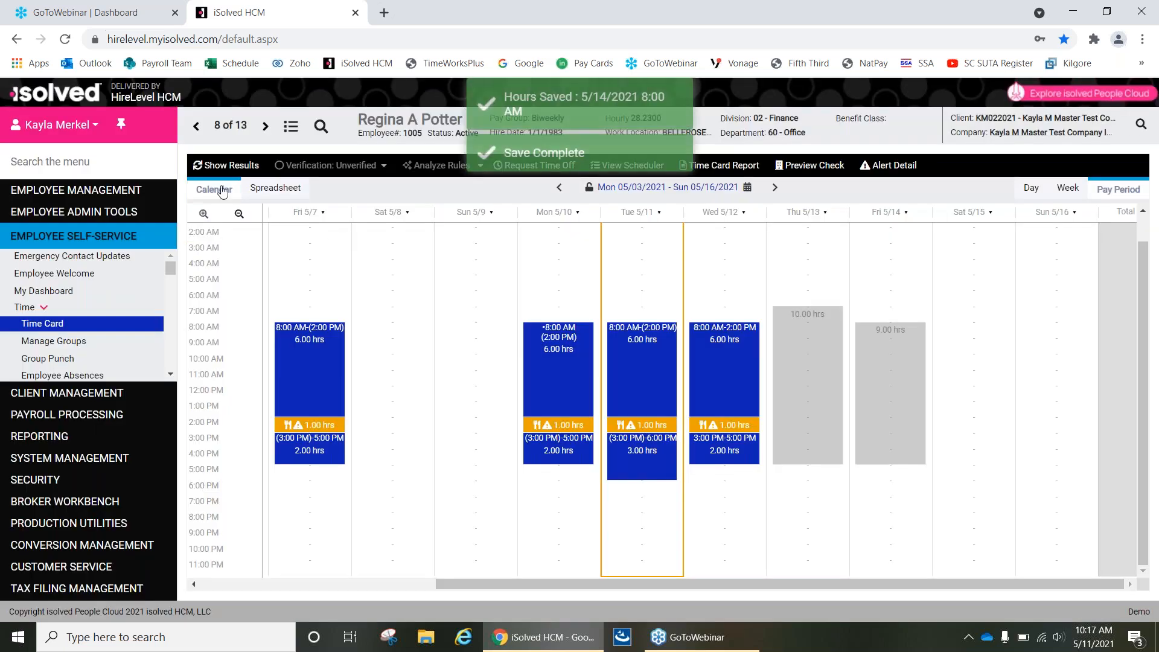
{"action": "left_click", "coordinate": [234, 170]}
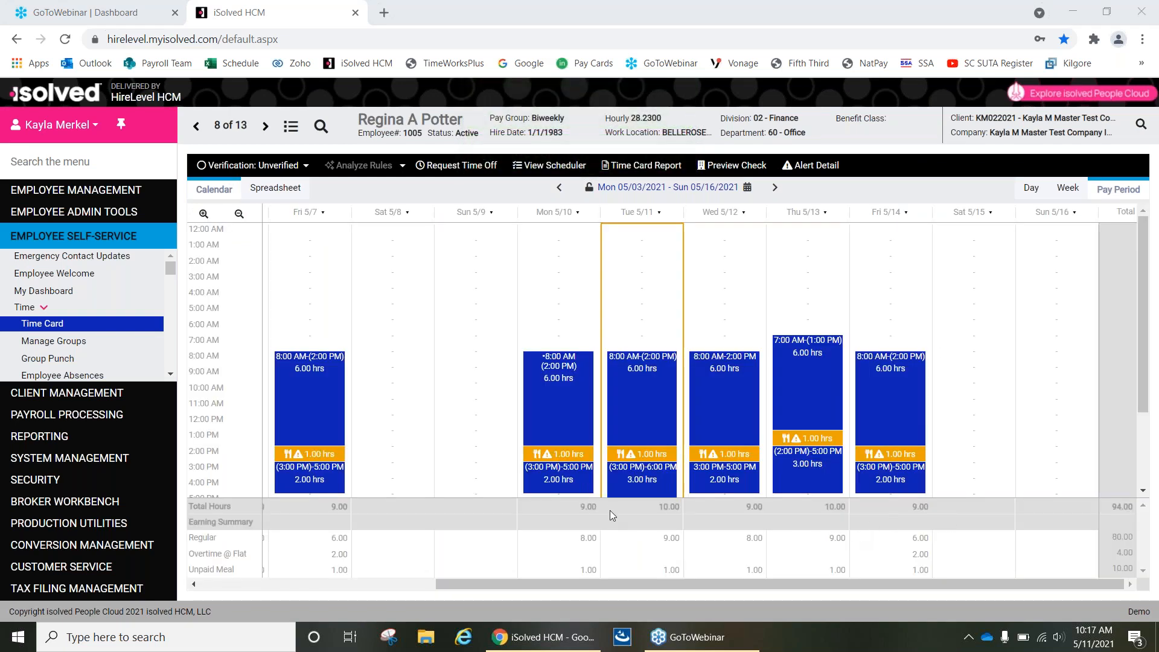
Mark the time card for pay period 05/03/2021 - 05/16/2021 as verified by the Employee.
{"action": "scroll", "coordinate": [627, 456], "scroll_direction": "down", "scroll_amount": 2}
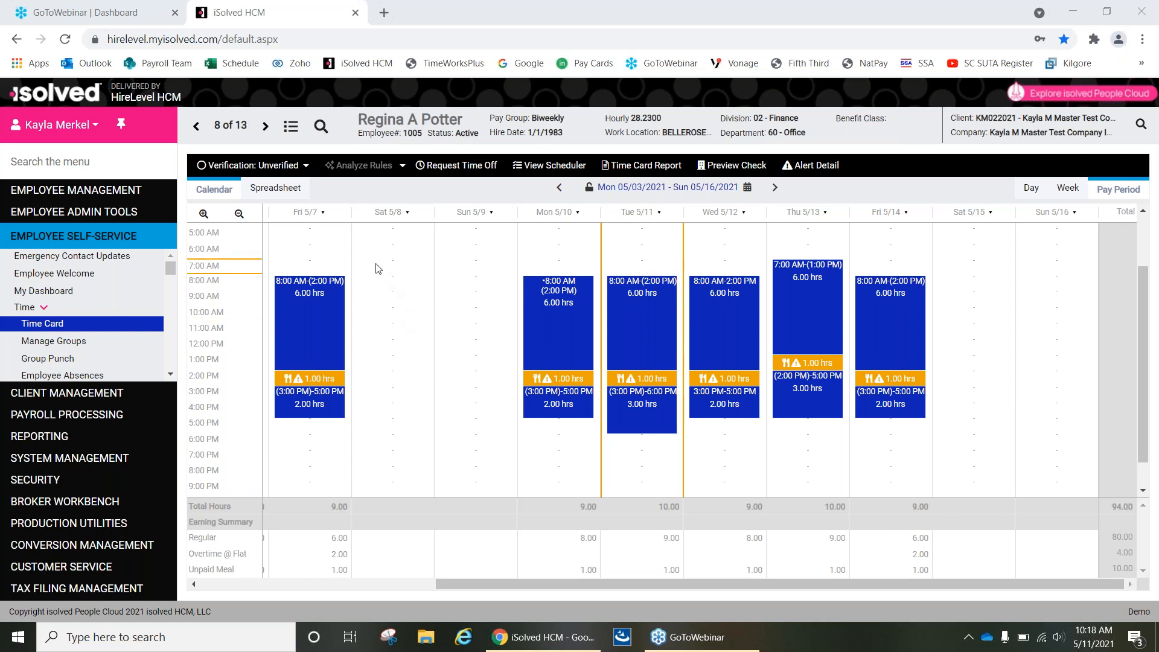
{"action": "left_click", "coordinate": [306, 168]}
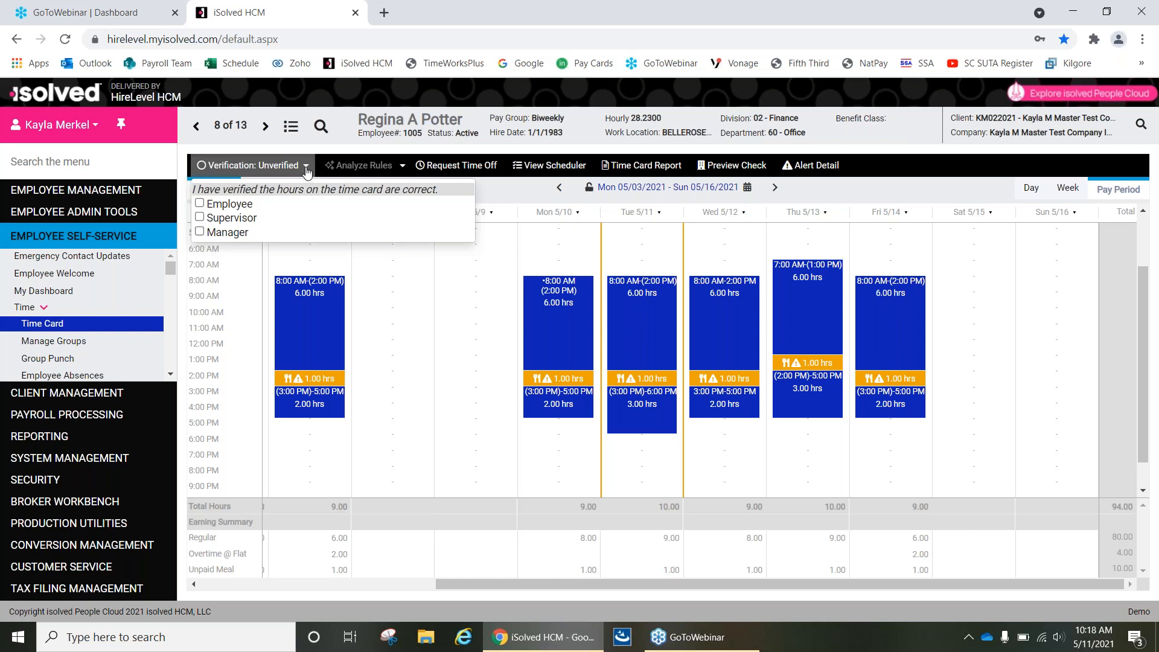
{"action": "left_click", "coordinate": [201, 205]}
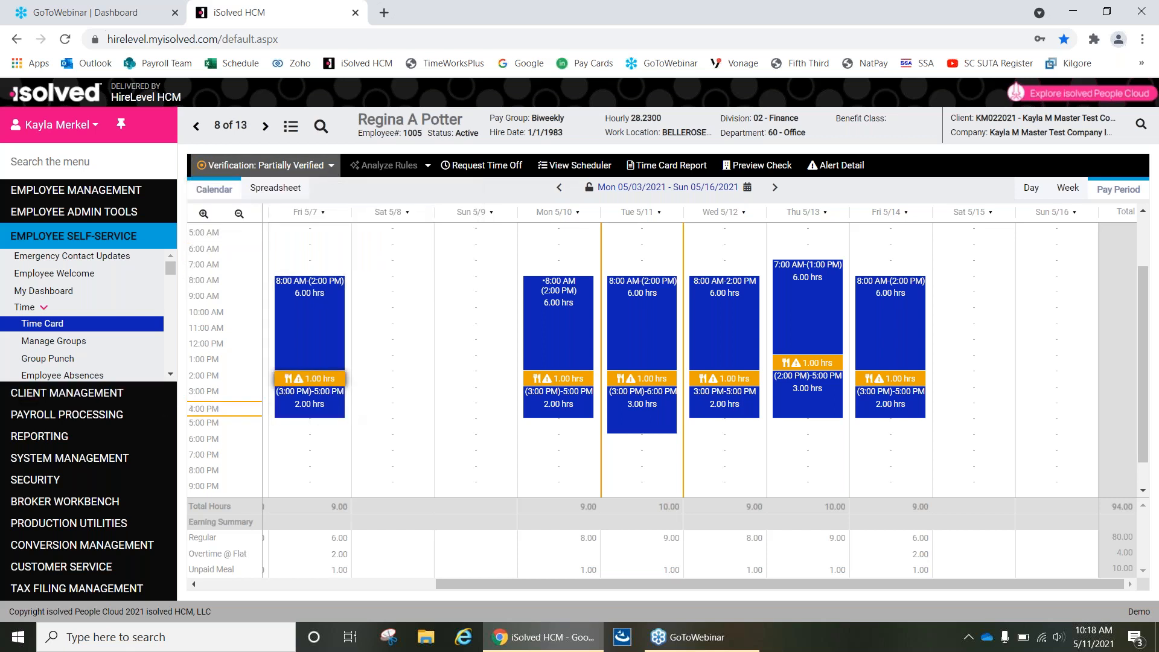
Open the Earnings Summary of Hours on My Dashboard and set its verification pay group filter to Biweekly.
{"action": "left_click", "coordinate": [58, 294]}
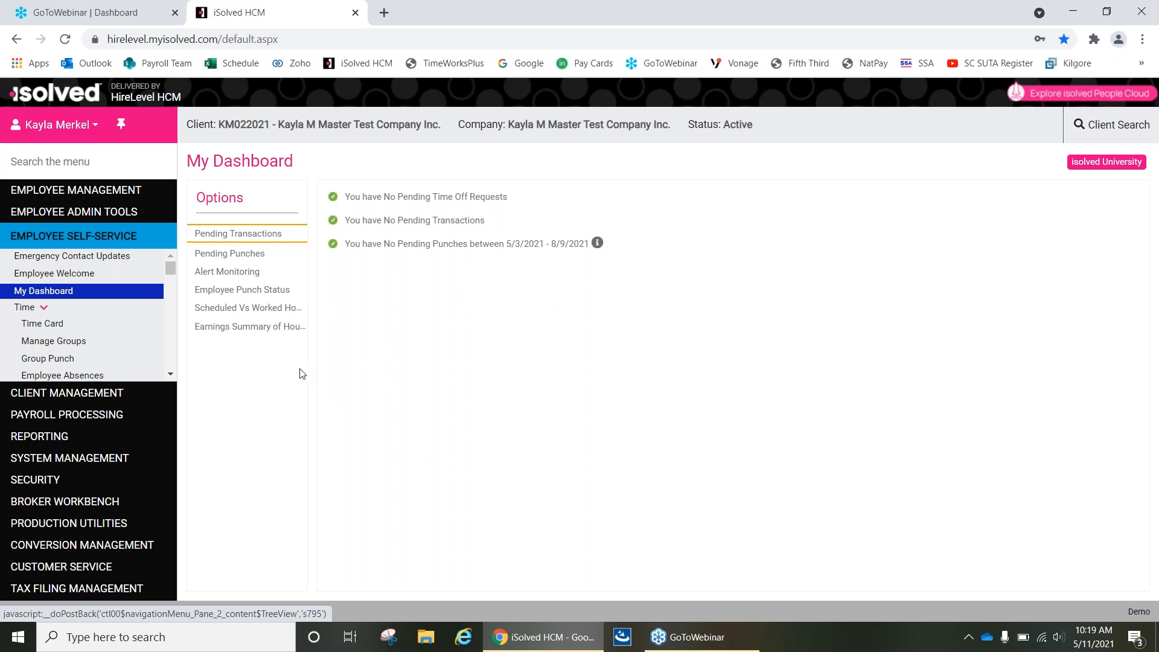
{"action": "left_click", "coordinate": [267, 329]}
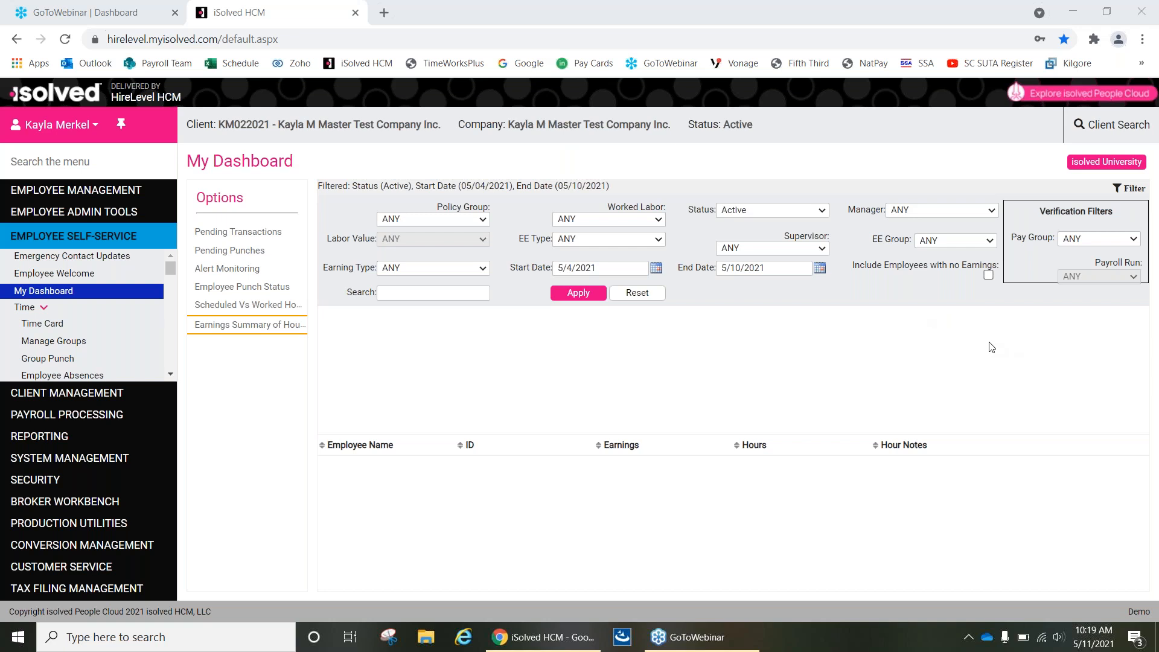
{"action": "left_click", "coordinate": [1113, 243]}
{"action": "left_click", "coordinate": [1110, 239]}
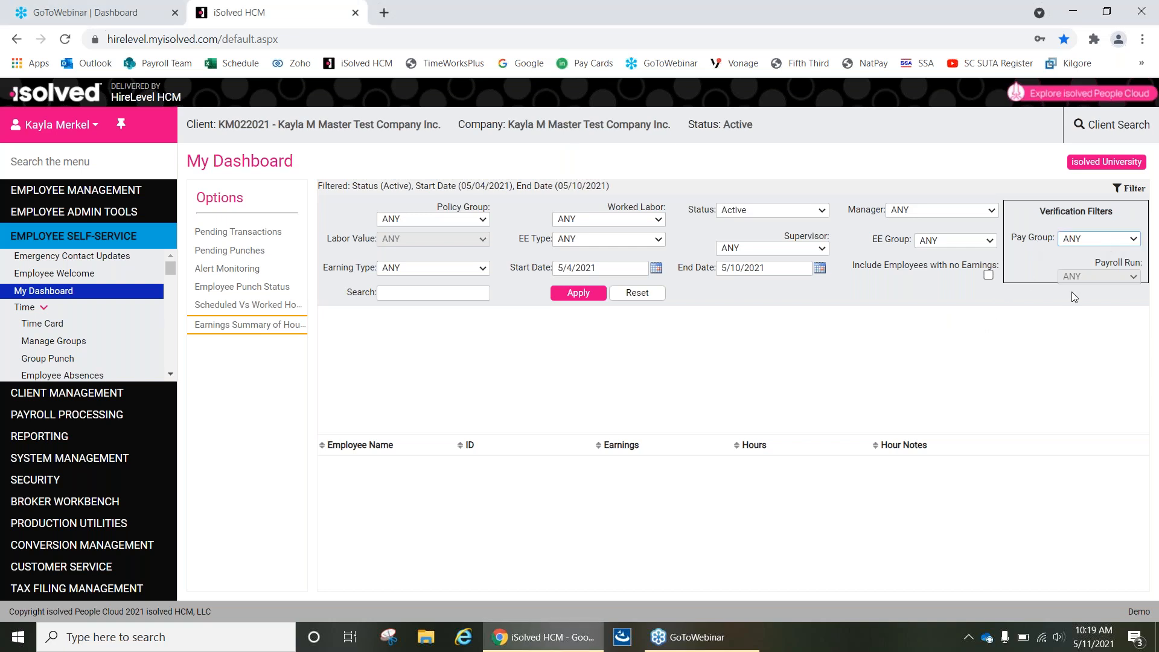
{"action": "left_click", "coordinate": [1108, 241]}
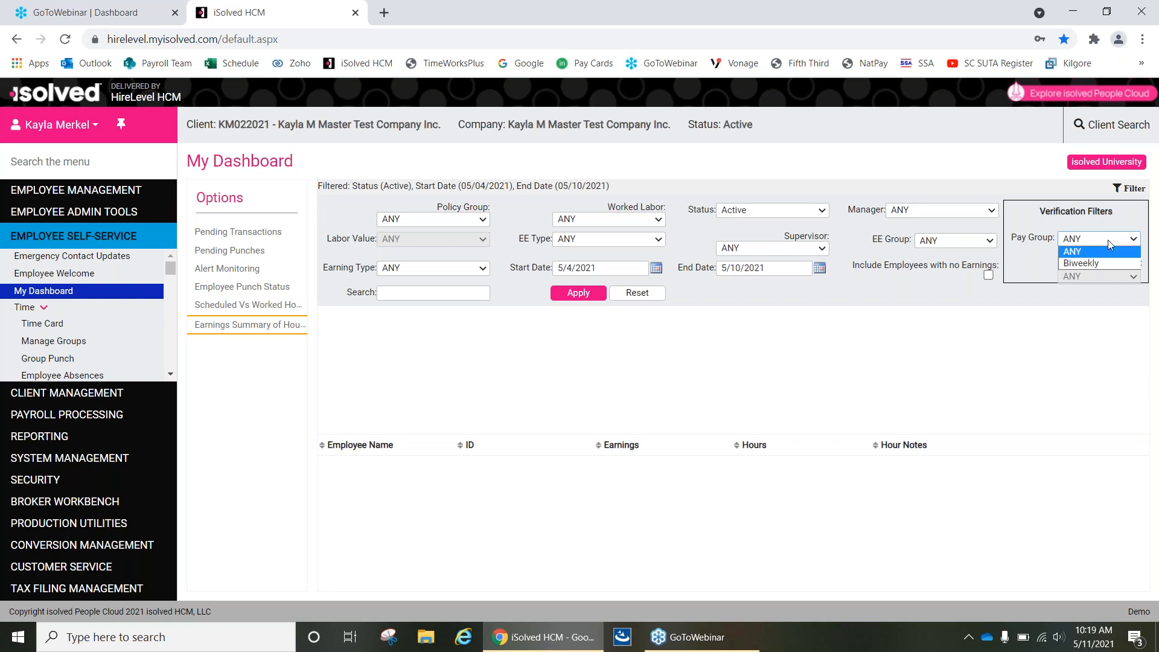
{"action": "left_click", "coordinate": [1085, 263]}
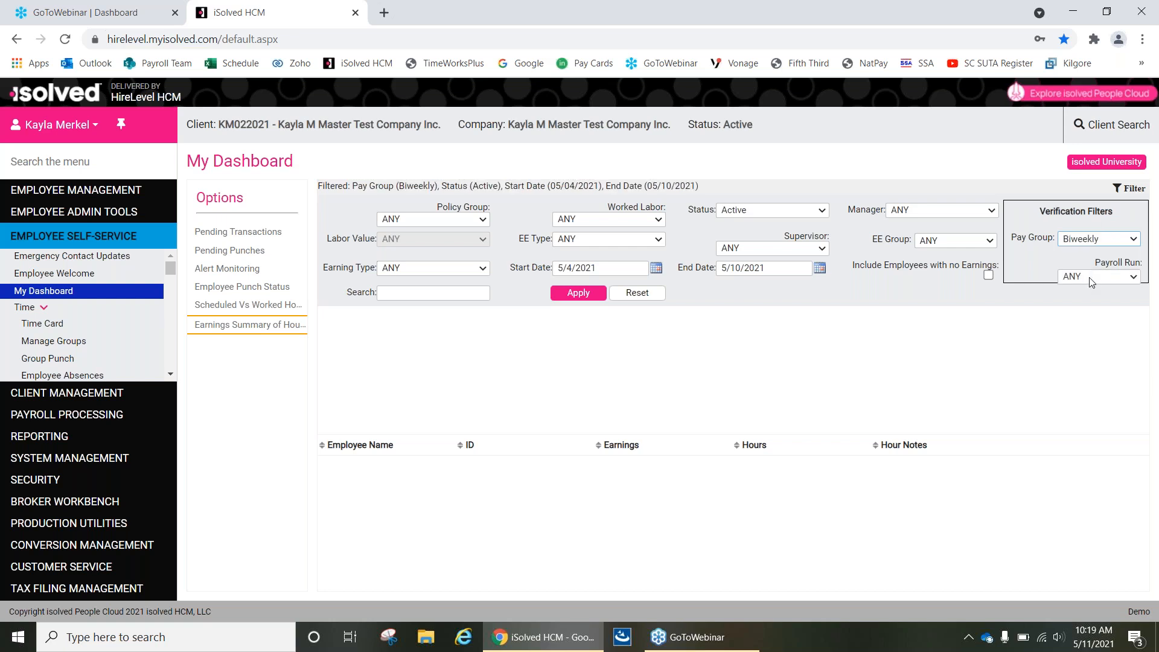
Set the payroll run to Current Pay Period, include employees with no earnings, and apply the filters.
{"action": "left_click", "coordinate": [1134, 277]}
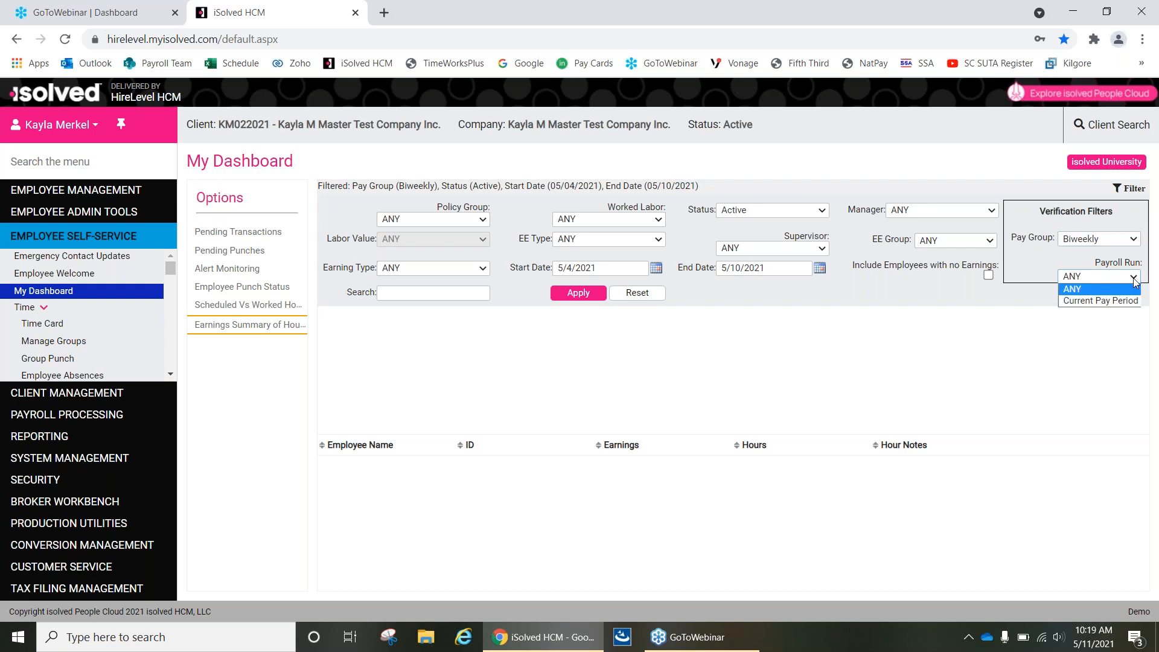
{"action": "left_click", "coordinate": [1084, 306]}
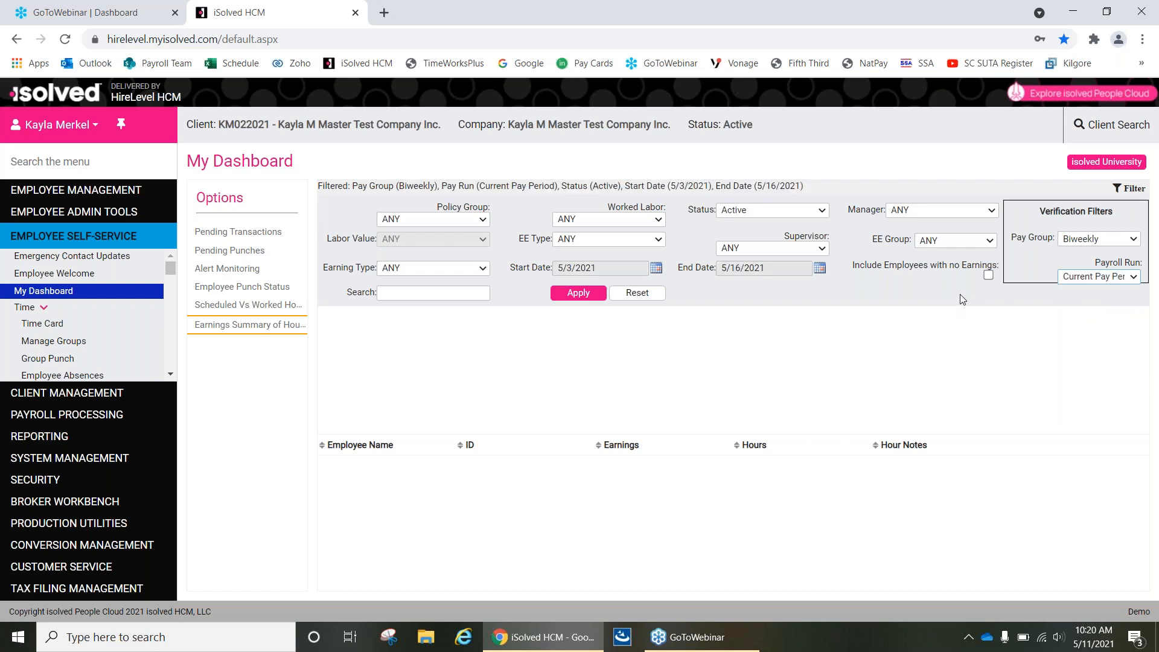
{"action": "left_click", "coordinate": [988, 275]}
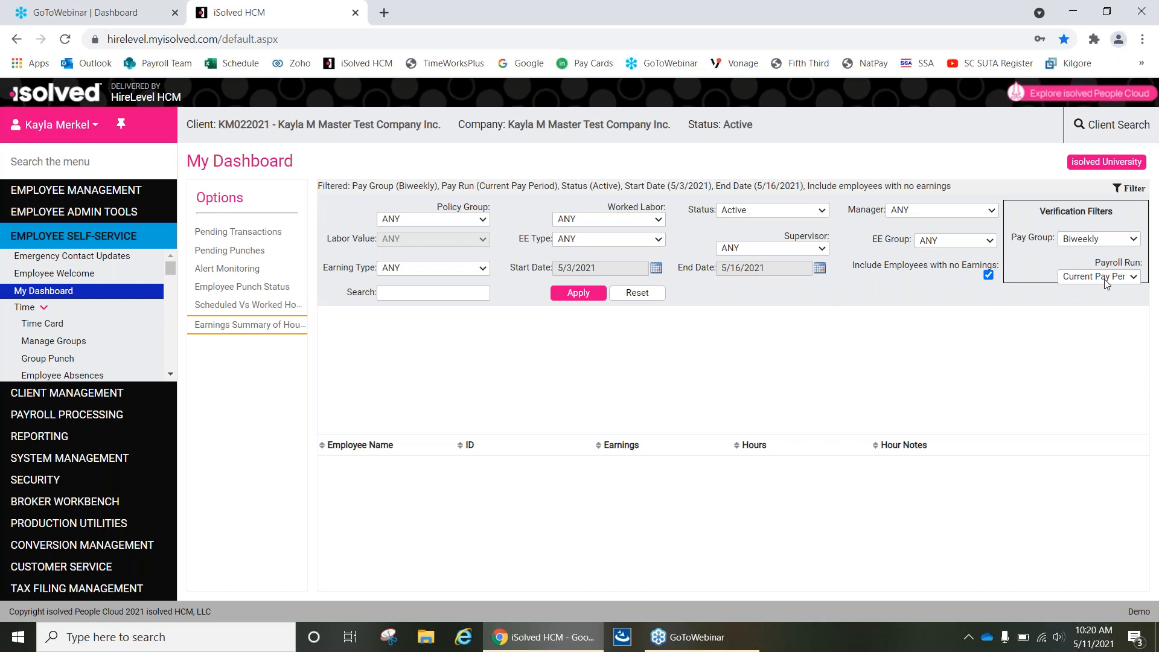
{"action": "left_click", "coordinate": [585, 296]}
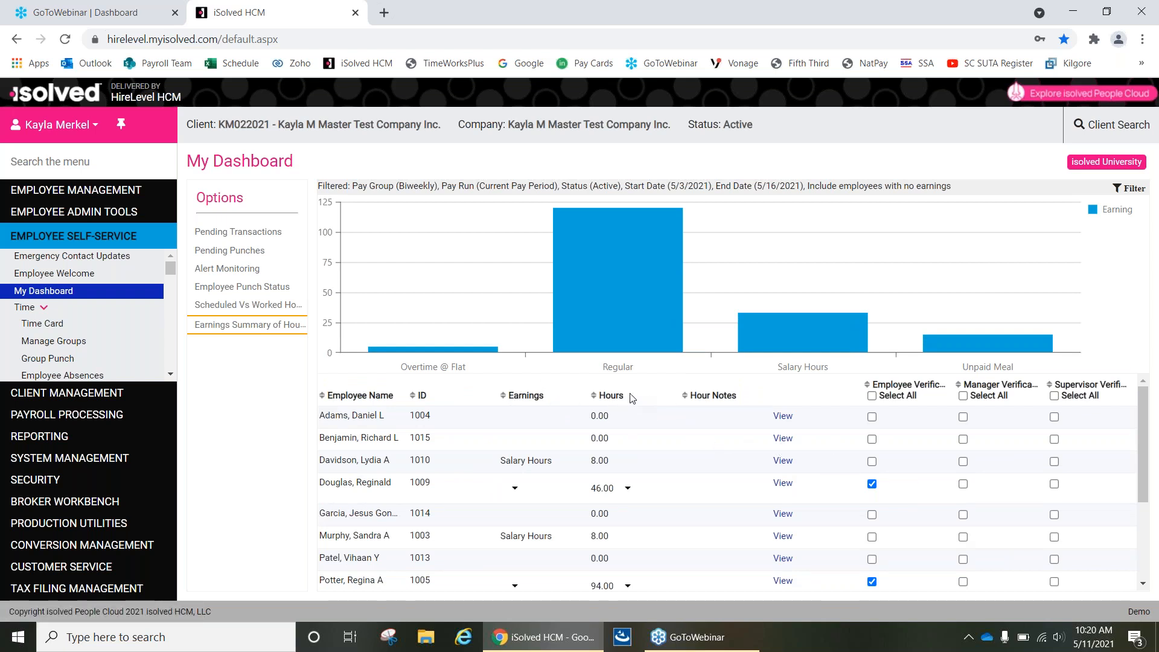
Review the listed employees' hours and apply manager verification to all of them.
{"action": "scroll", "coordinate": [612, 475], "scroll_direction": "down", "scroll_amount": 1}
{"action": "scroll", "coordinate": [641, 499], "scroll_direction": "down", "scroll_amount": 3}
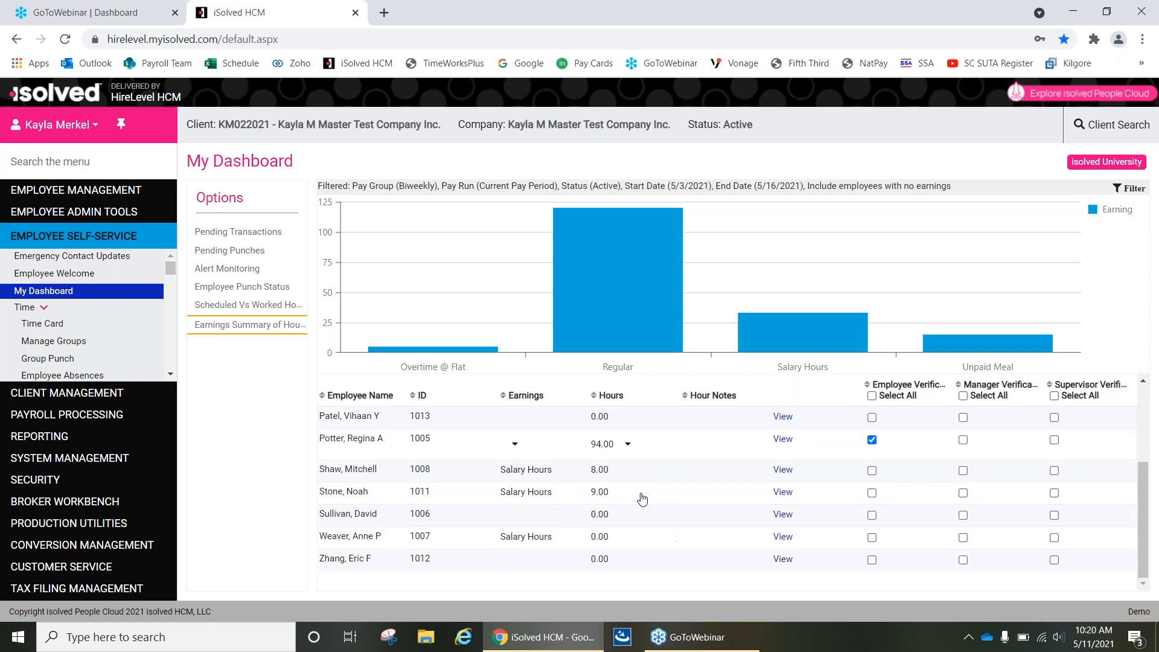
{"action": "scroll", "coordinate": [657, 516], "scroll_direction": "up", "scroll_amount": 3}
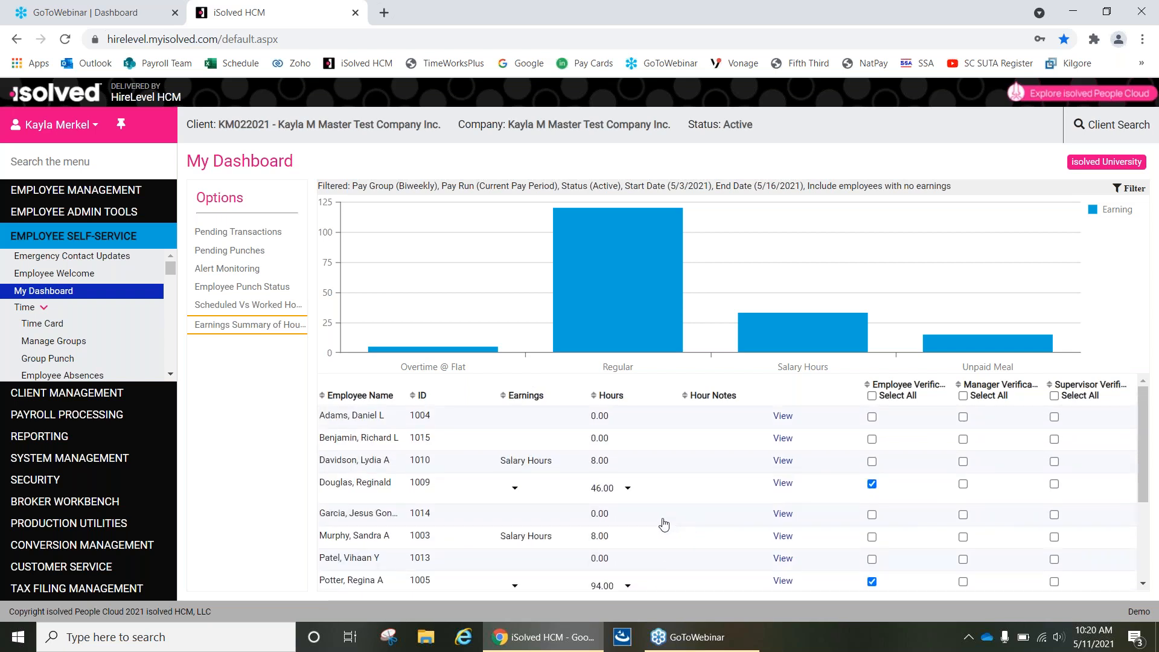
{"action": "scroll", "coordinate": [664, 524], "scroll_direction": "down", "scroll_amount": 3}
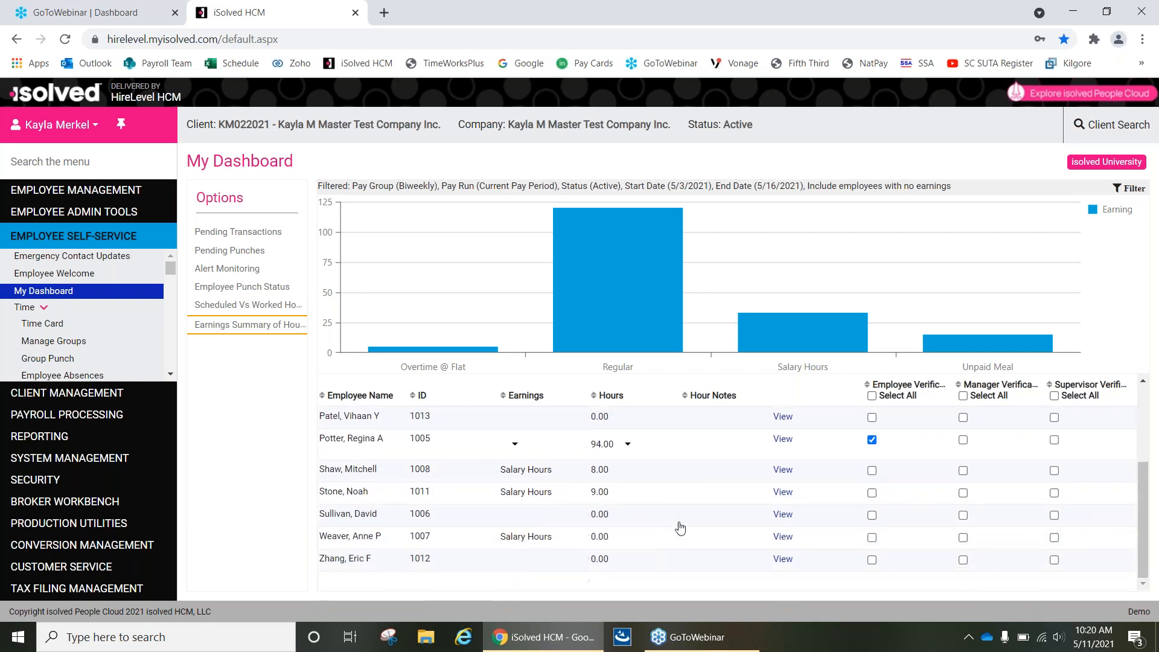
{"action": "scroll", "coordinate": [670, 533], "scroll_direction": "up", "scroll_amount": 3}
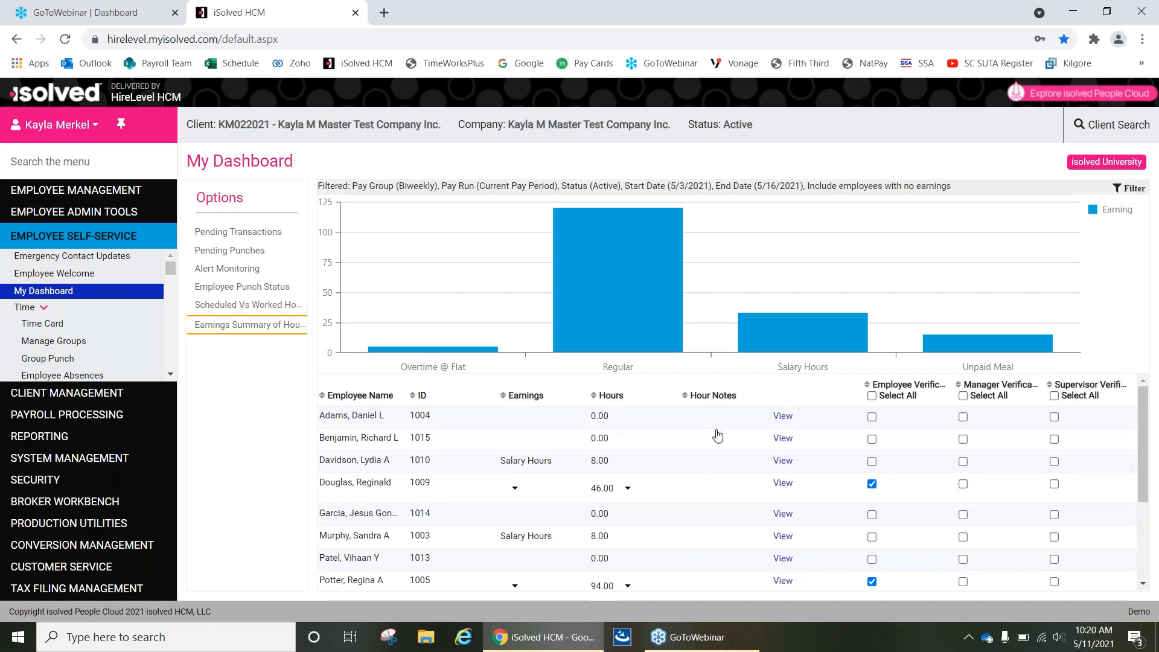
{"action": "left_click", "coordinate": [963, 395]}
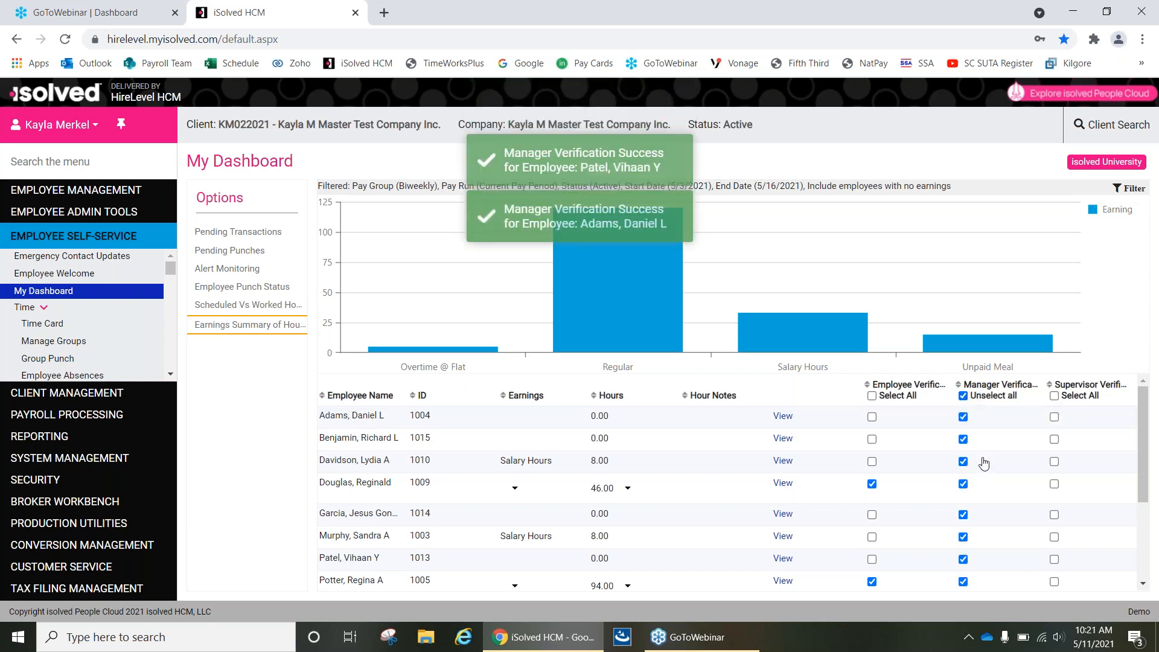
Open the time card of the employee with 94.00 hours from the summary and examine the daily hour entries.
{"action": "scroll", "coordinate": [972, 460], "scroll_direction": "down", "scroll_amount": 3}
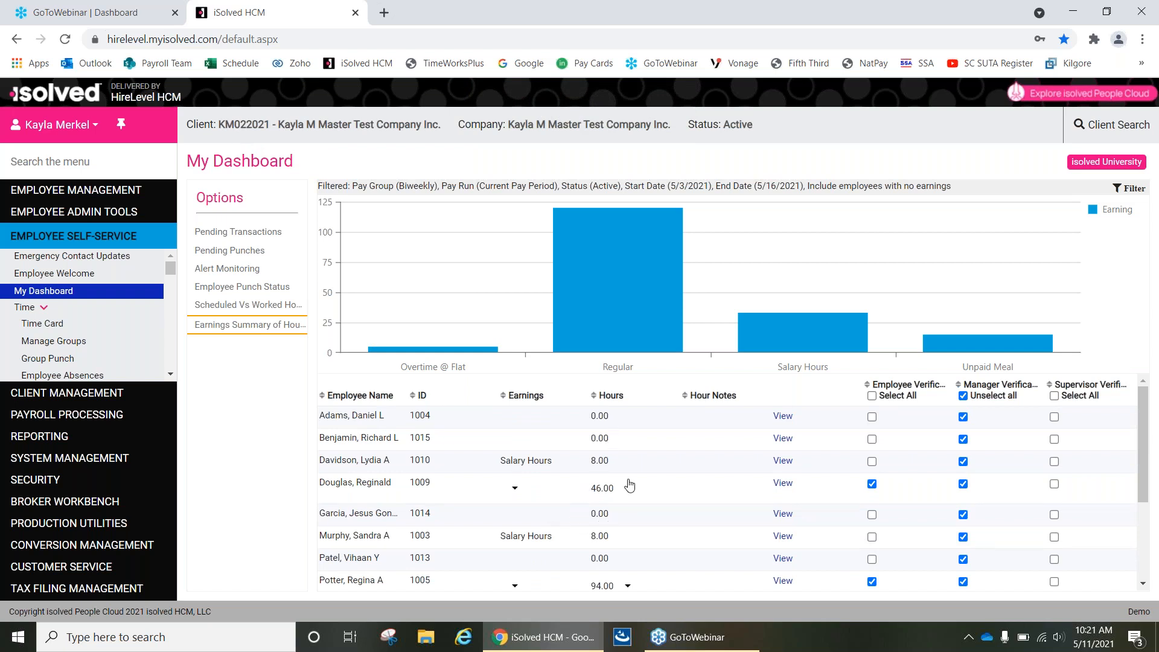
{"action": "scroll", "coordinate": [628, 487], "scroll_direction": "down", "scroll_amount": 1}
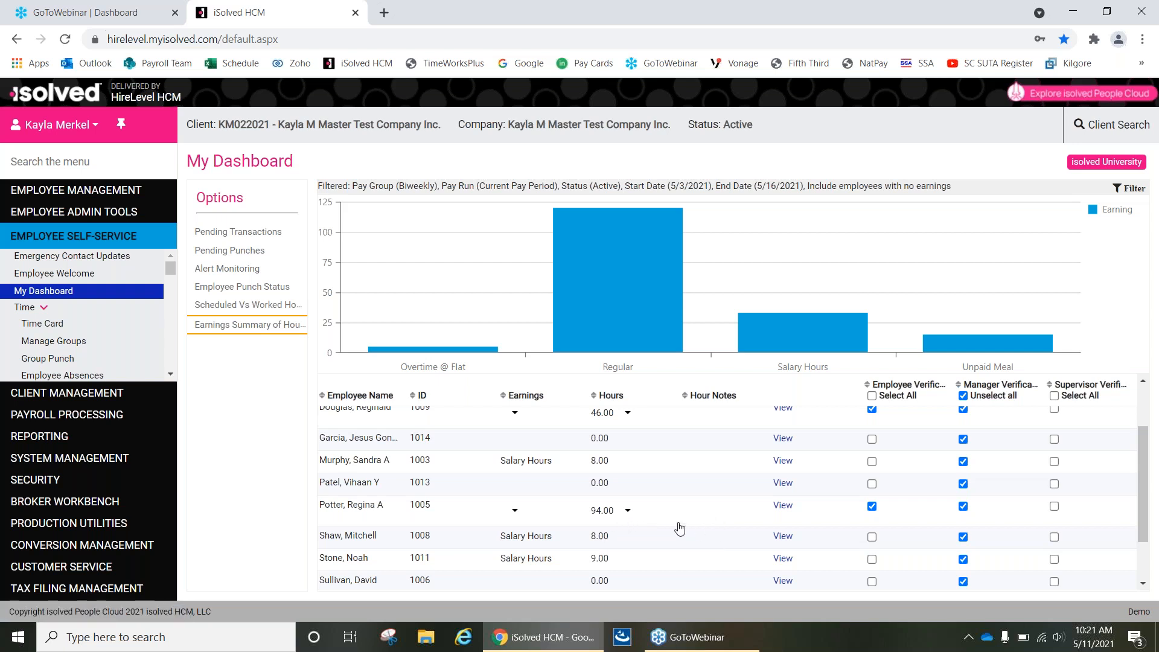
{"action": "left_click", "coordinate": [782, 507]}
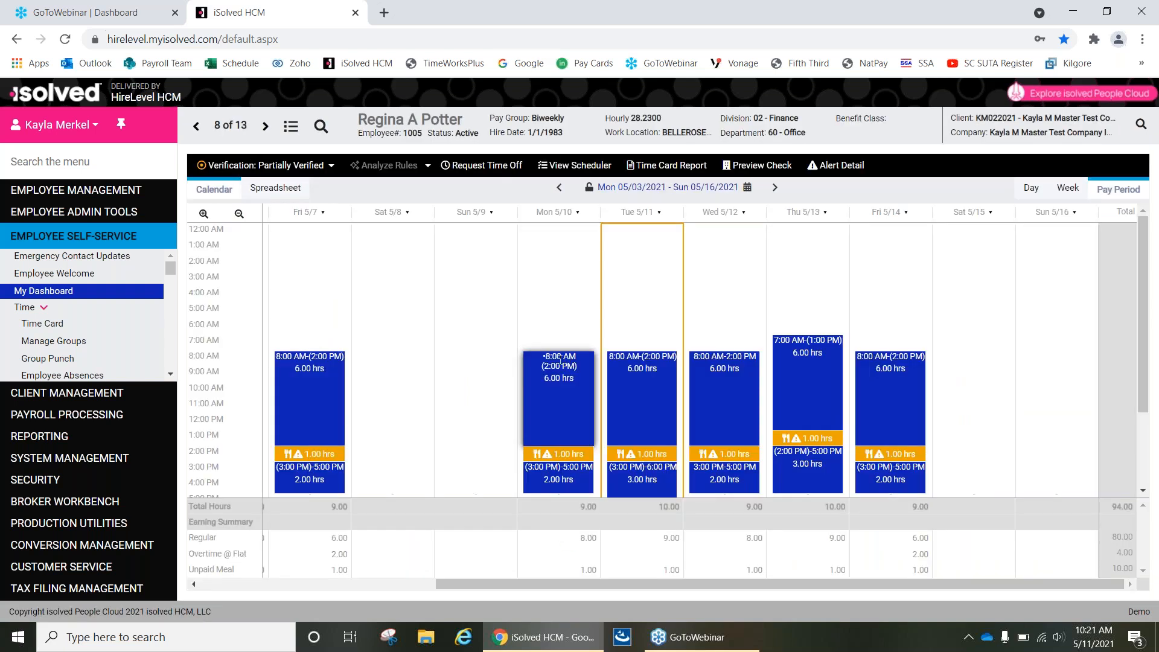
{"action": "scroll", "coordinate": [559, 422], "scroll_direction": "down", "scroll_amount": 2}
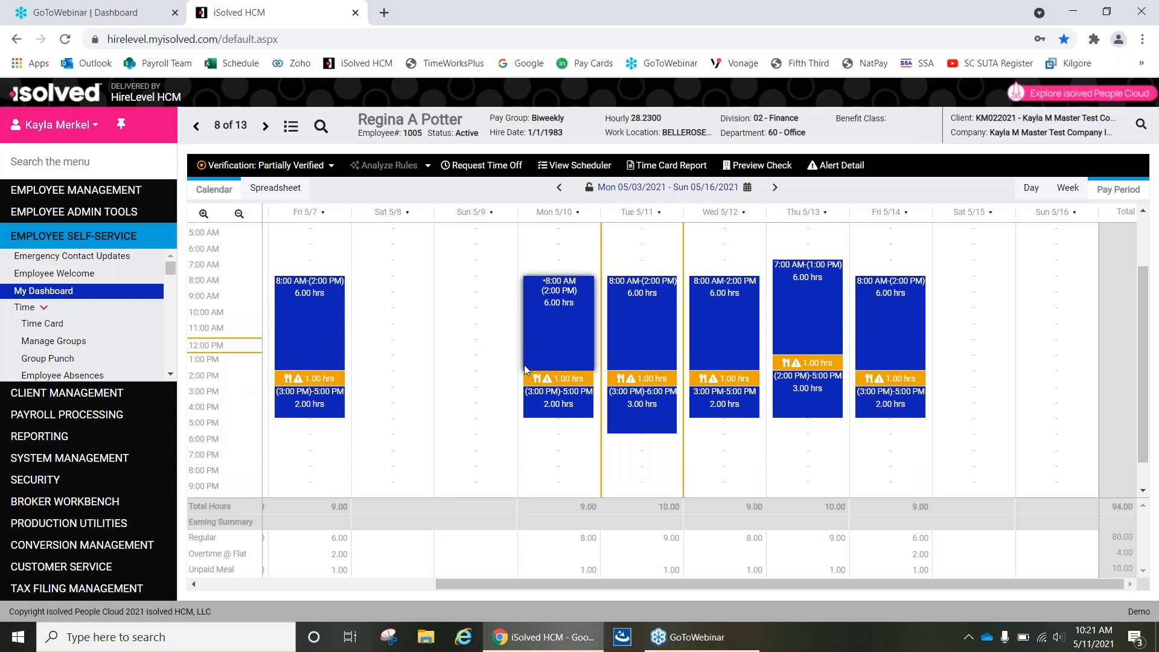
{"action": "mouse_move", "coordinate": [523, 365]}
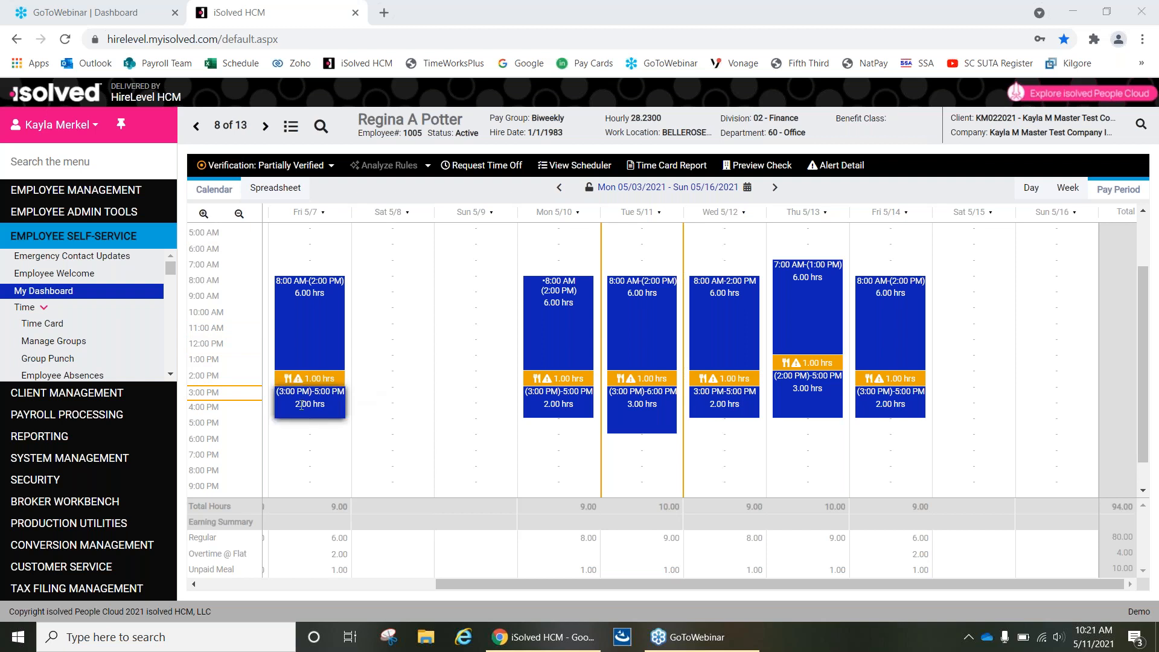
{"action": "mouse_move", "coordinate": [300, 406]}
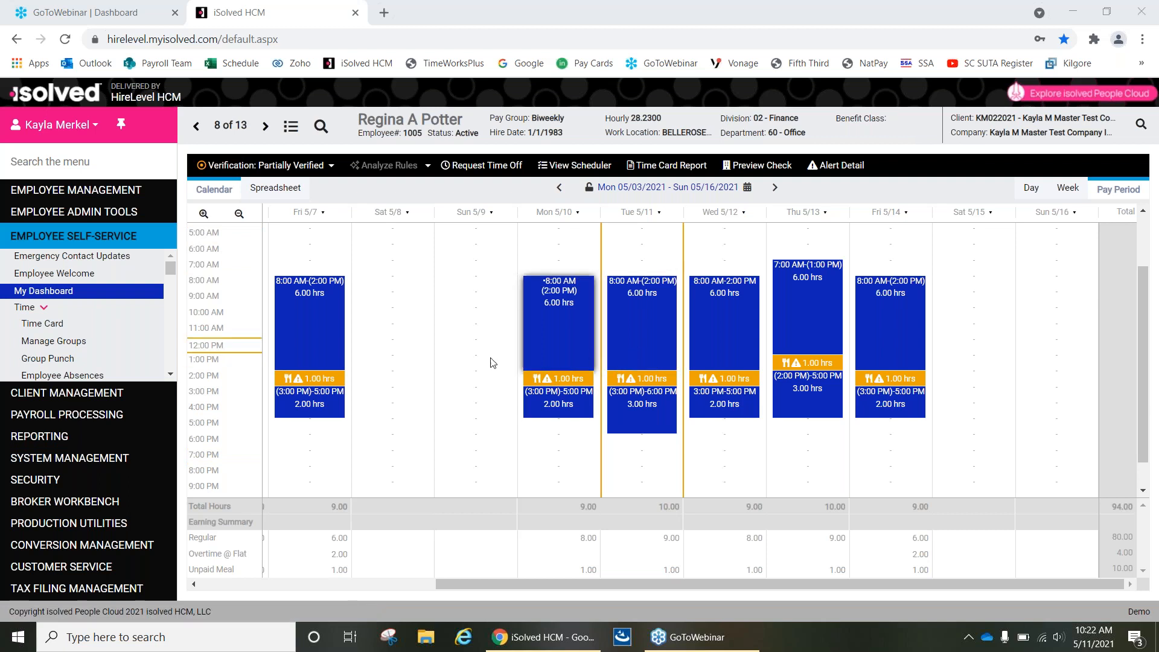
Open Process Payroll for the next payroll run and lock the time cards.
{"action": "left_click", "coordinate": [109, 414]}
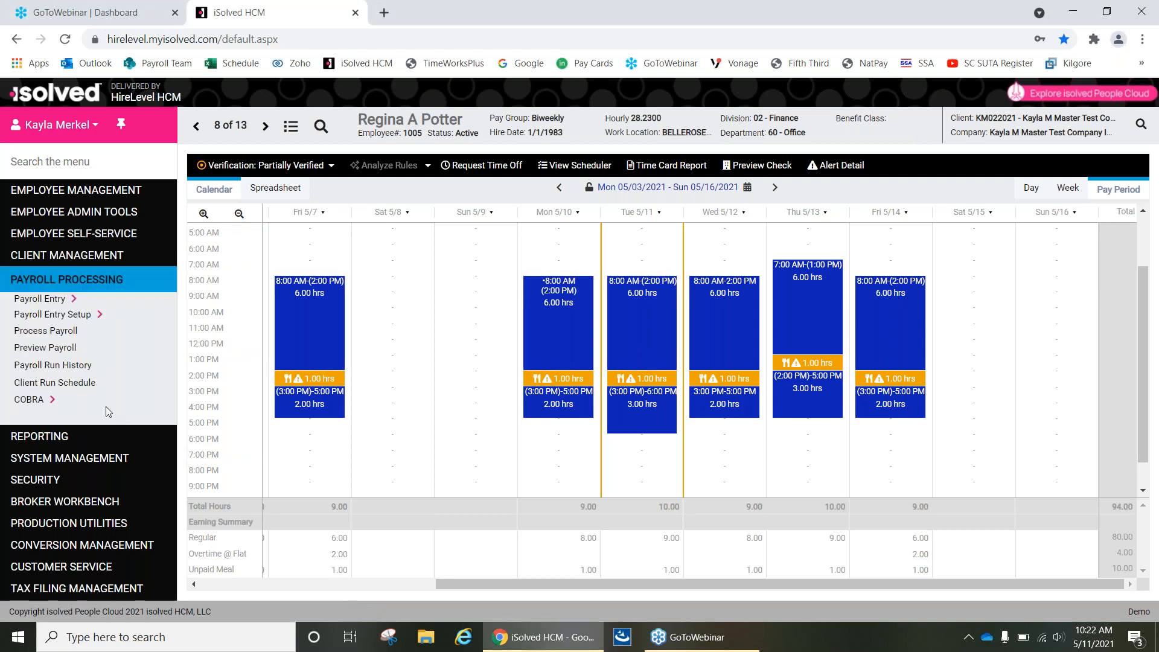
{"action": "left_click", "coordinate": [56, 333]}
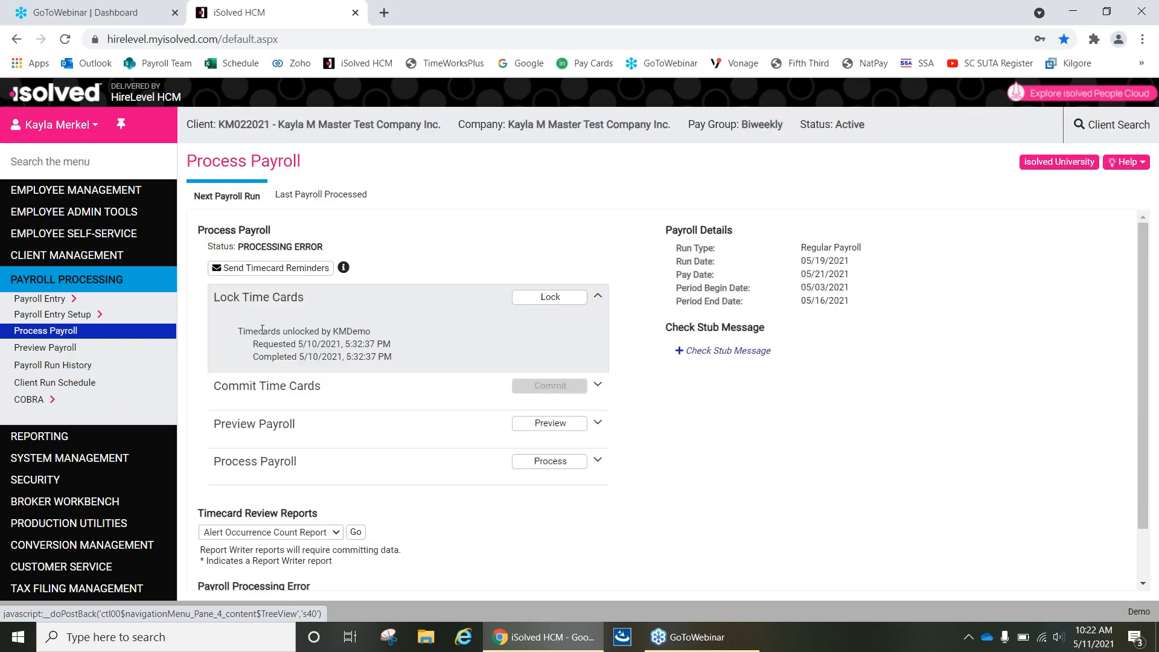
{"action": "scroll", "coordinate": [441, 467], "scroll_direction": "down", "scroll_amount": 1}
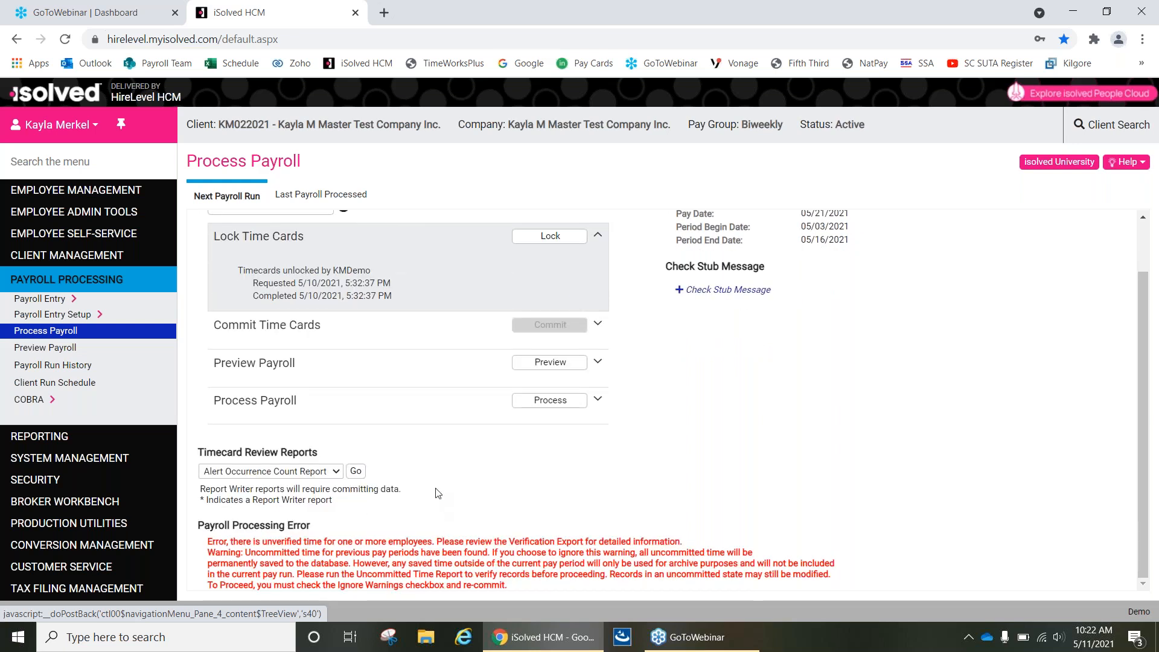
{"action": "scroll", "coordinate": [438, 491], "scroll_direction": "up", "scroll_amount": 1}
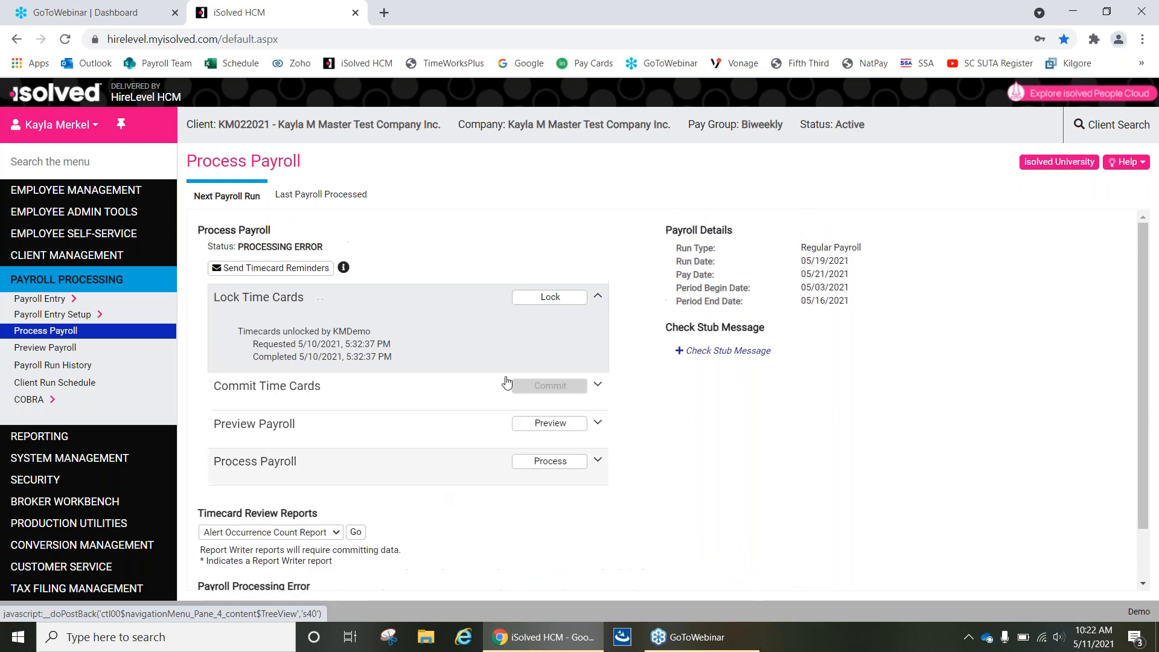
{"action": "left_click", "coordinate": [542, 298]}
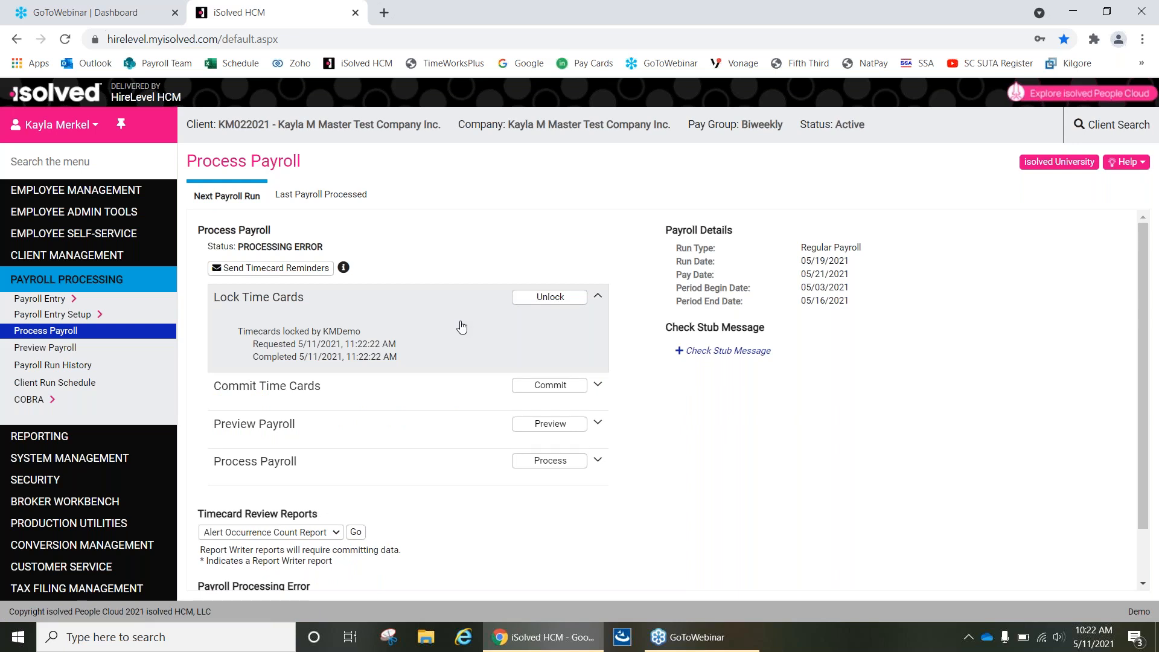
Try to commit the time cards with Ignore Warnings left off, and review the payroll processing error details.
{"action": "left_click", "coordinate": [552, 387]}
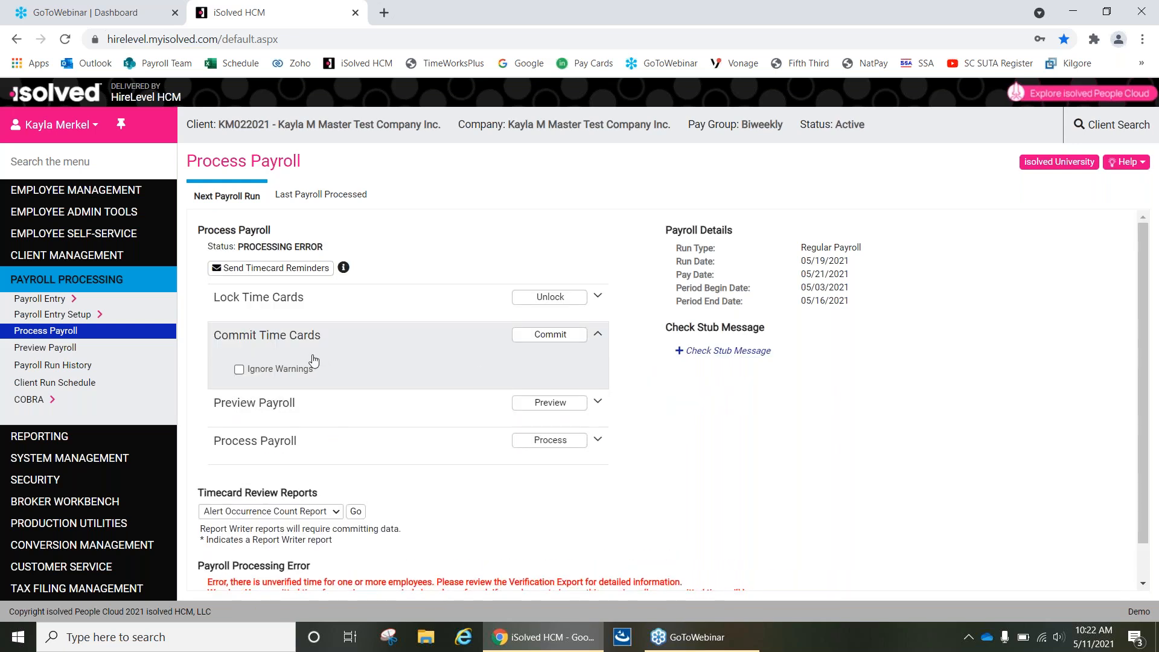
{"action": "scroll", "coordinate": [281, 341], "scroll_direction": "down", "scroll_amount": 1}
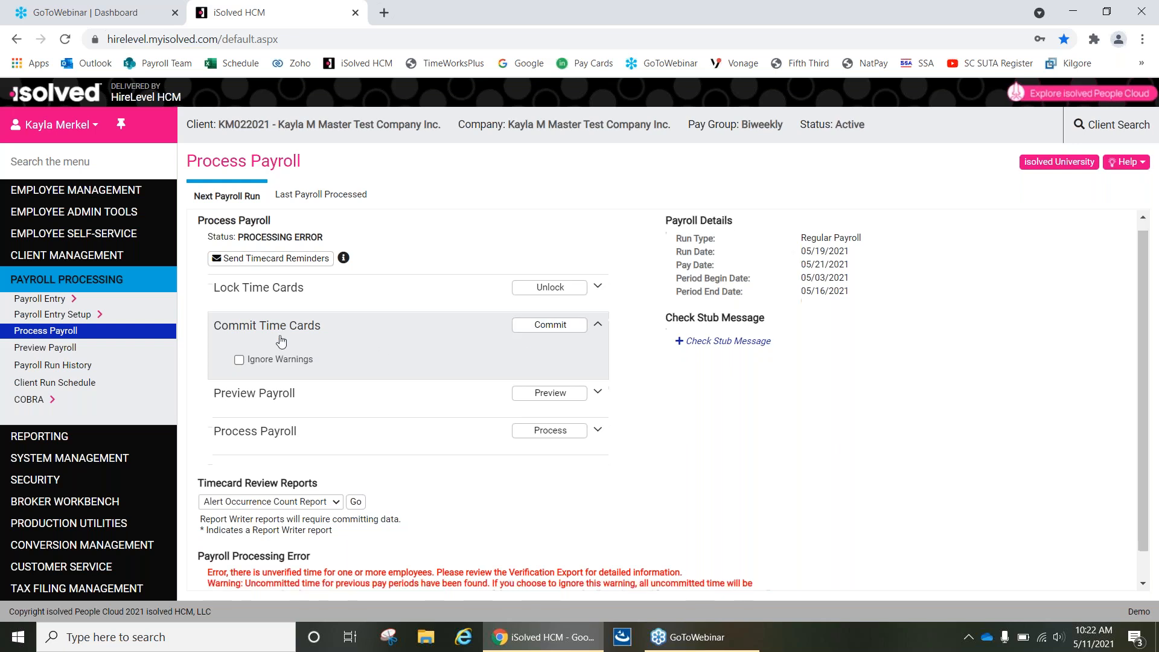
{"action": "scroll", "coordinate": [281, 341], "scroll_direction": "down", "scroll_amount": 2}
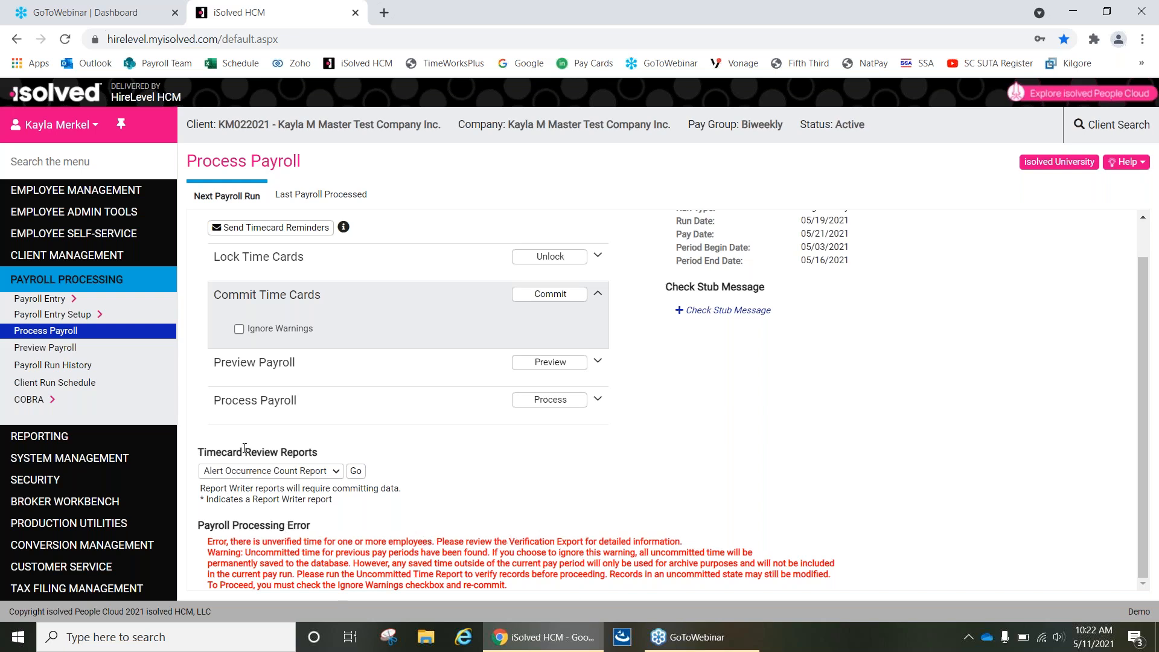
Run the Verification Export timecard review report and open the downloaded spreadsheet in Excel.
{"action": "left_click", "coordinate": [270, 472]}
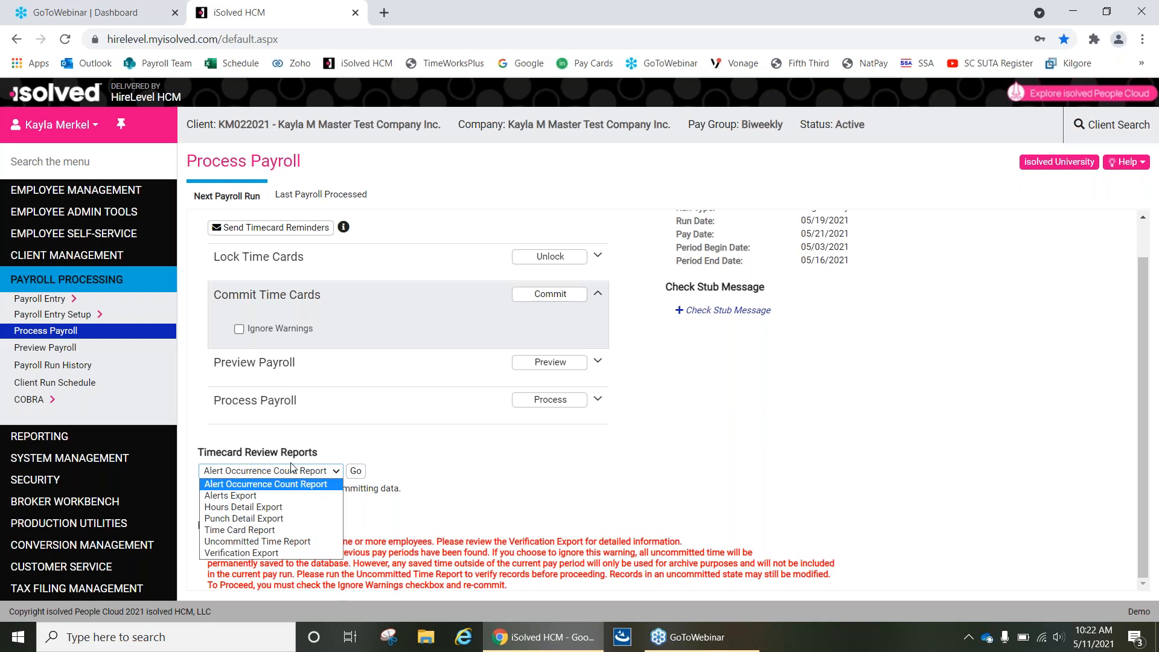
{"action": "left_click", "coordinate": [262, 553]}
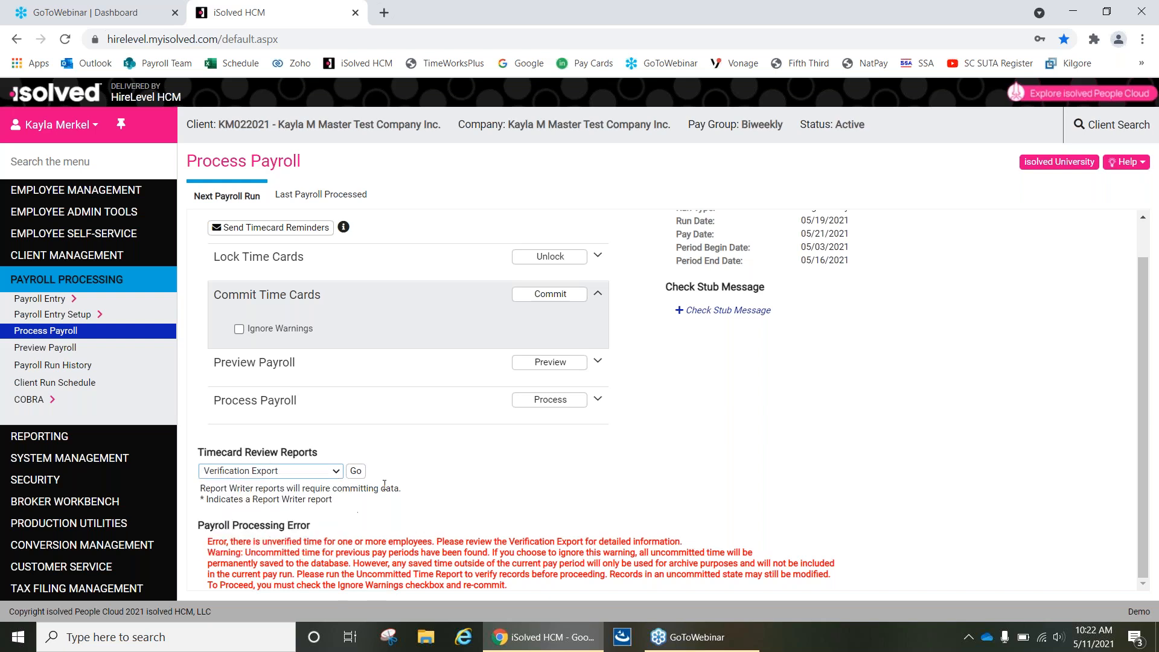
{"action": "left_click", "coordinate": [355, 471]}
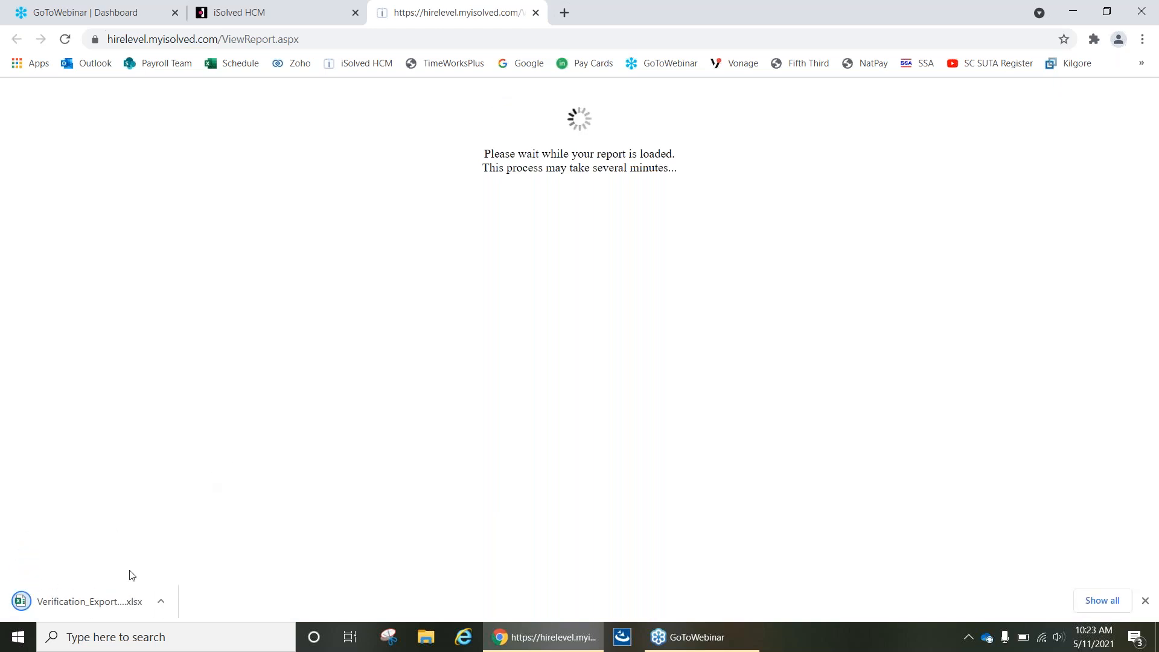
{"action": "left_click", "coordinate": [112, 606]}
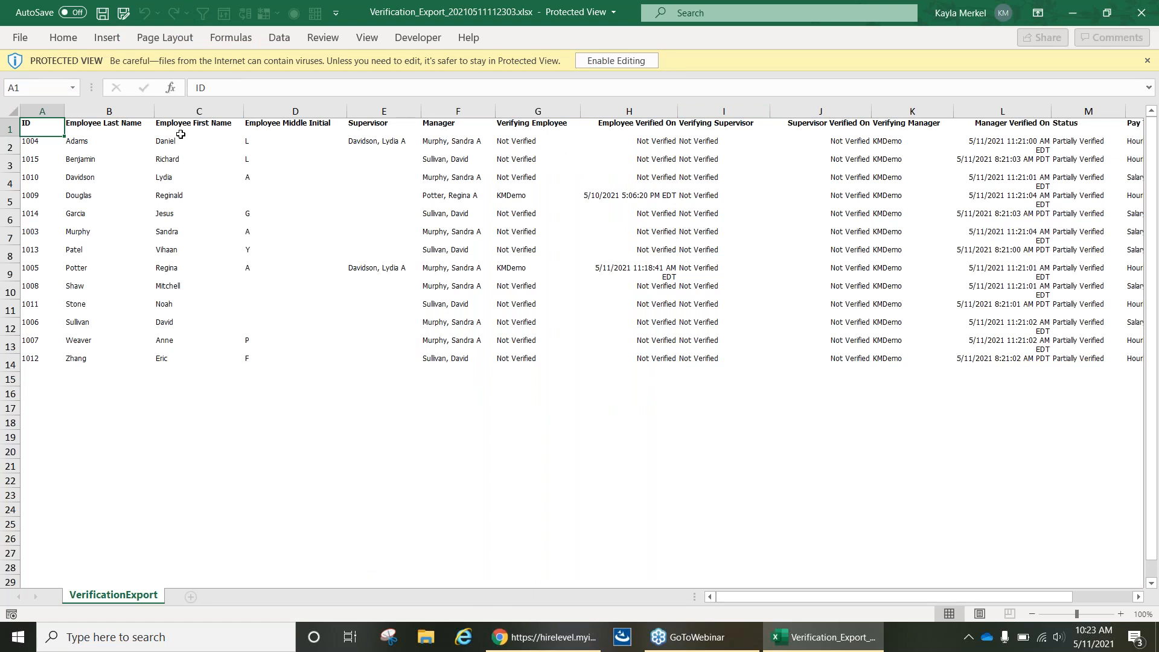
Examine the employee, supervisor and manager verification columns of the verification export, then close the workbook and the report loading page.
{"action": "left_click_drag", "start_coordinate": [82, 142], "coordinate": [674, 192]}
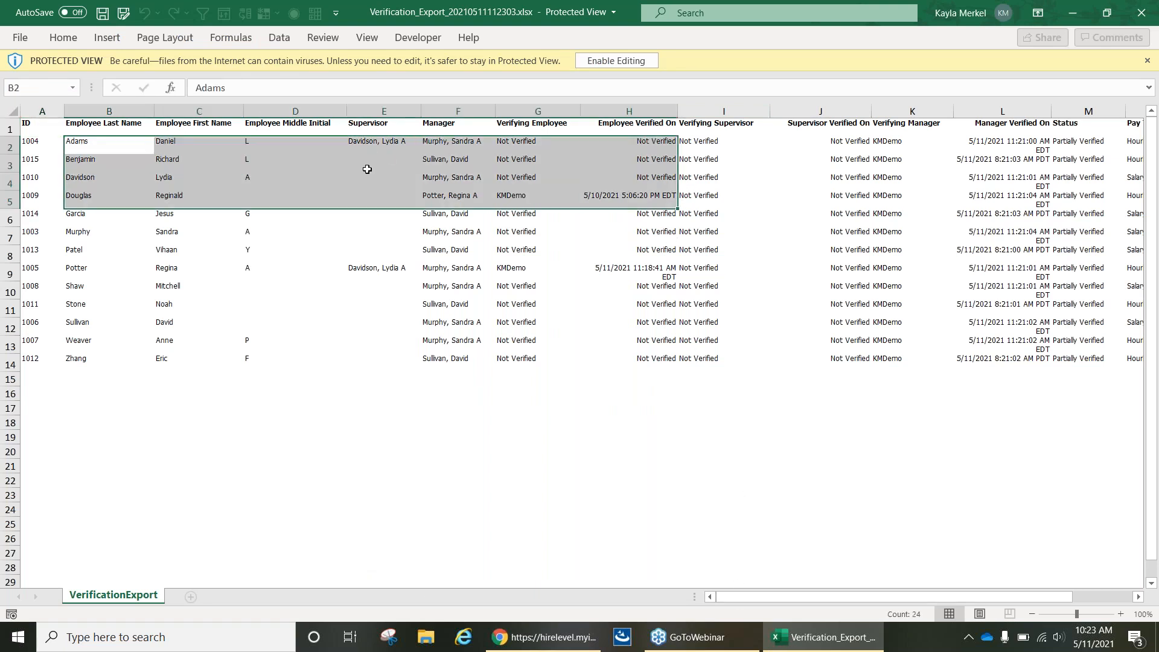
{"action": "left_click", "coordinate": [362, 196]}
{"action": "left_click_drag", "start_coordinate": [87, 141], "coordinate": [711, 187]}
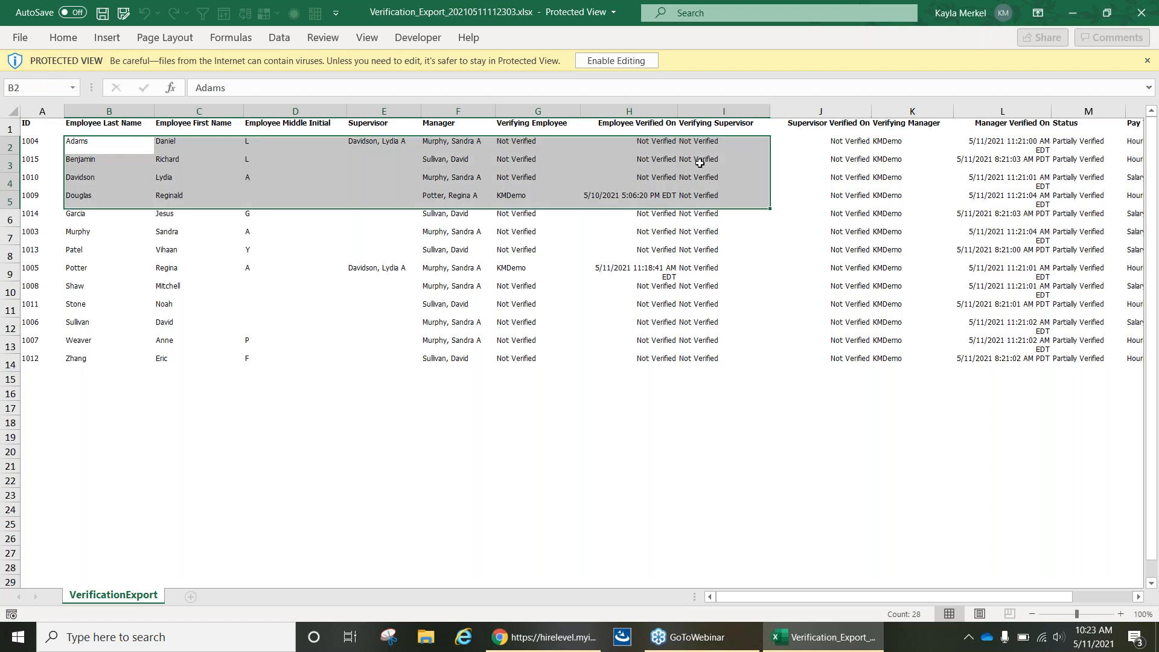
{"action": "left_click", "coordinate": [717, 348]}
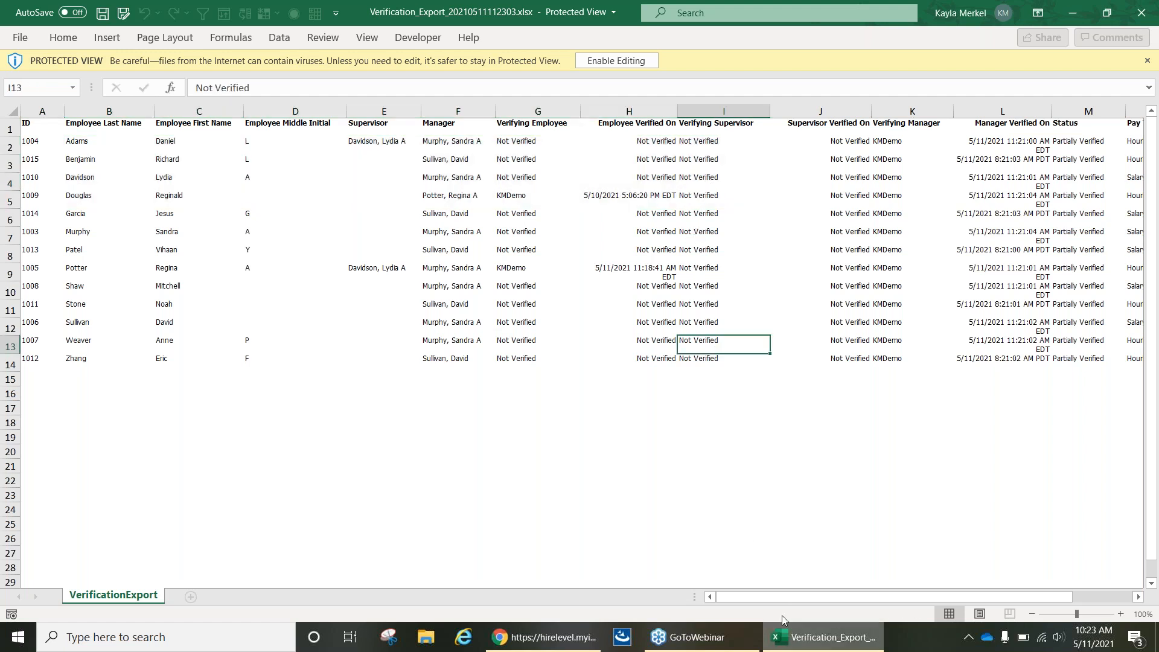
{"action": "left_click_drag", "start_coordinate": [765, 593], "coordinate": [828, 599]}
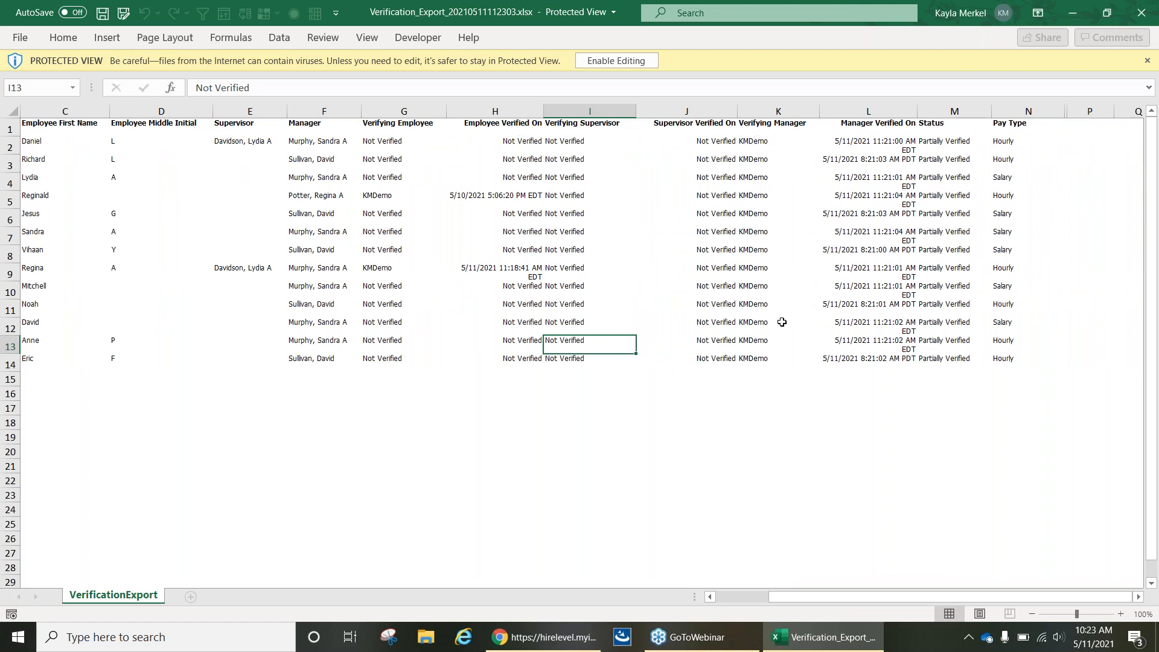
{"action": "left_click_drag", "start_coordinate": [825, 600], "coordinate": [772, 600]}
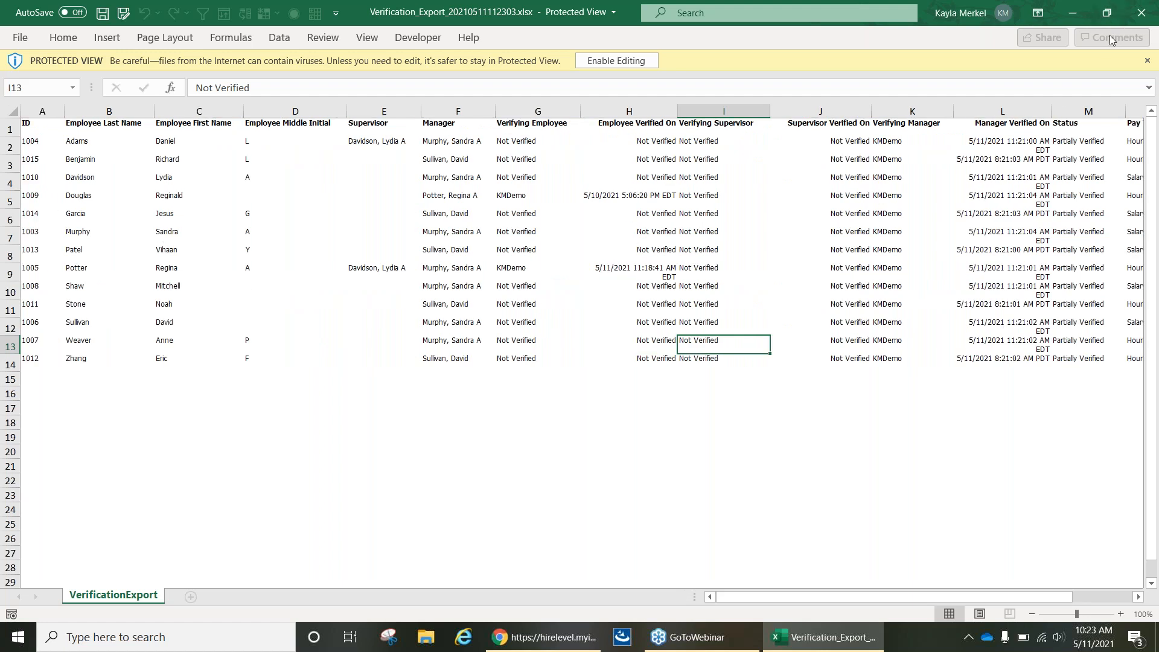
{"action": "left_click", "coordinate": [1143, 13]}
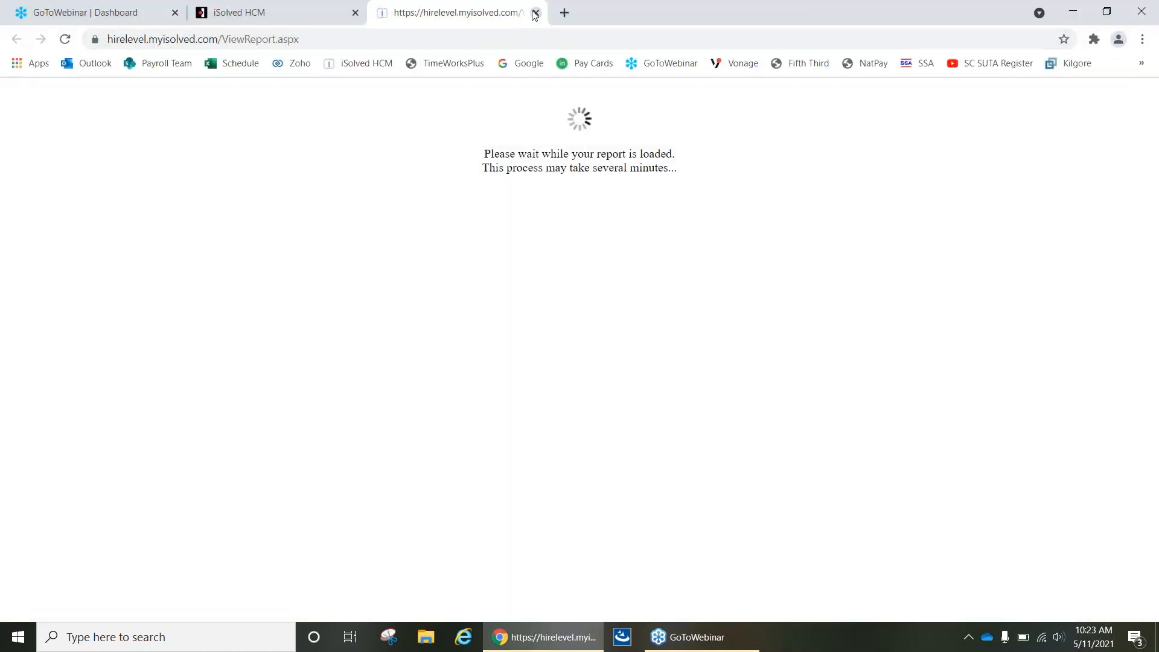
{"action": "left_click", "coordinate": [534, 13]}
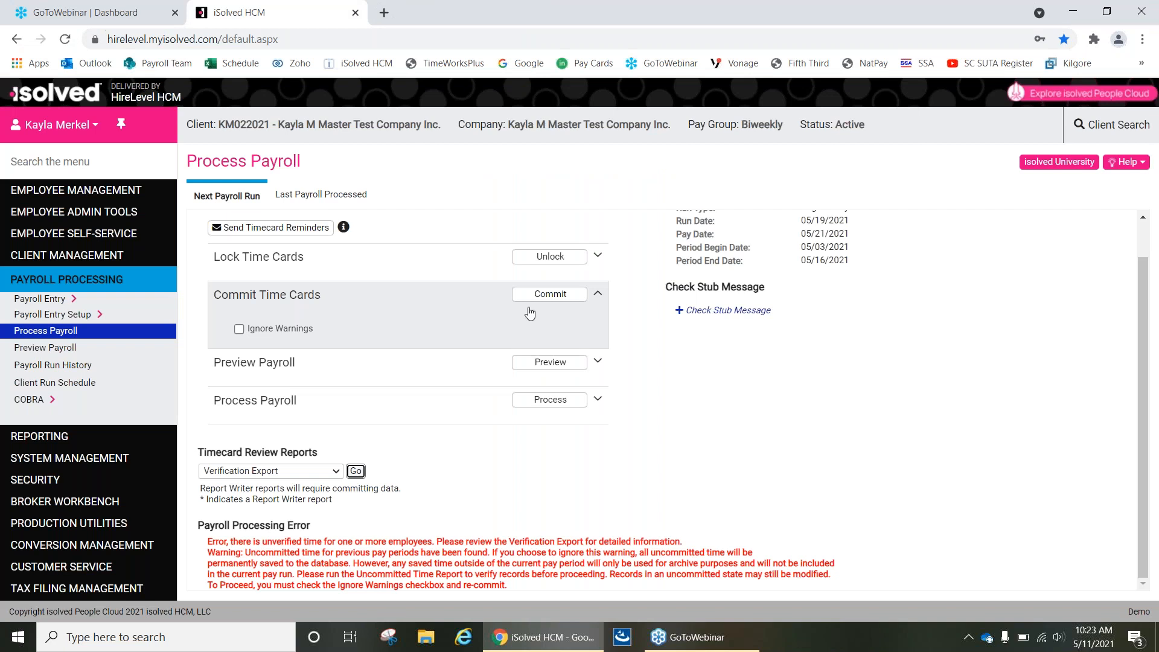
Try to commit the time cards with Ignore Warnings turned on.
{"action": "left_click", "coordinate": [238, 331]}
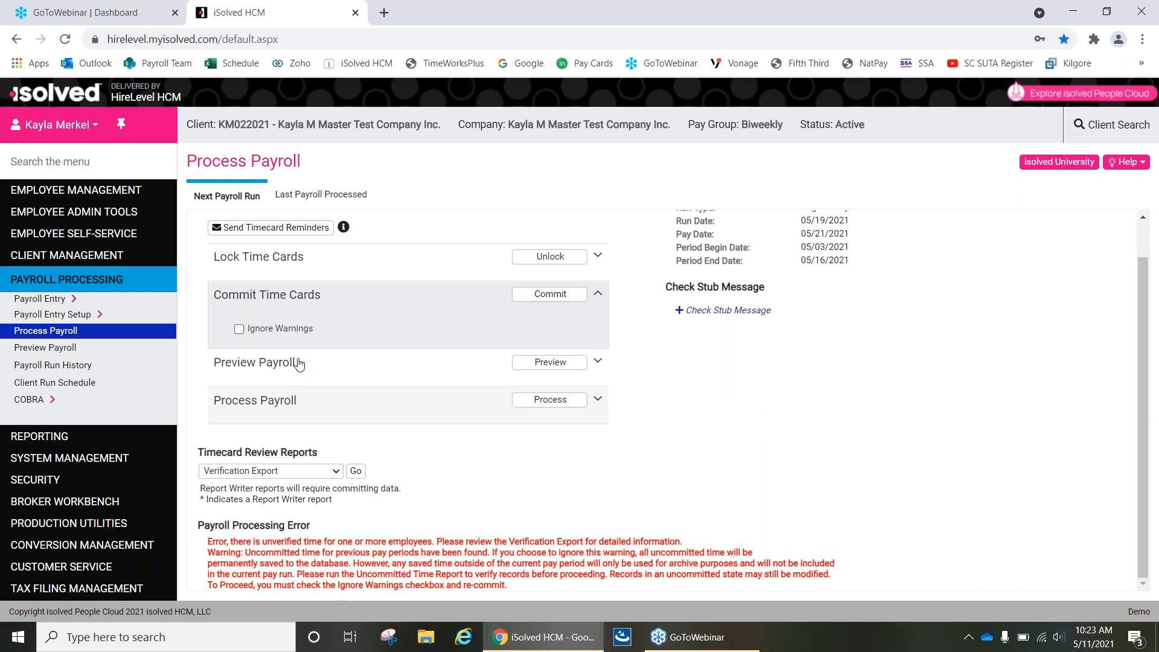
{"action": "left_click", "coordinate": [239, 331]}
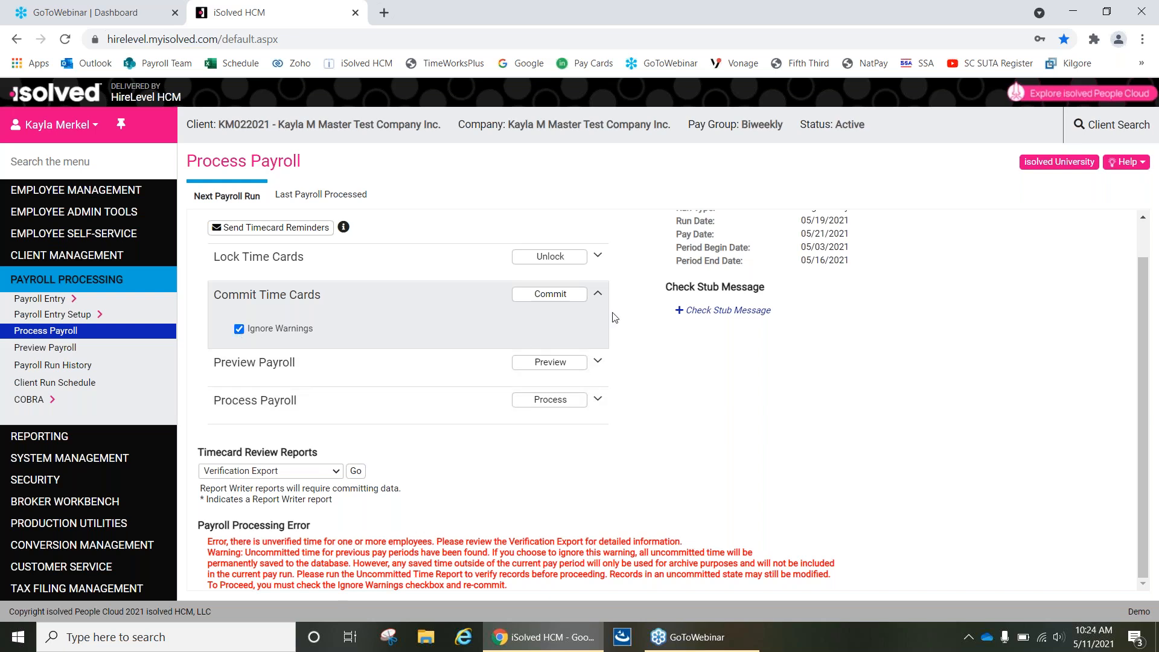
{"action": "left_click", "coordinate": [545, 295]}
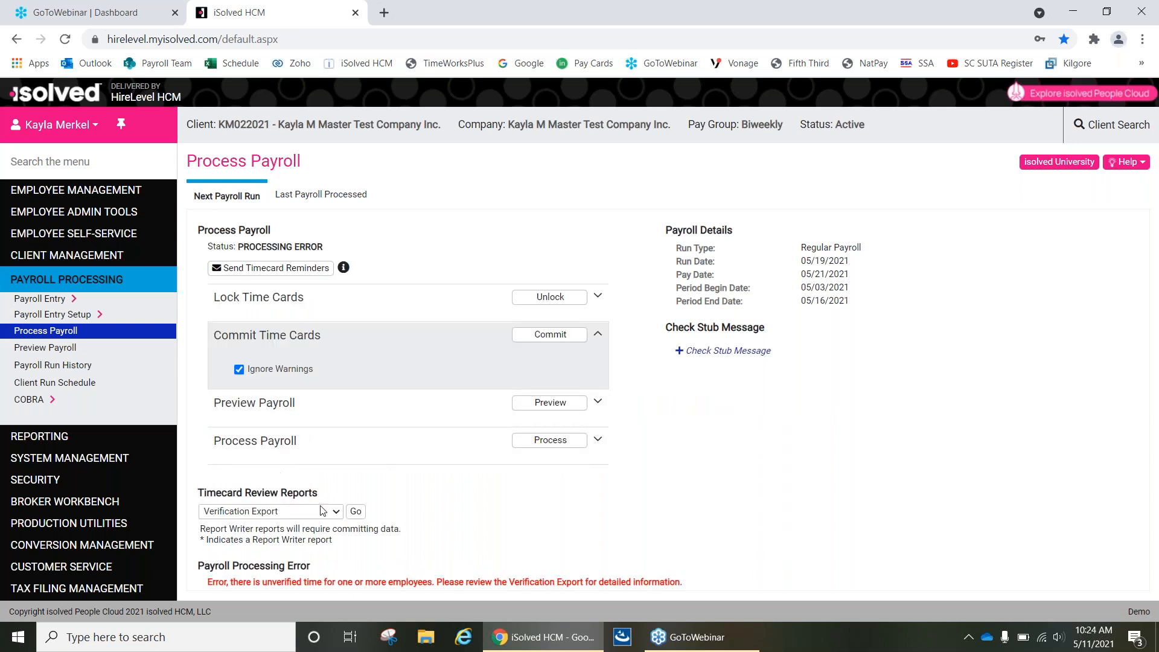
In My Dashboard's Earnings Summary of Hours for the Biweekly current pay period, apply supervisor and employee verification to all employees.
{"action": "left_click", "coordinate": [54, 256]}
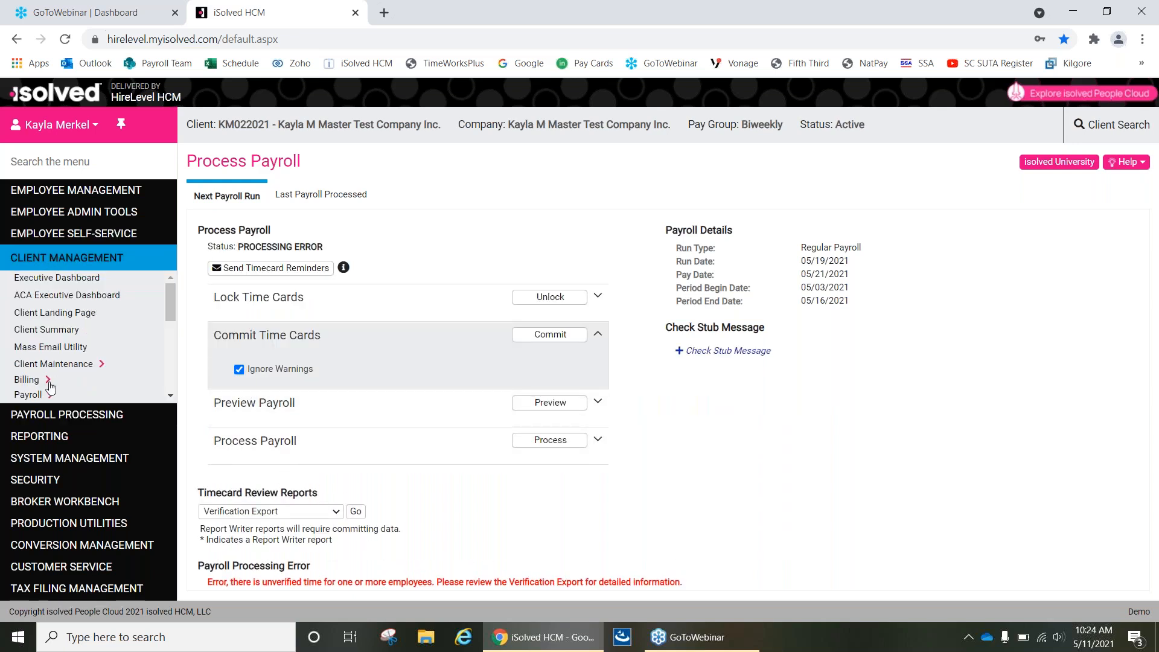
{"action": "scroll", "coordinate": [49, 362], "scroll_direction": "down", "scroll_amount": 5}
{"action": "scroll", "coordinate": [50, 362], "scroll_direction": "up", "scroll_amount": 5}
{"action": "left_click", "coordinate": [74, 233]}
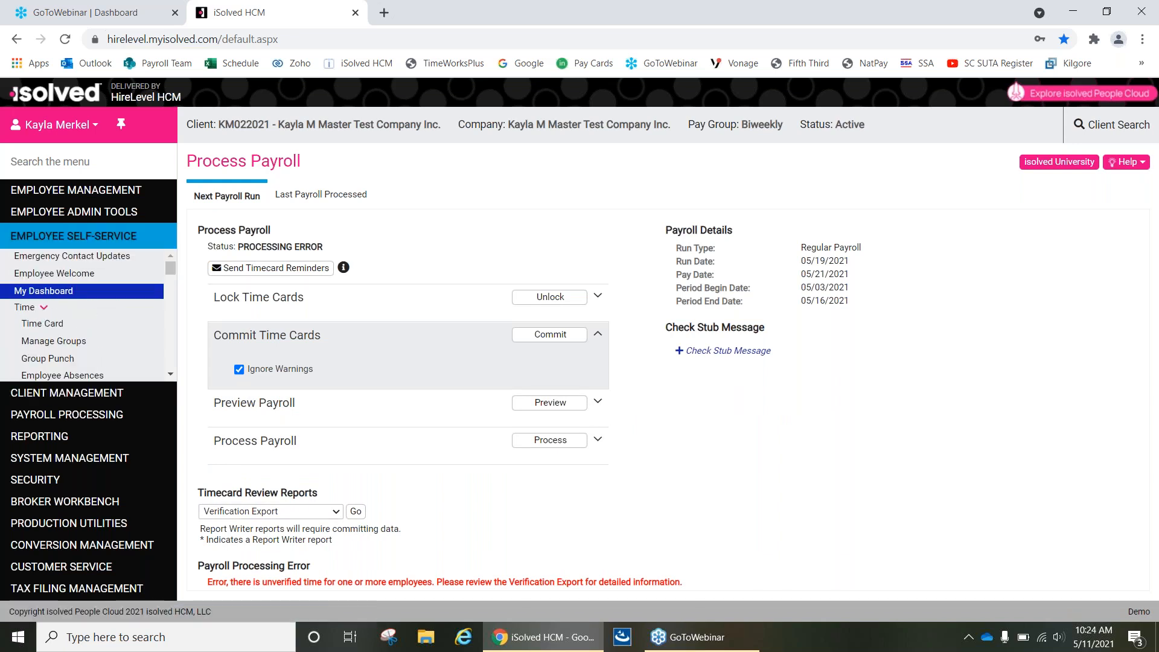
{"action": "left_click", "coordinate": [46, 291]}
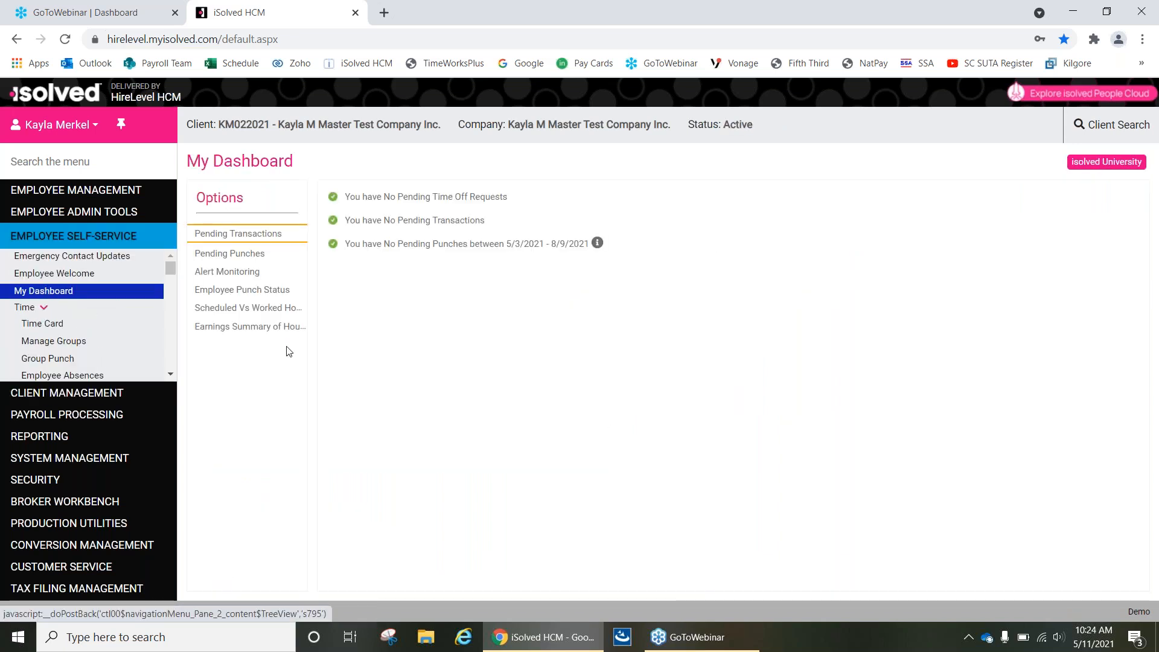
{"action": "left_click", "coordinate": [261, 327]}
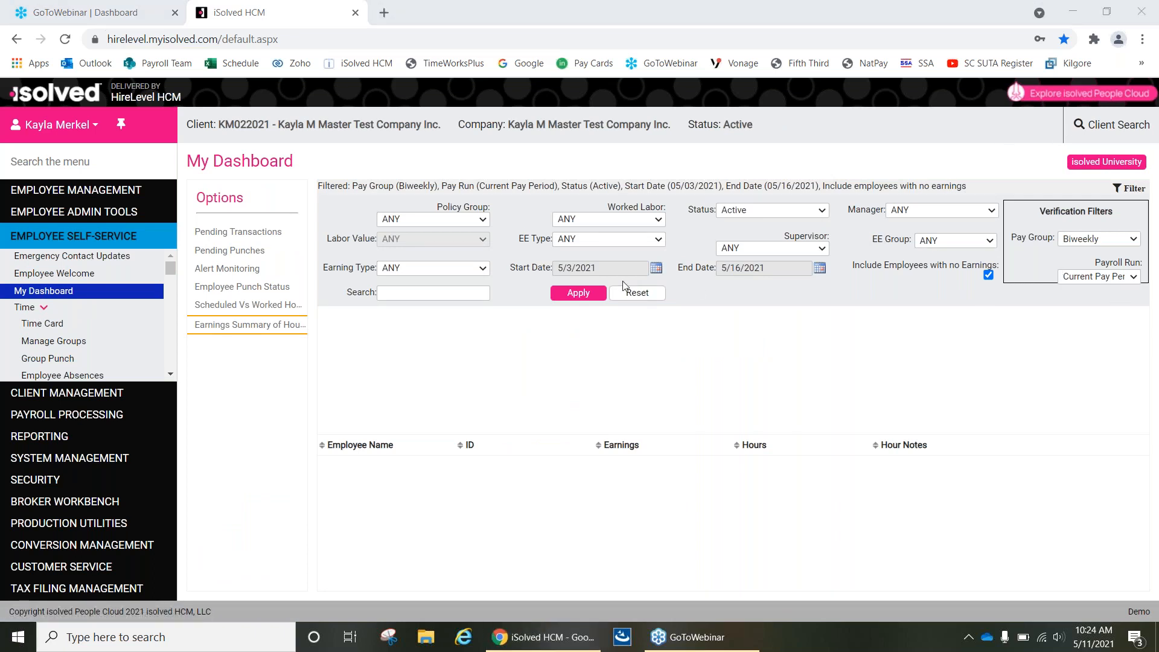
{"action": "left_click", "coordinate": [579, 292]}
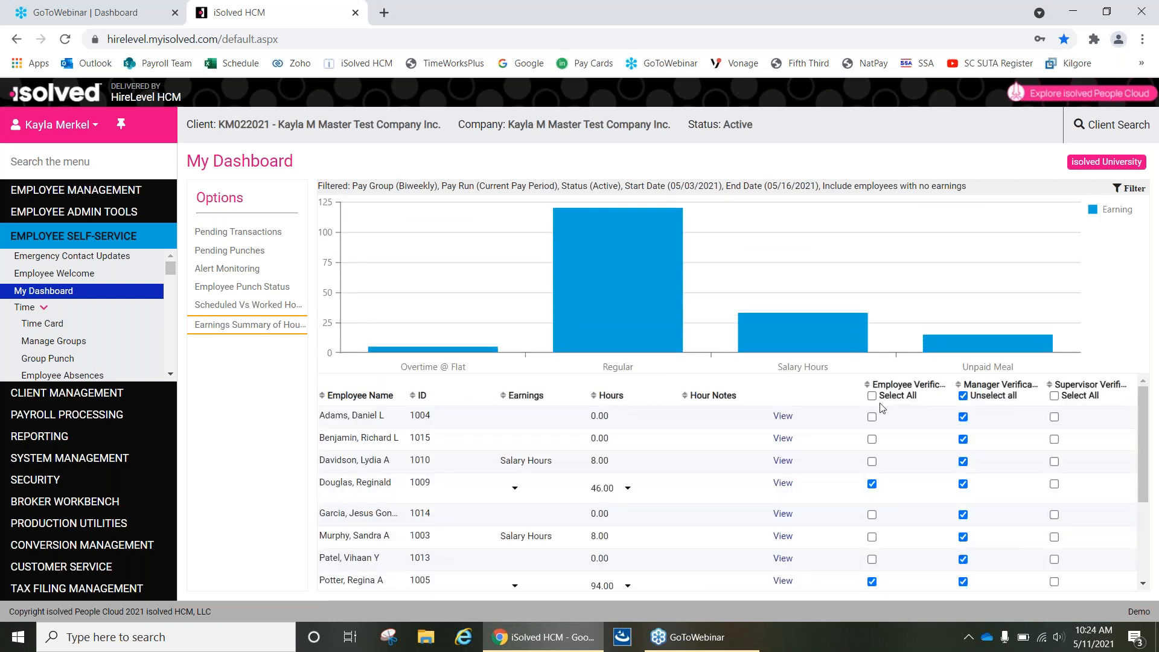
{"action": "left_click", "coordinate": [1055, 396]}
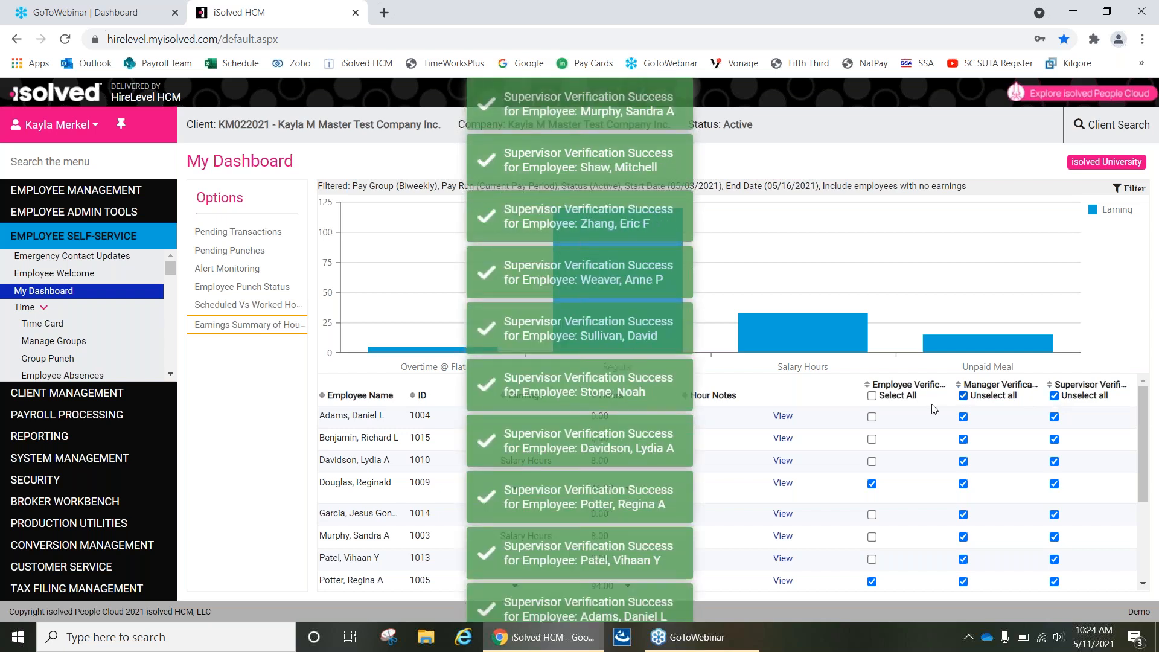
{"action": "left_click", "coordinate": [871, 396]}
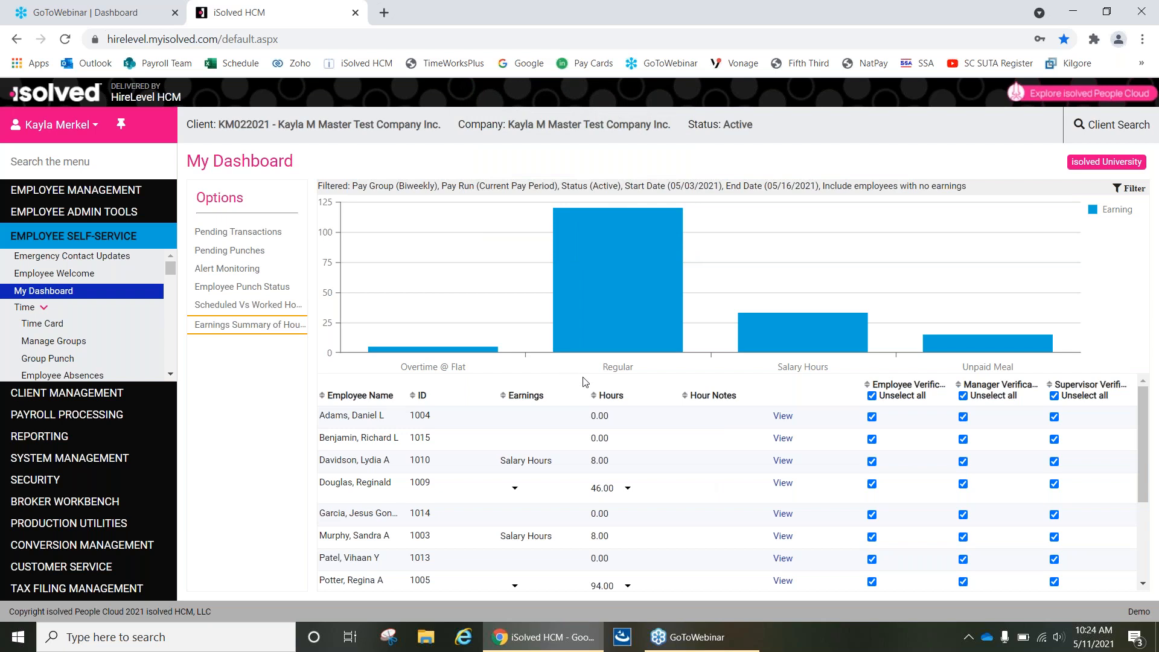
Examine the earnings breakdown of the employee with 46.00 hours in the summary, and collapse it again.
{"action": "scroll", "coordinate": [619, 440], "scroll_direction": "down", "scroll_amount": 1}
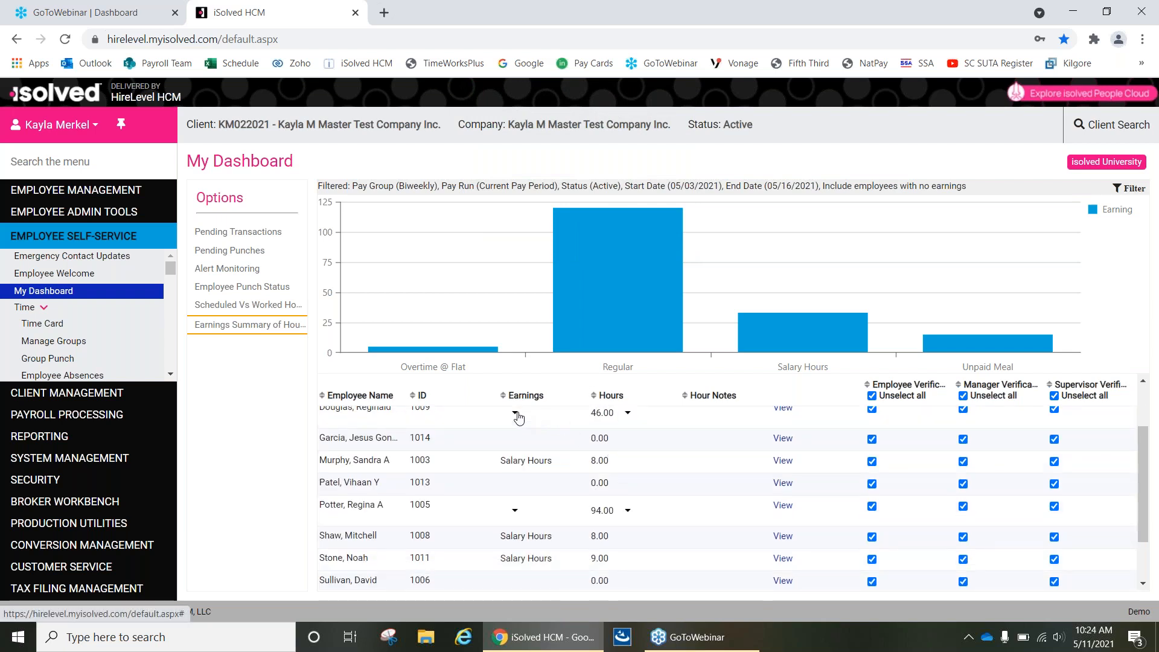
{"action": "left_click", "coordinate": [516, 415]}
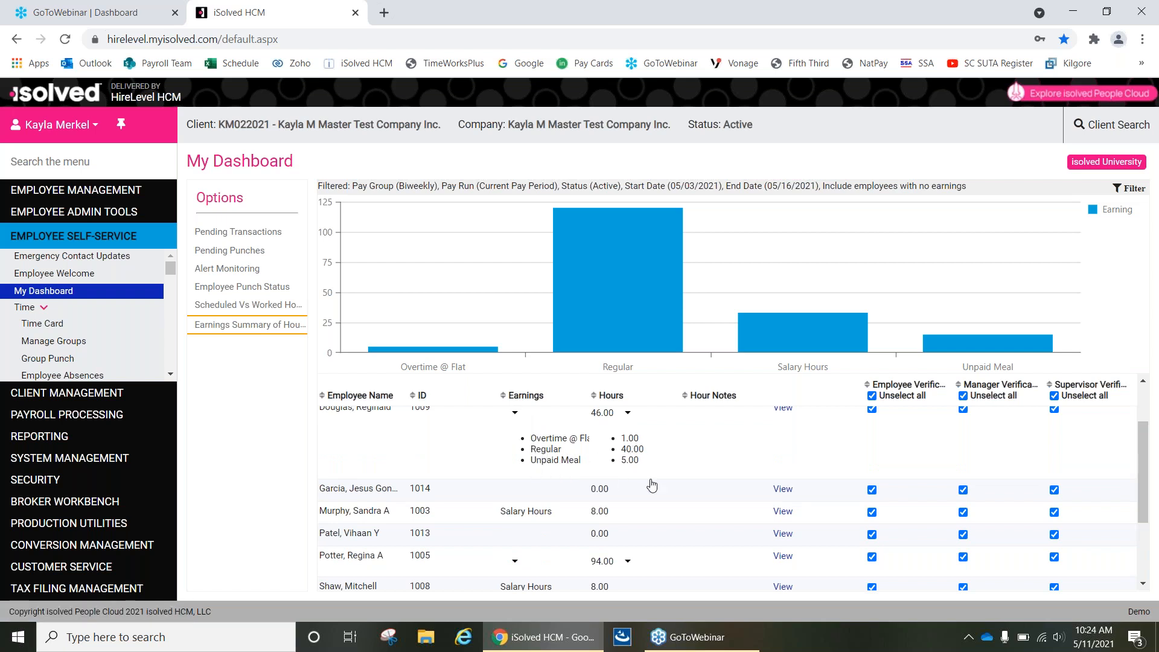
{"action": "left_click", "coordinate": [515, 414]}
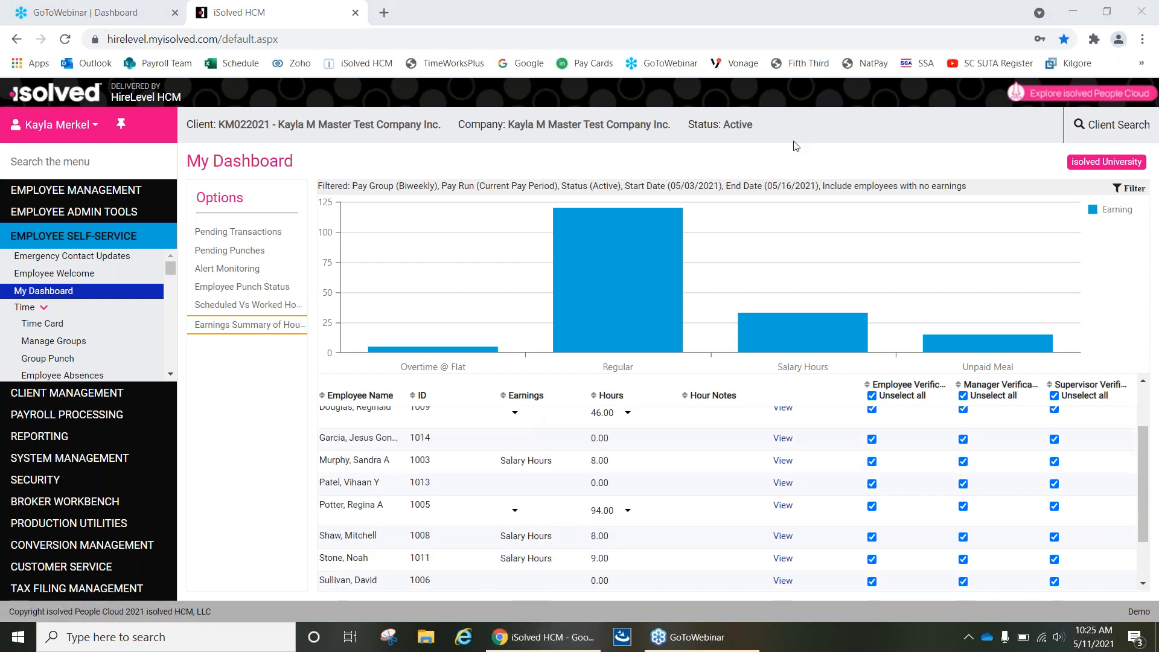
Return to Process Payroll and commit the time cards with Ignore Warnings turned on.
{"action": "left_click", "coordinate": [72, 423]}
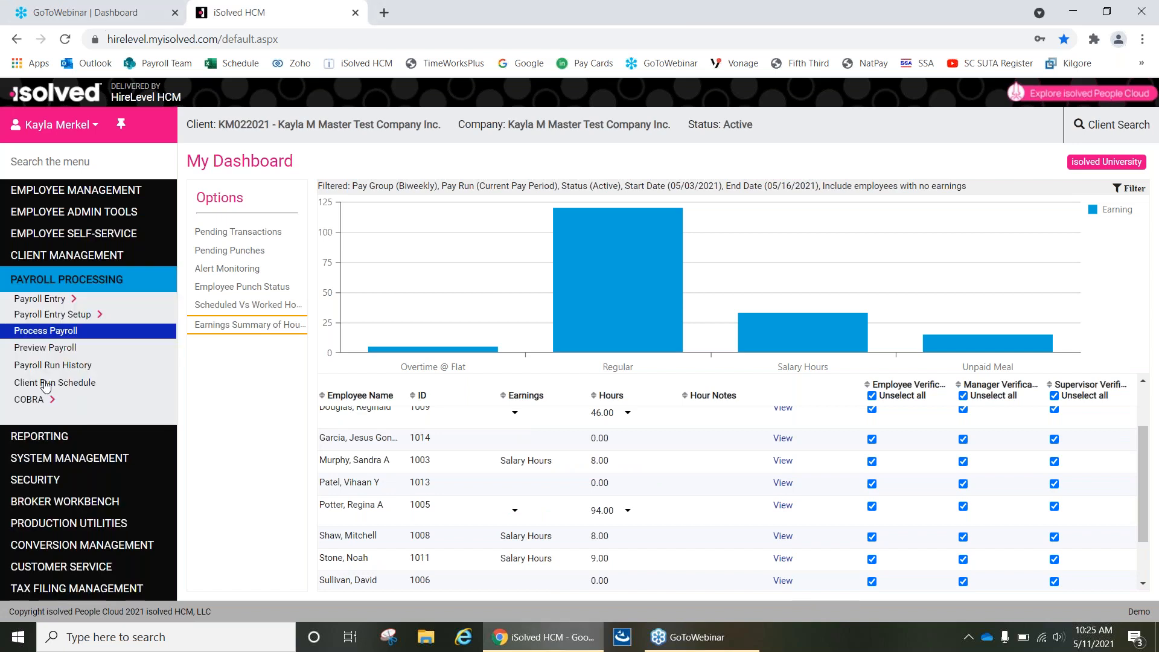
{"action": "left_click", "coordinate": [49, 332]}
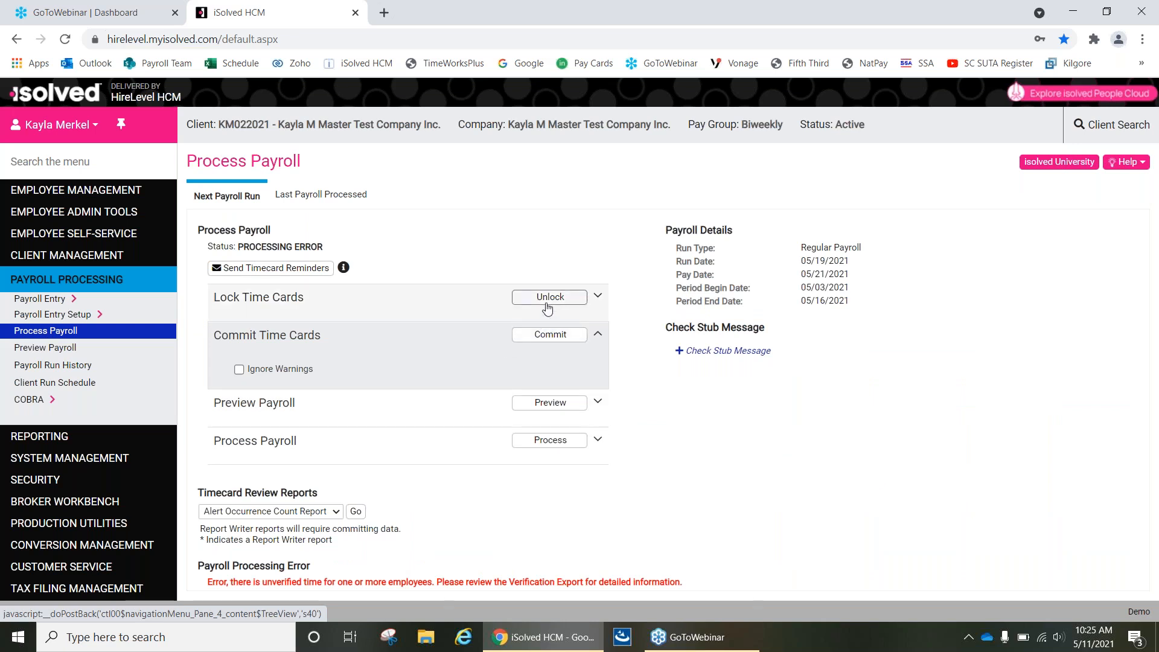
{"action": "left_click", "coordinate": [239, 370]}
{"action": "left_click", "coordinate": [558, 336]}
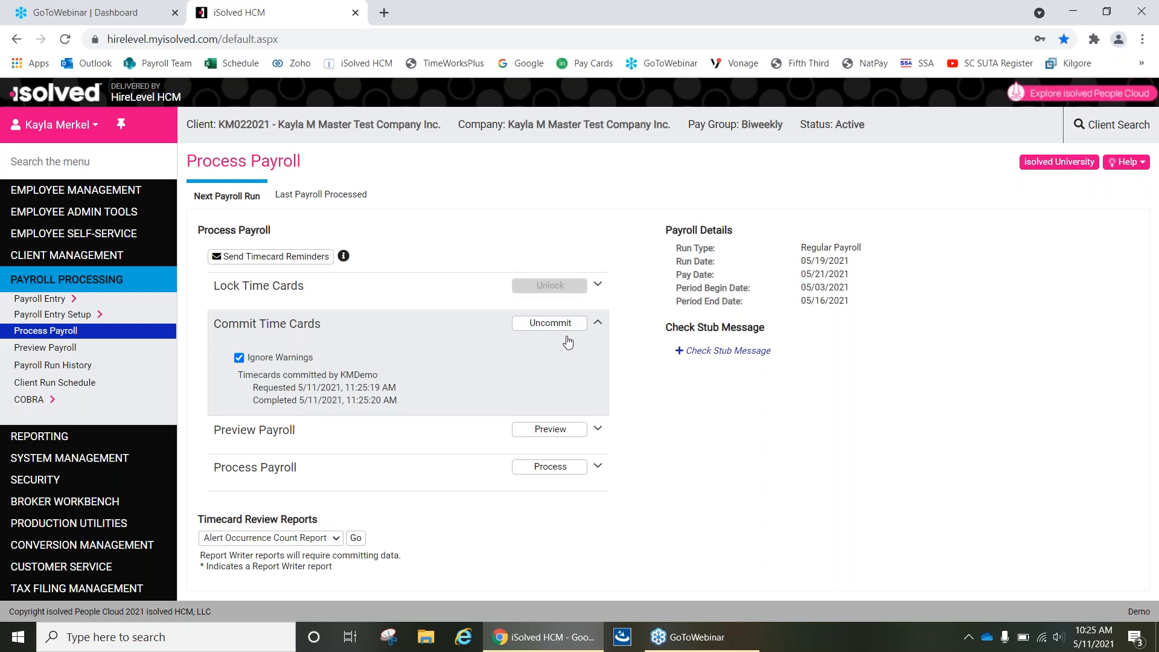
Open the Time Entry Grid and check the committed regular and overtime hours.
{"action": "left_click", "coordinate": [58, 299]}
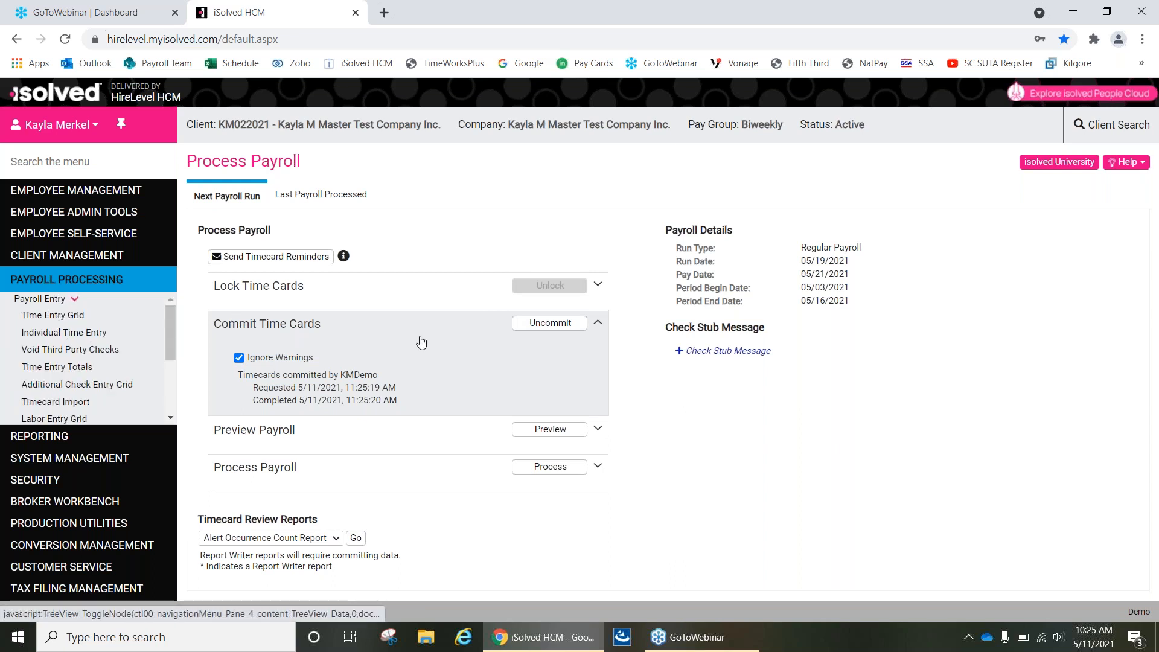
{"action": "left_click", "coordinate": [35, 318]}
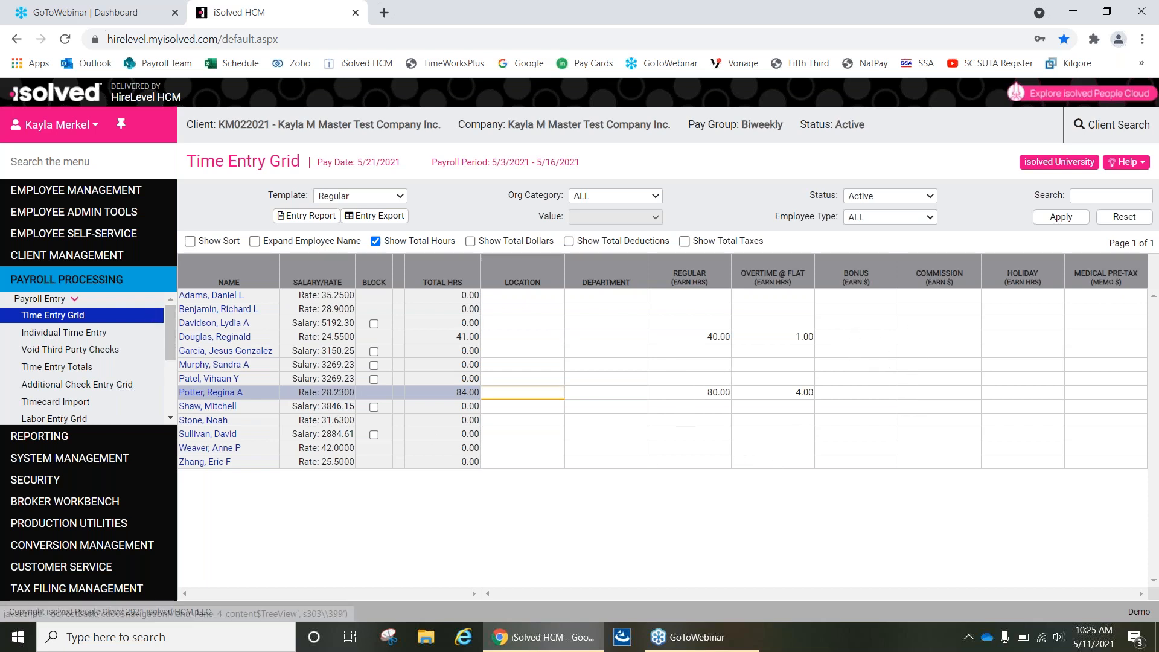
Preview the next payroll run, then run the Current Payroll Register preview report and close its loading page.
{"action": "scroll", "coordinate": [63, 385], "scroll_direction": "down", "scroll_amount": 3}
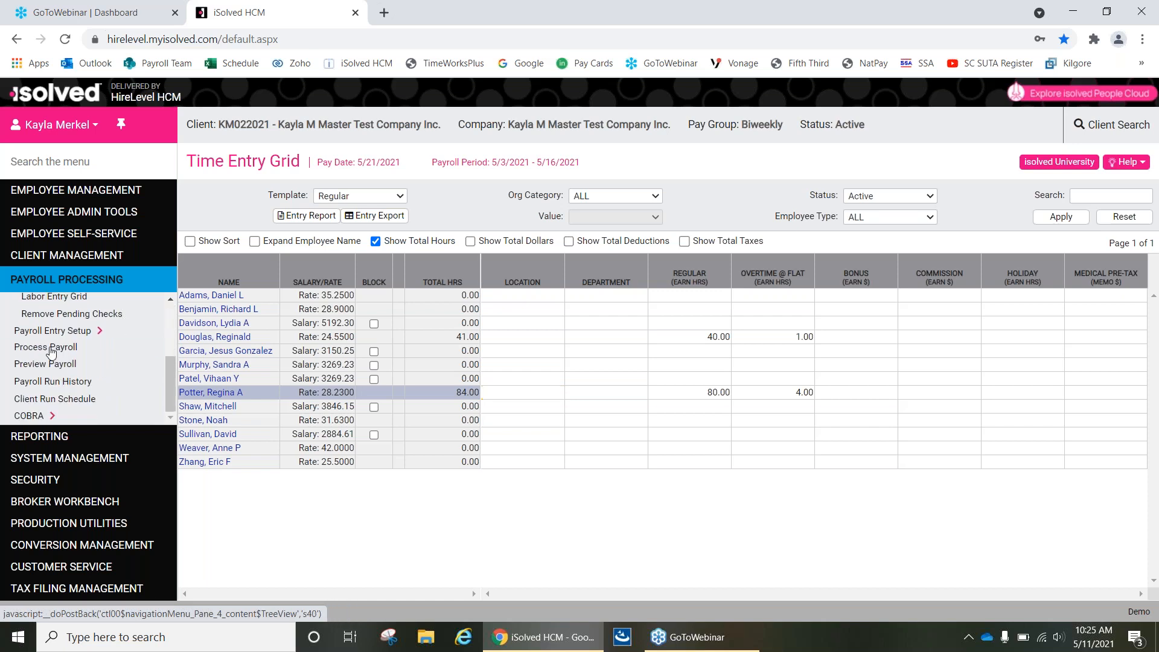
{"action": "left_click", "coordinate": [51, 349]}
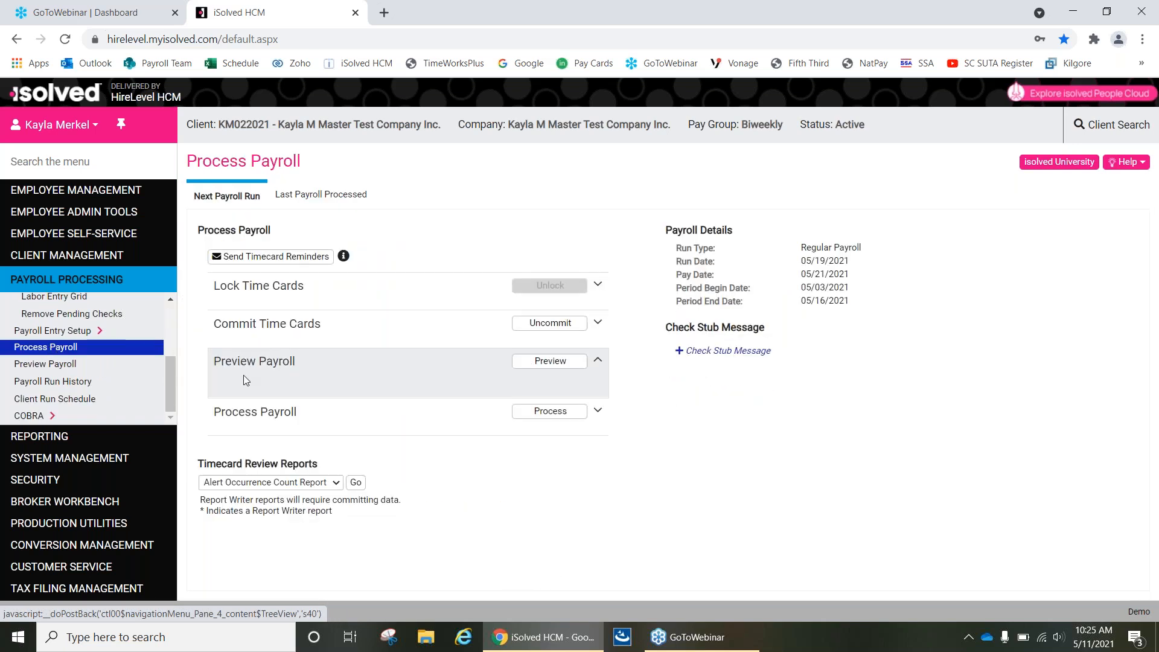
{"action": "left_click", "coordinate": [545, 367]}
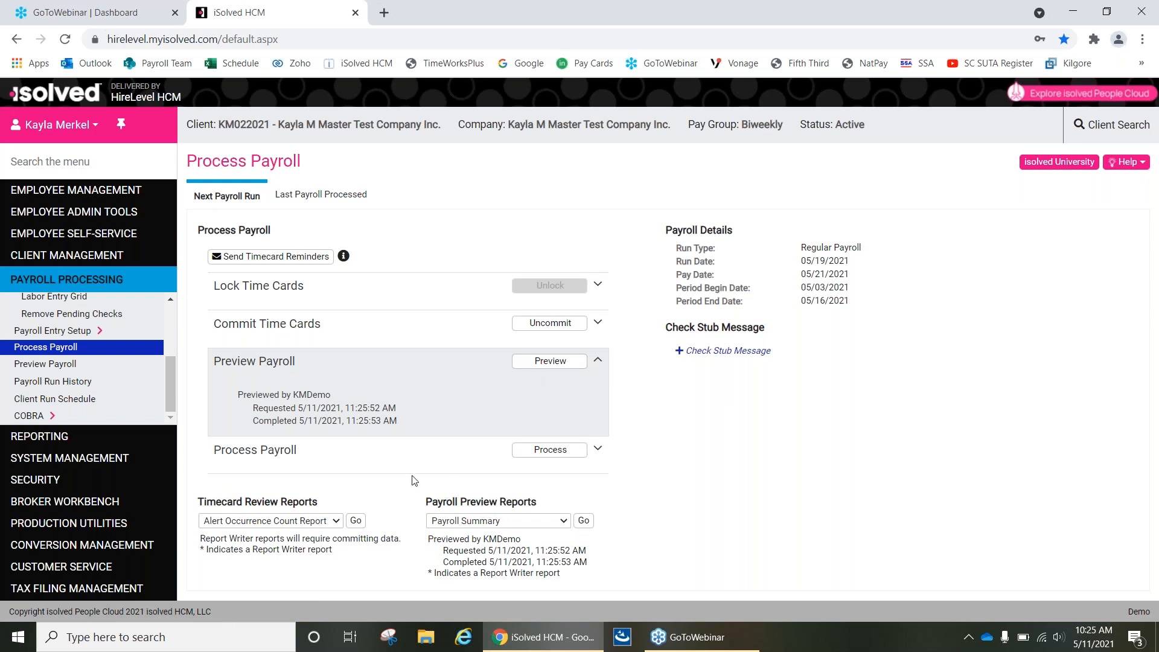
{"action": "left_click", "coordinate": [501, 523]}
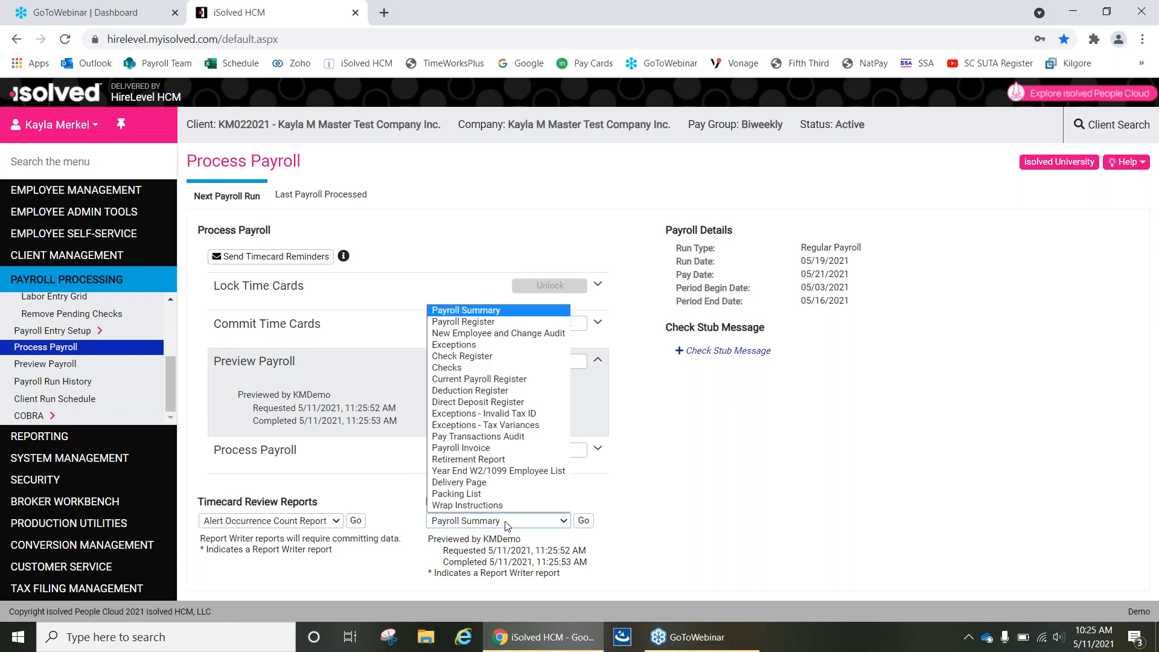
{"action": "left_click", "coordinate": [471, 379]}
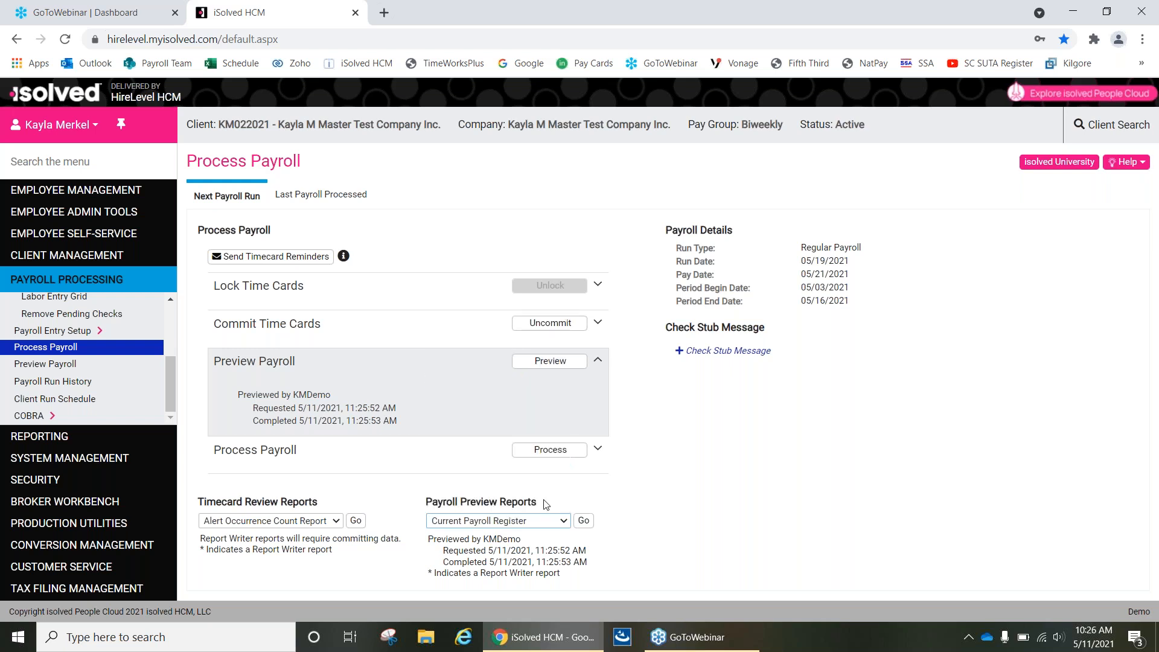
{"action": "left_click", "coordinate": [583, 521]}
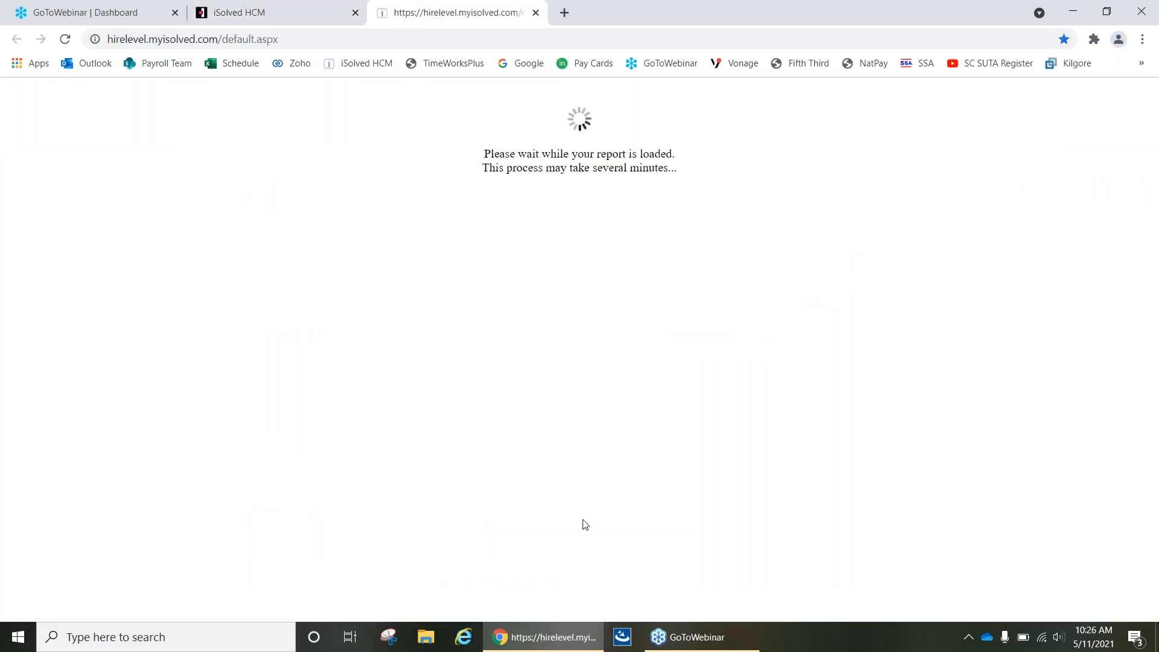
{"action": "left_click", "coordinate": [535, 13]}
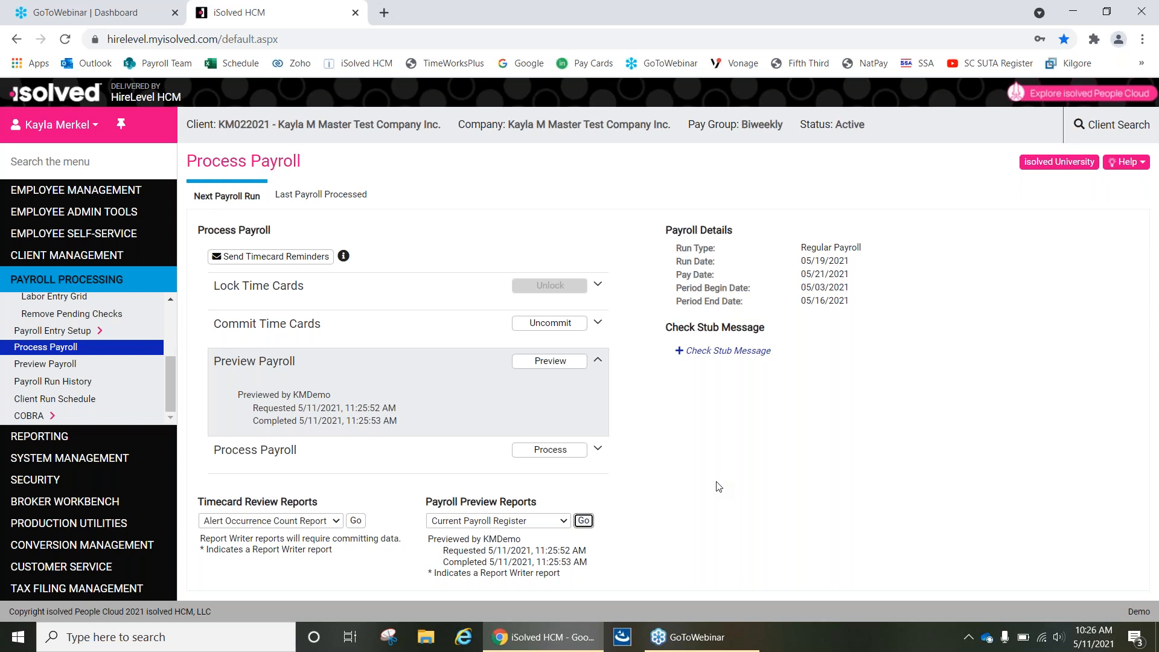
Uncommit and unlock the time cards of the next payroll run.
{"action": "left_click", "coordinate": [561, 328]}
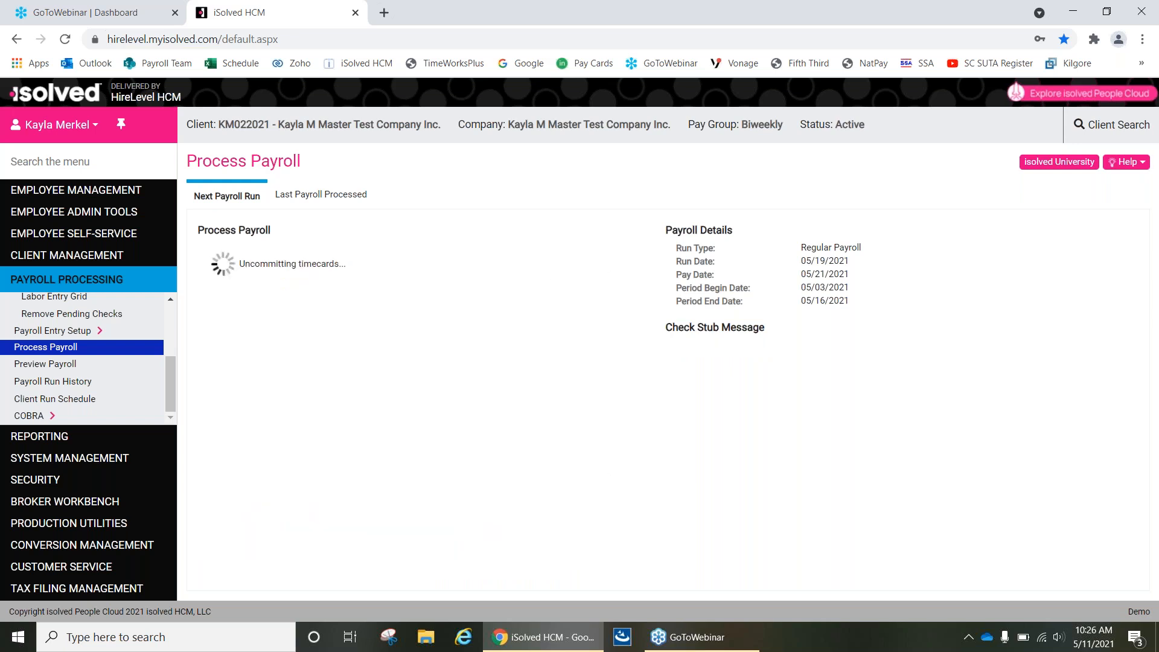
{"action": "left_click", "coordinate": [538, 285]}
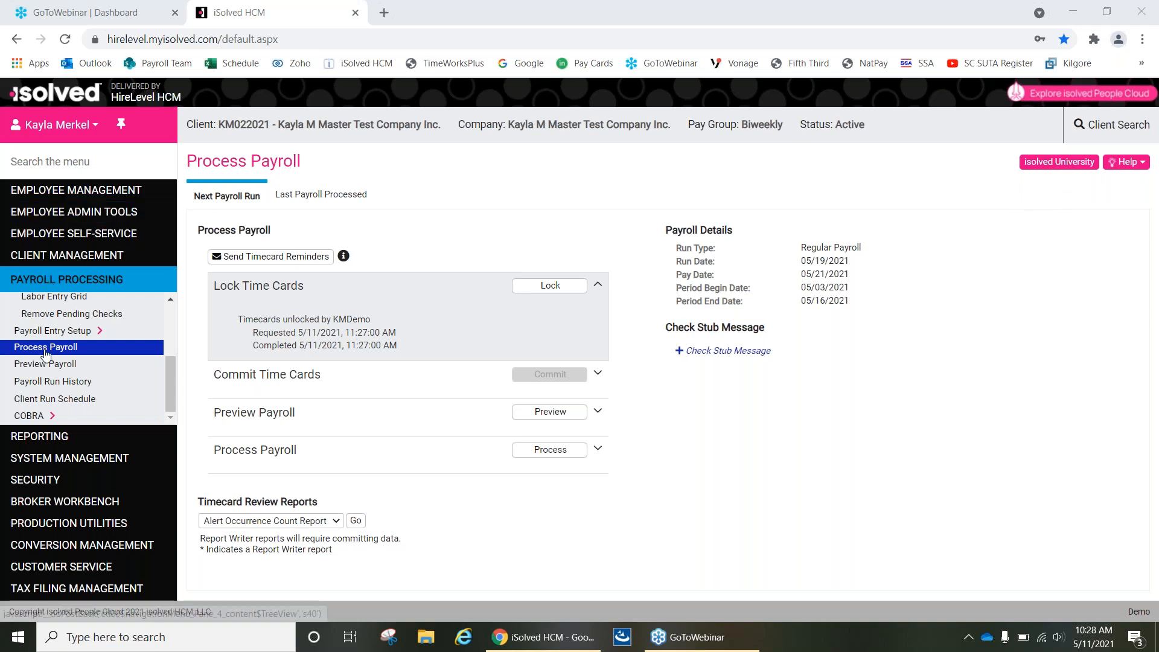
Open My Dashboard and view the Pending Punches with their filter options.
{"action": "scroll", "coordinate": [53, 361], "scroll_direction": "up", "scroll_amount": 2}
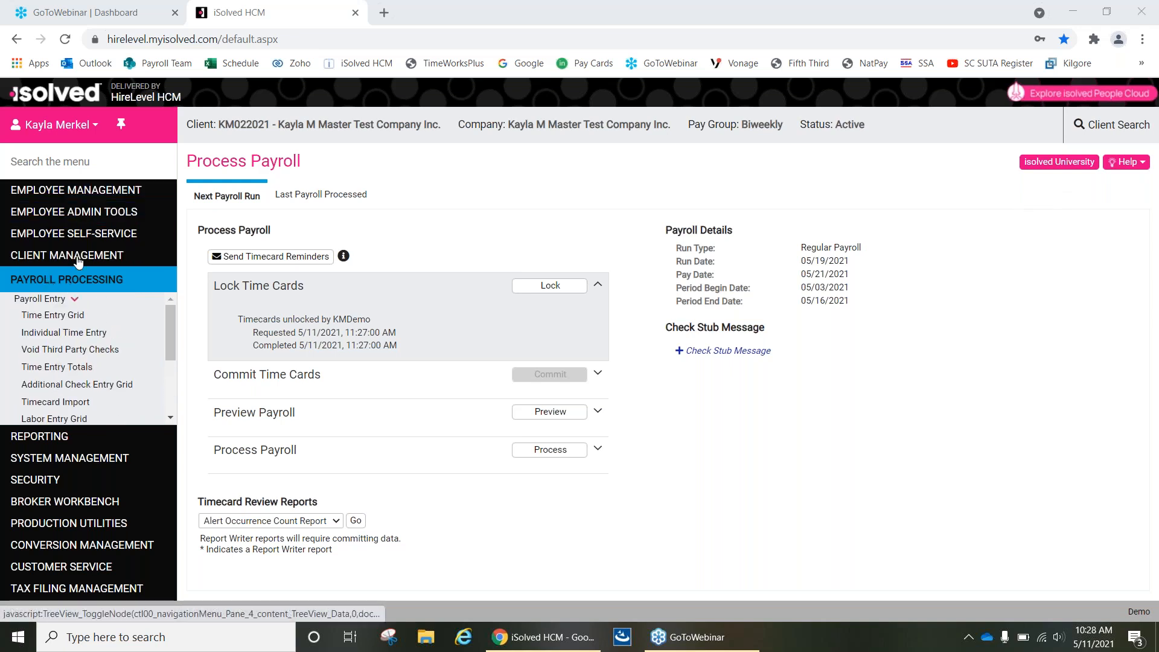
{"action": "left_click", "coordinate": [77, 237]}
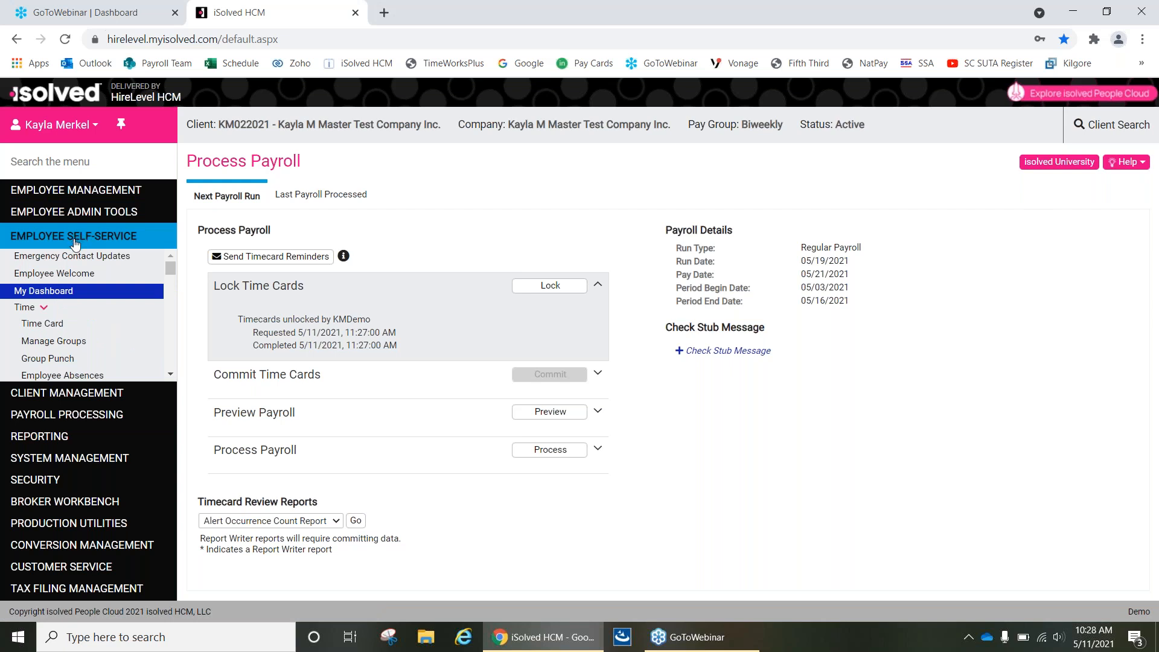
{"action": "left_click", "coordinate": [40, 294]}
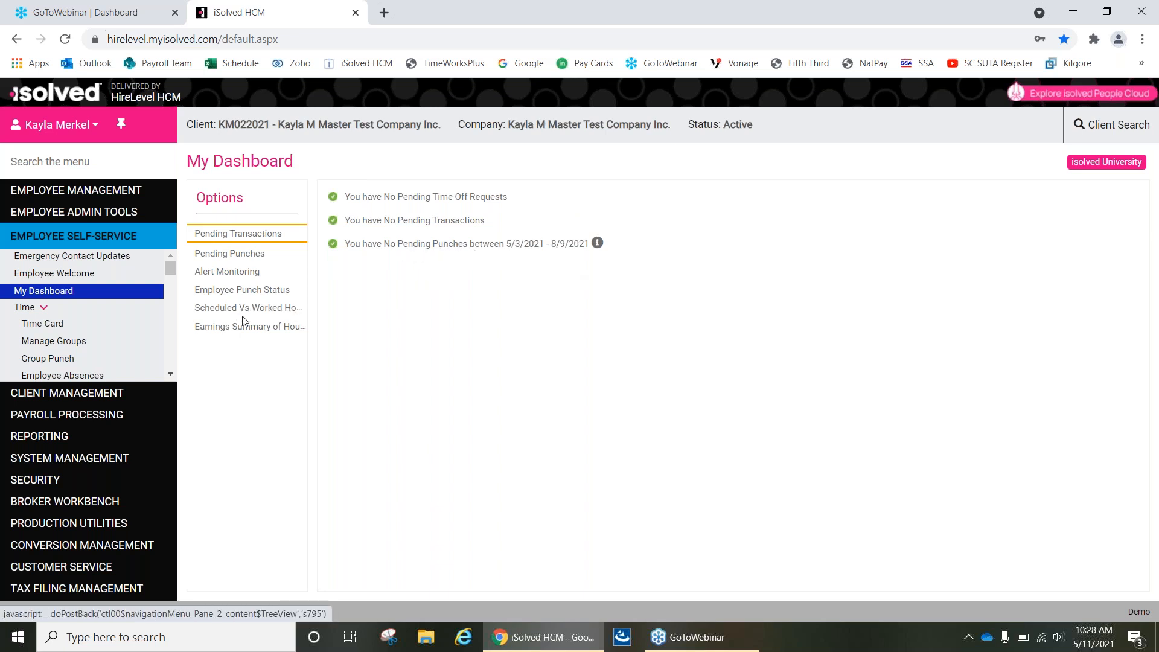
{"action": "left_click", "coordinate": [233, 254]}
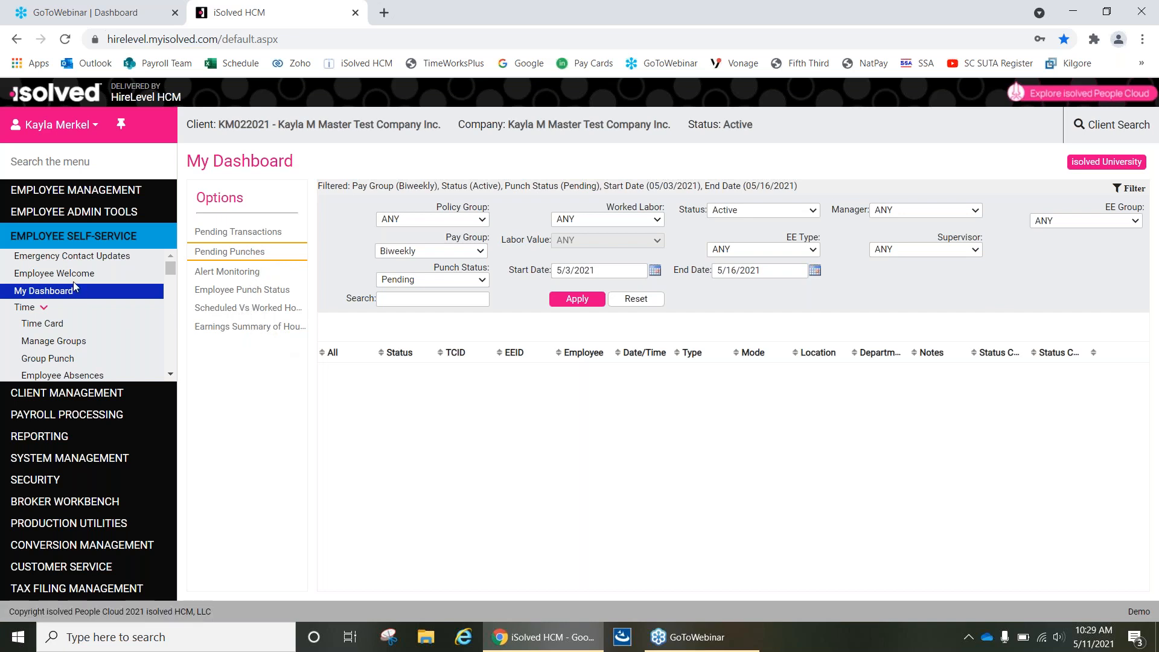
Open the employee's Time Card and check its employee, supervisor and manager verifications and the daily hour entries.
{"action": "left_click", "coordinate": [44, 324]}
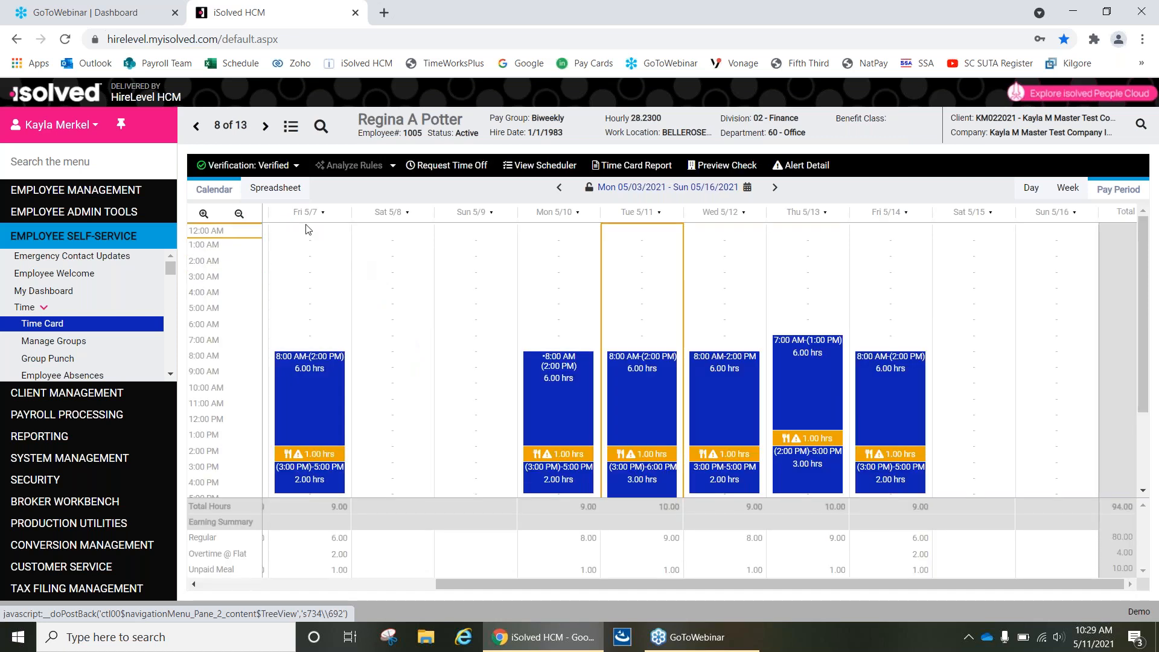
{"action": "left_click", "coordinate": [295, 167]}
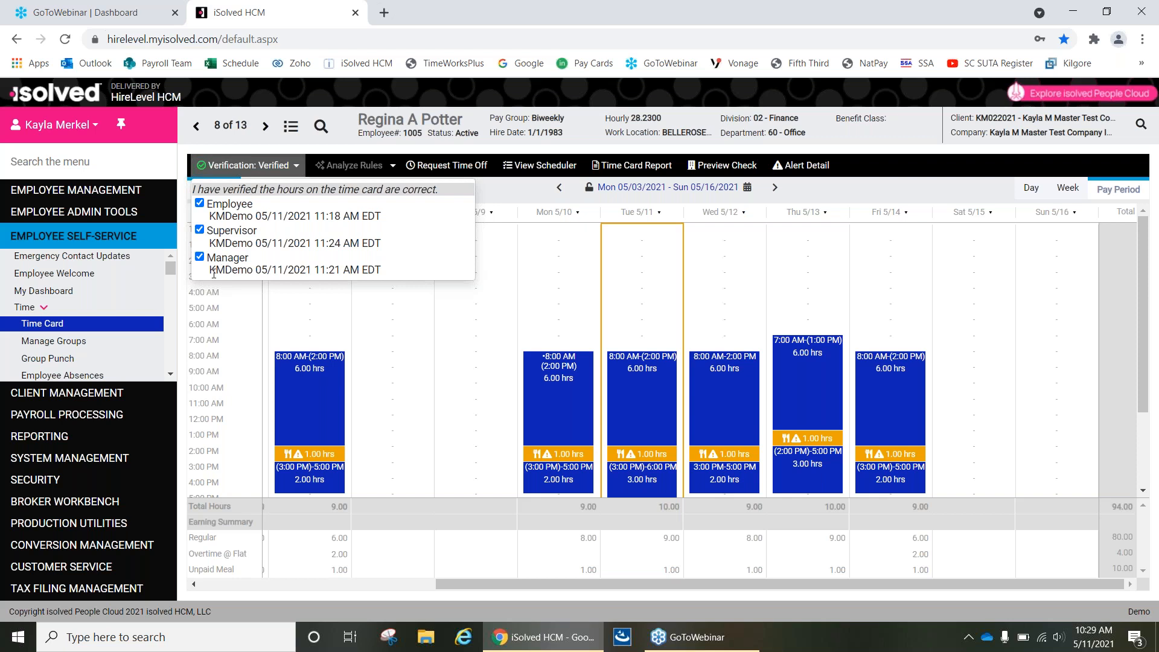
{"action": "left_click", "coordinate": [296, 169]}
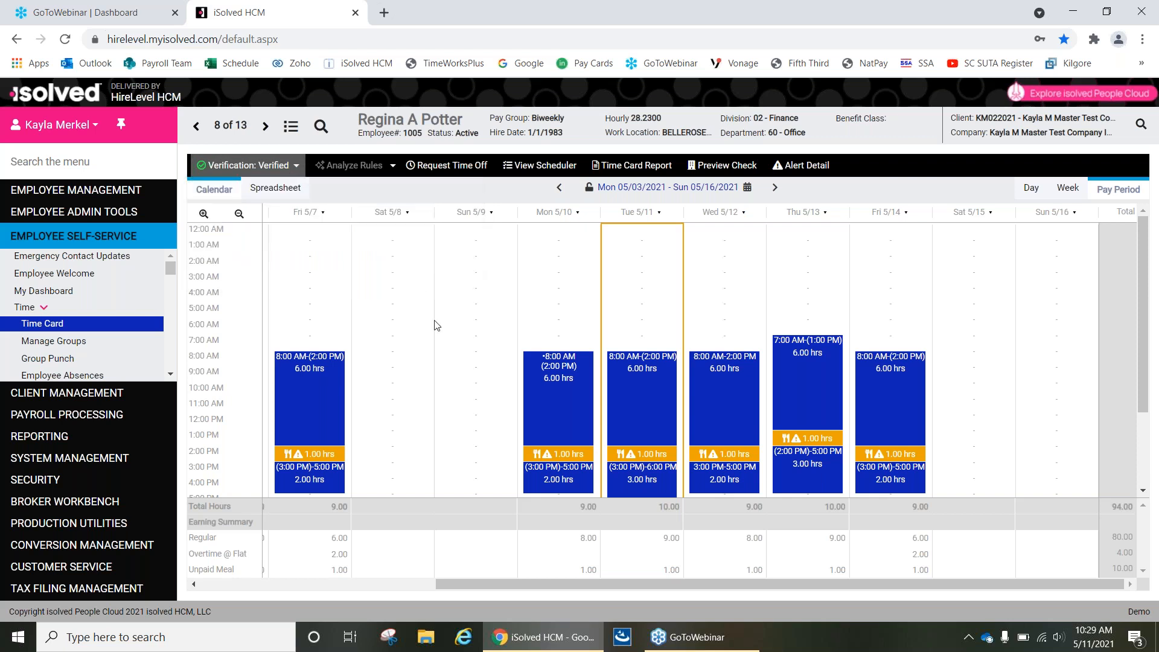
{"action": "scroll", "coordinate": [412, 357], "scroll_direction": "down", "scroll_amount": 2}
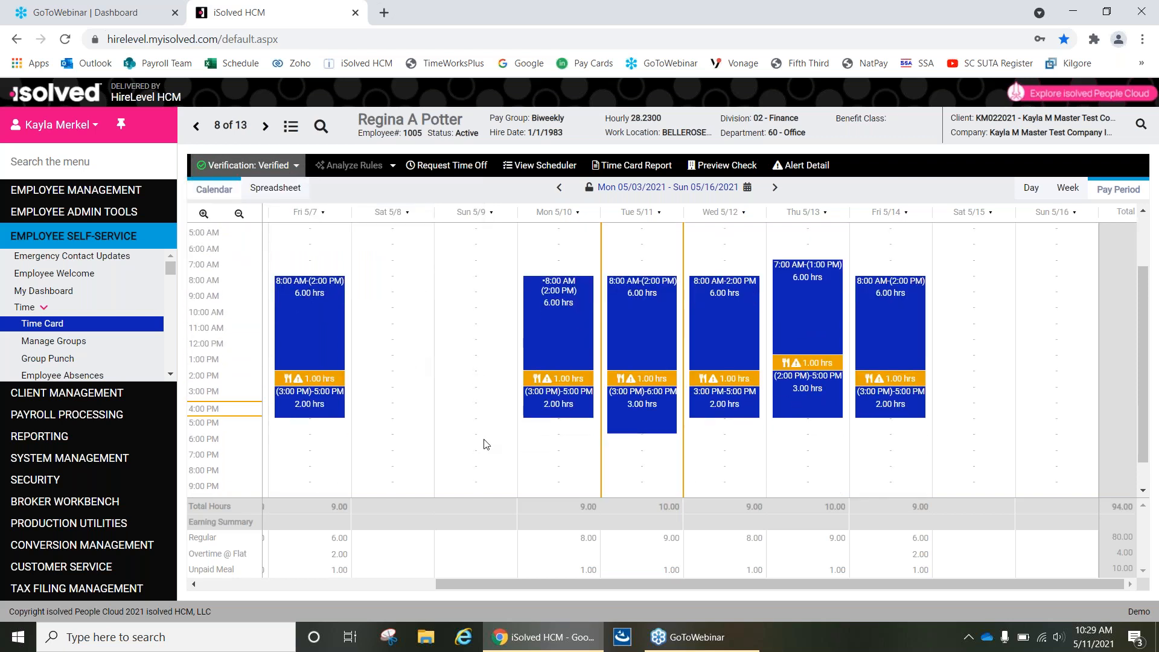